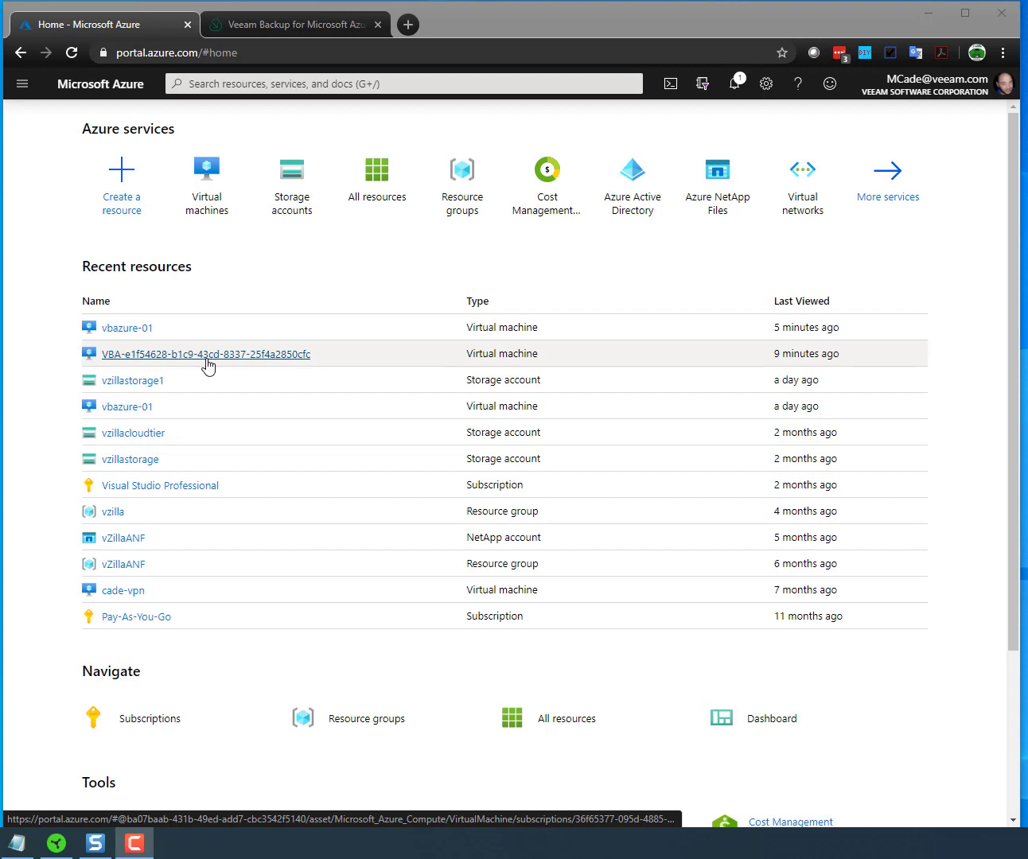
- Find Veeam Backup for Microsoft Azure Free Edition in the Marketplace, check its plans, and start creating it
click(117, 191)
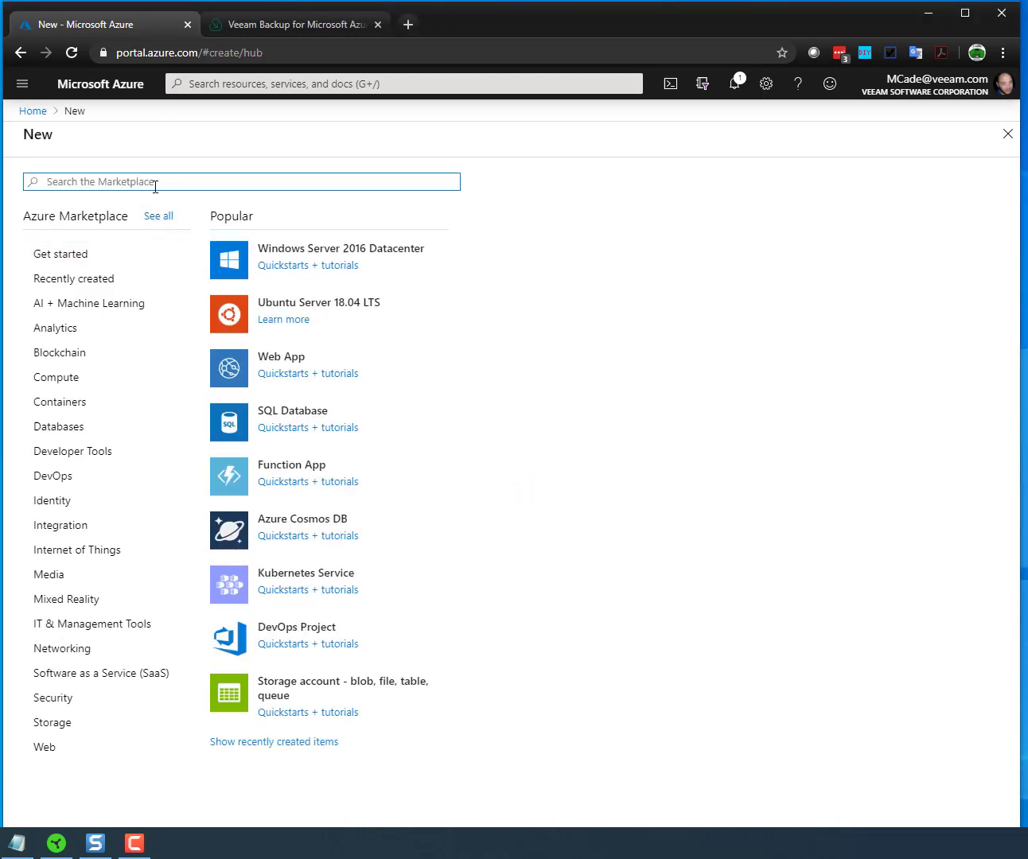
text(veeam)
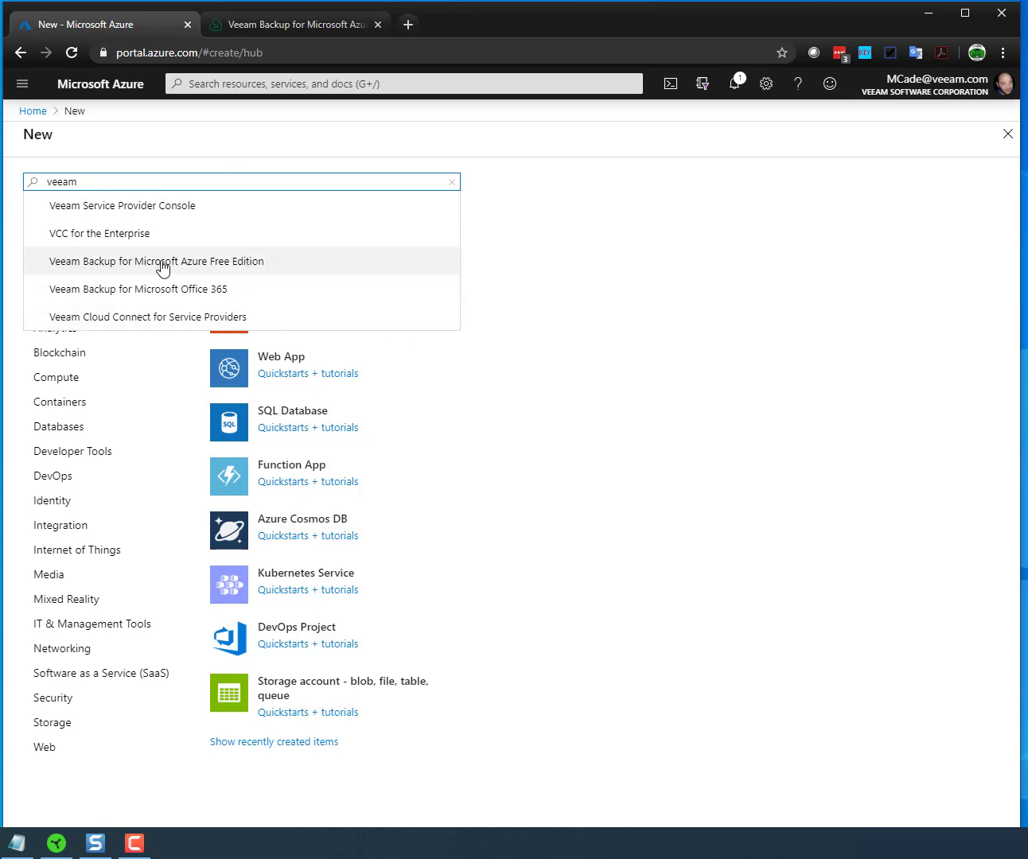
click(131, 269)
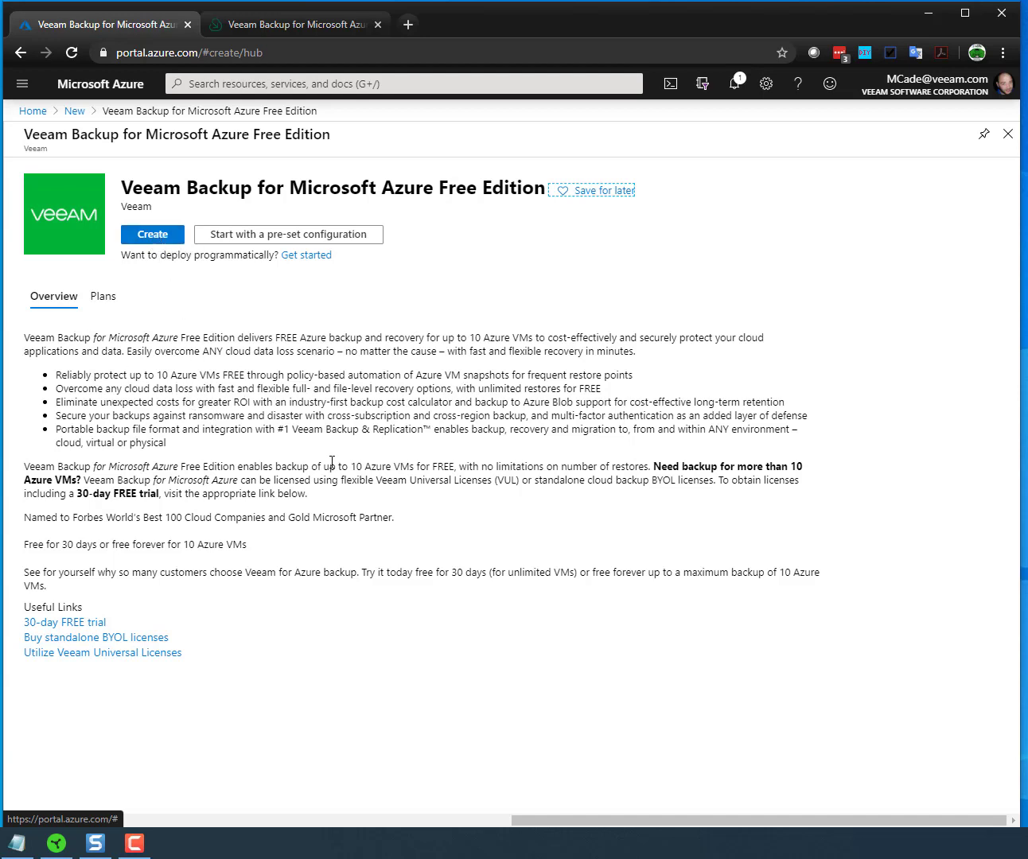
click(102, 297)
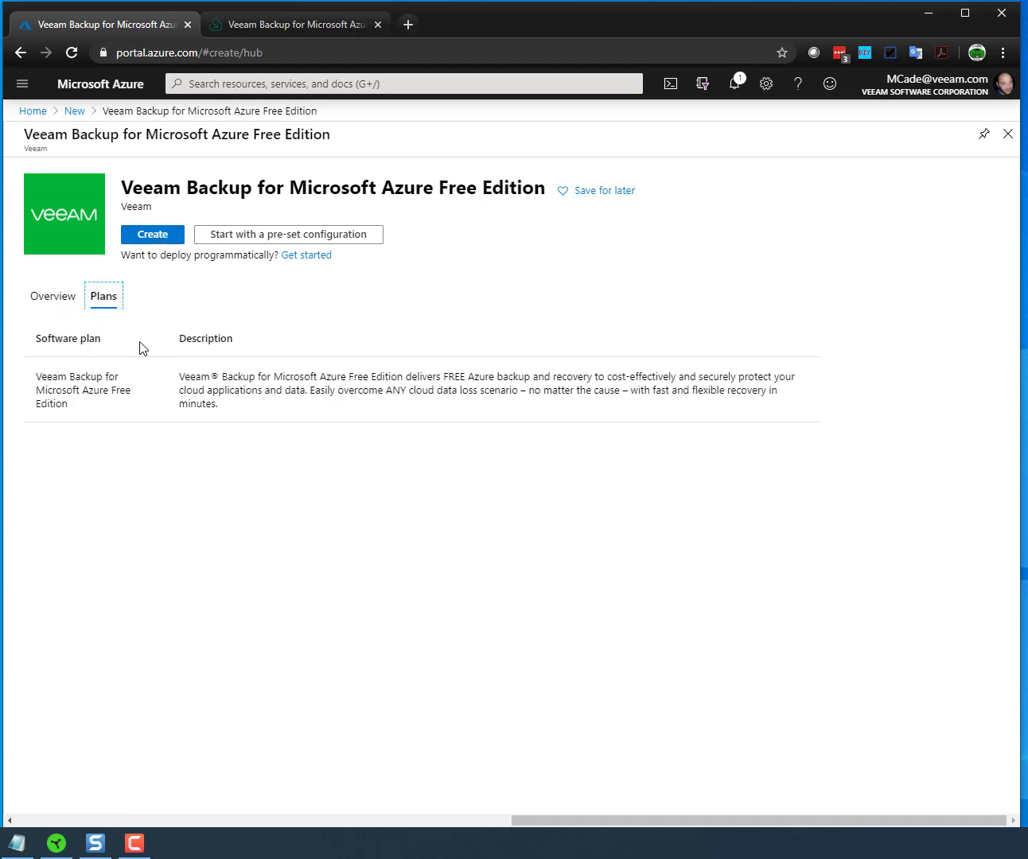
click(42, 302)
click(133, 238)
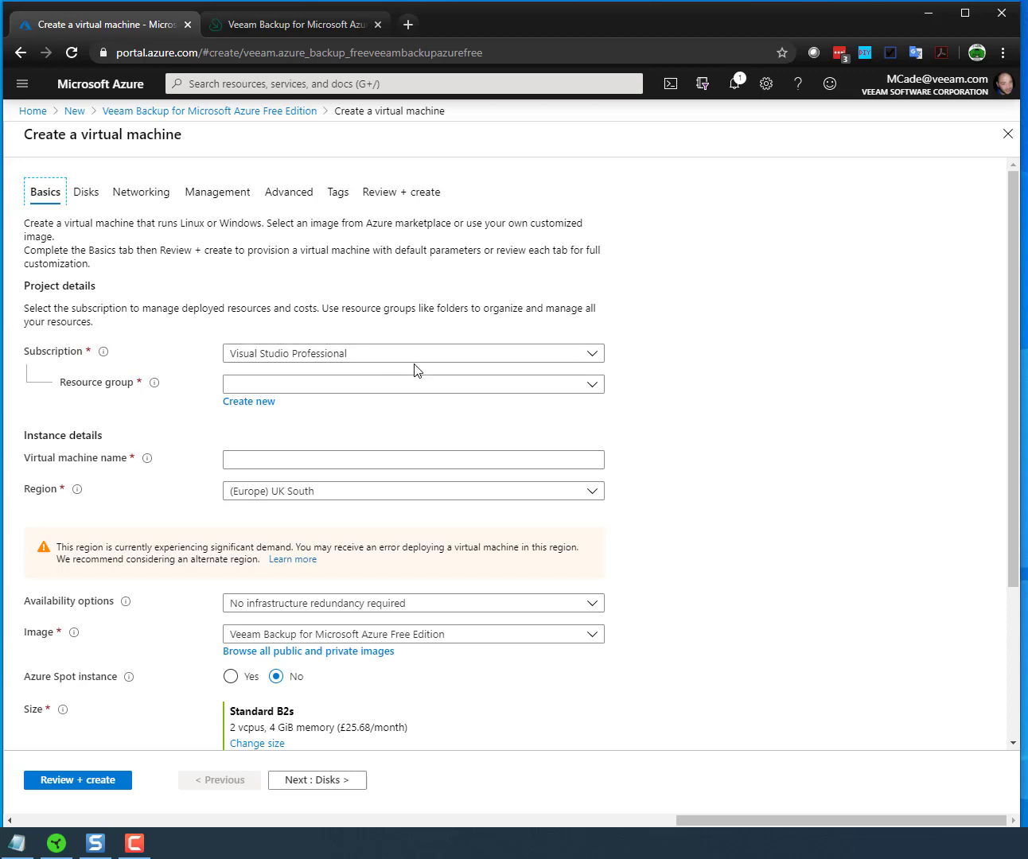
- Select resource group vzilla and name the virtual machine vbazure-mc
click(425, 392)
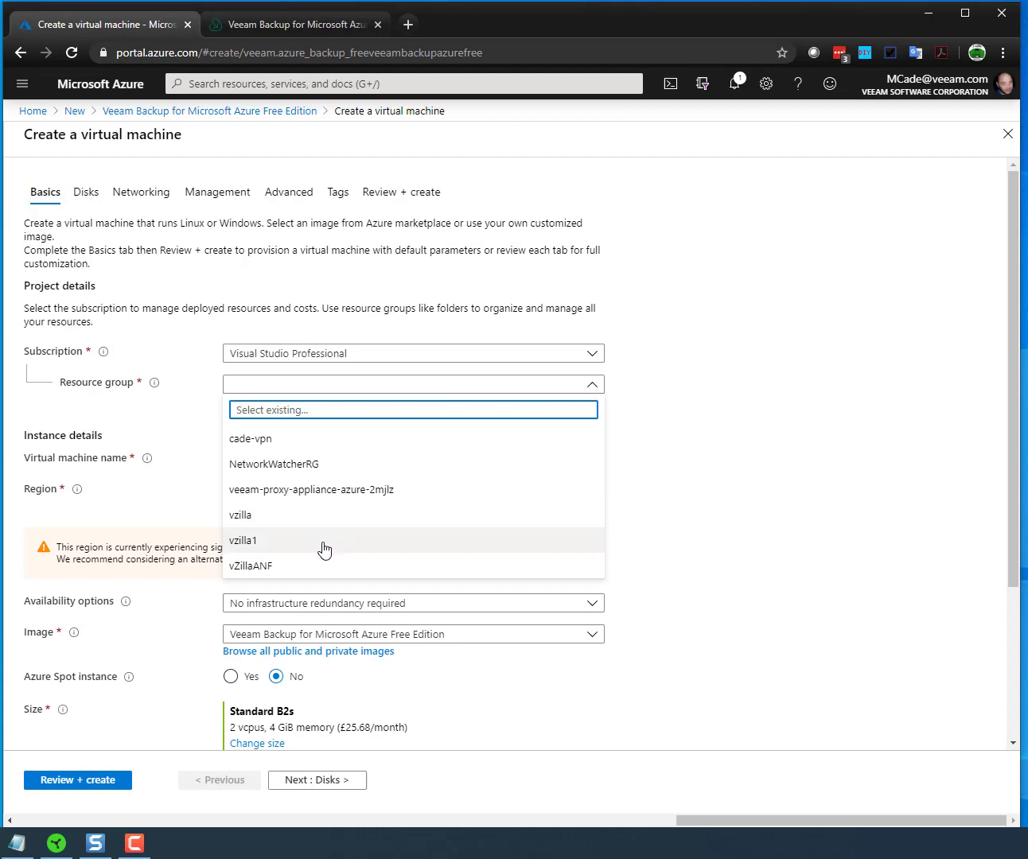
click(321, 517)
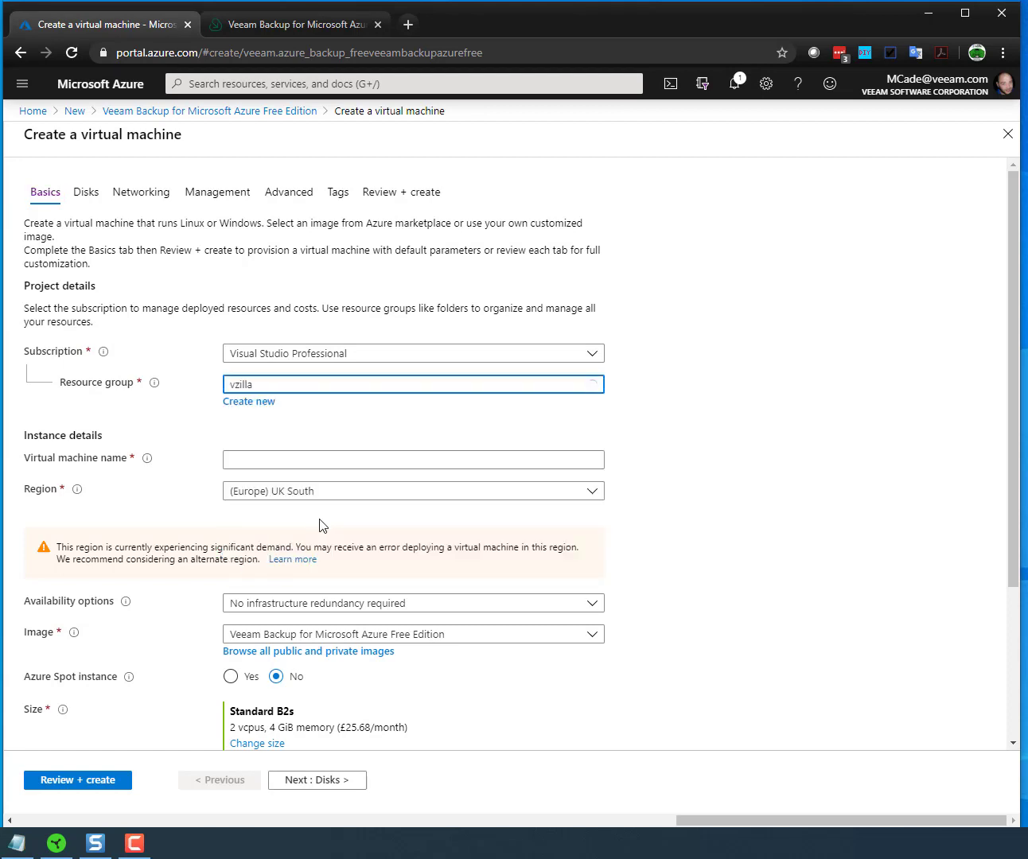
click(266, 460)
text(azure-mc)
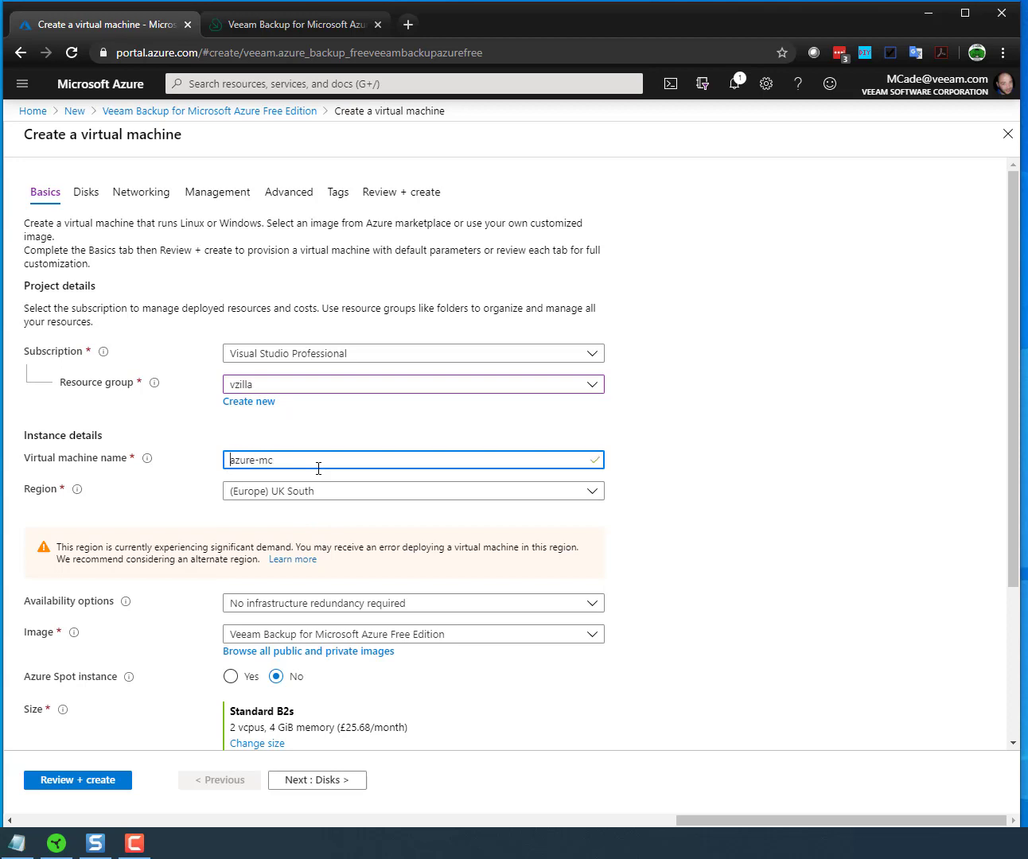
key(Home)
text(vba)
click(748, 494)
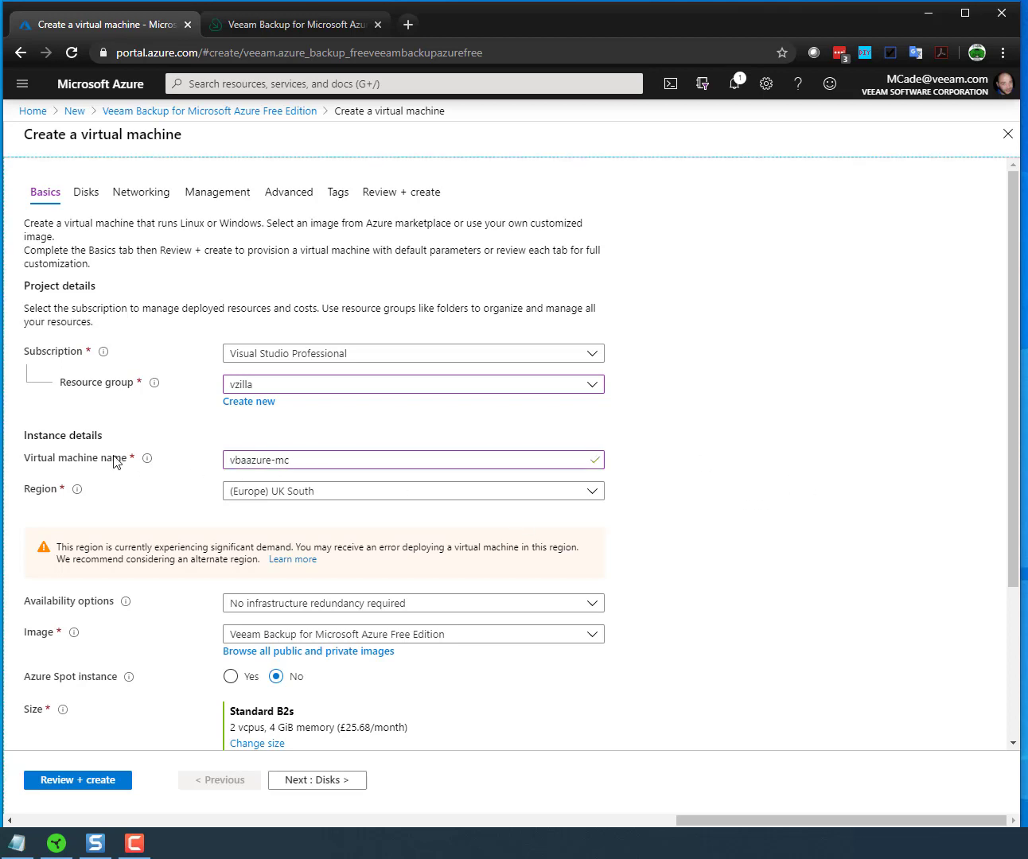
click(241, 460)
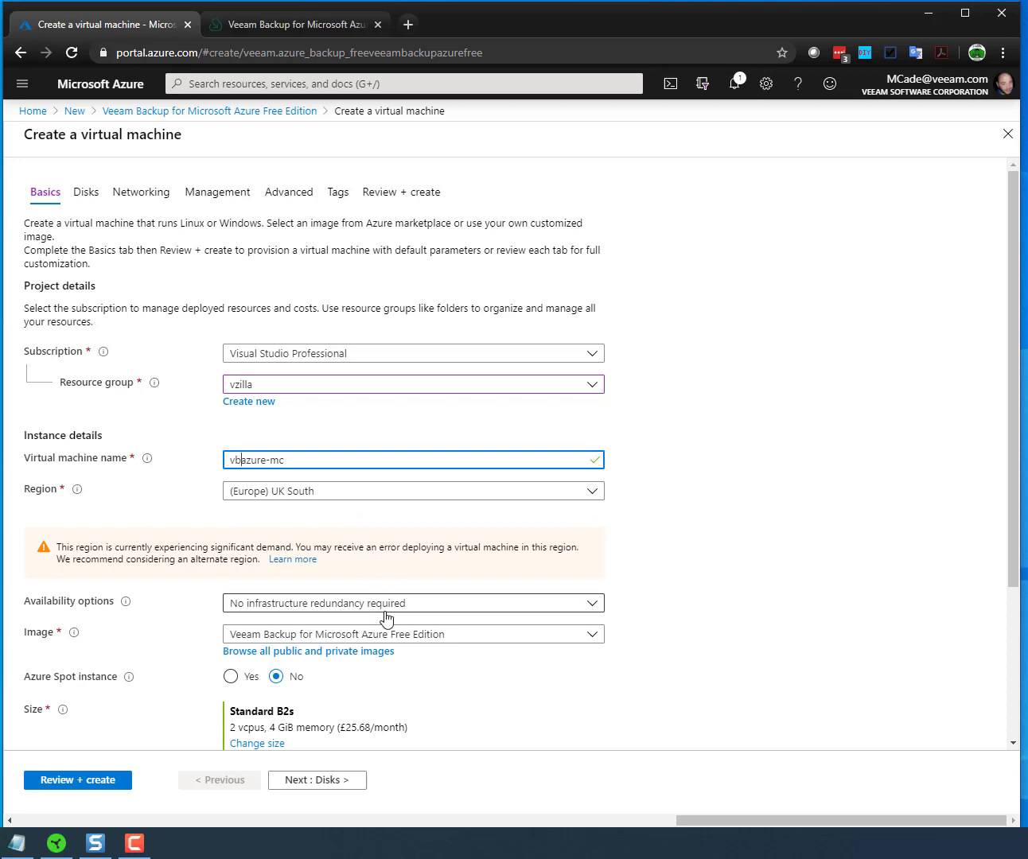
- Switch the administrator account to password authentication and enter the username, password and confirmation
scroll(555, 623, down, 1)
scroll(555, 623, down, 2)
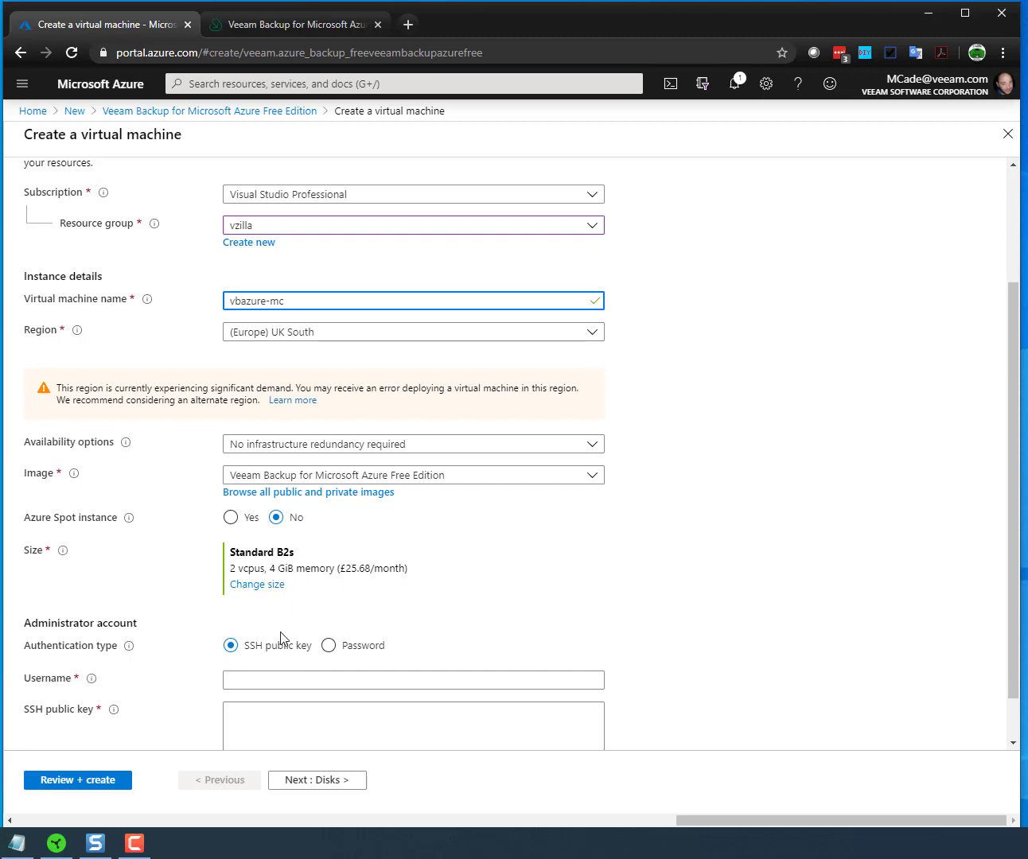
scroll(375, 666, down, 2)
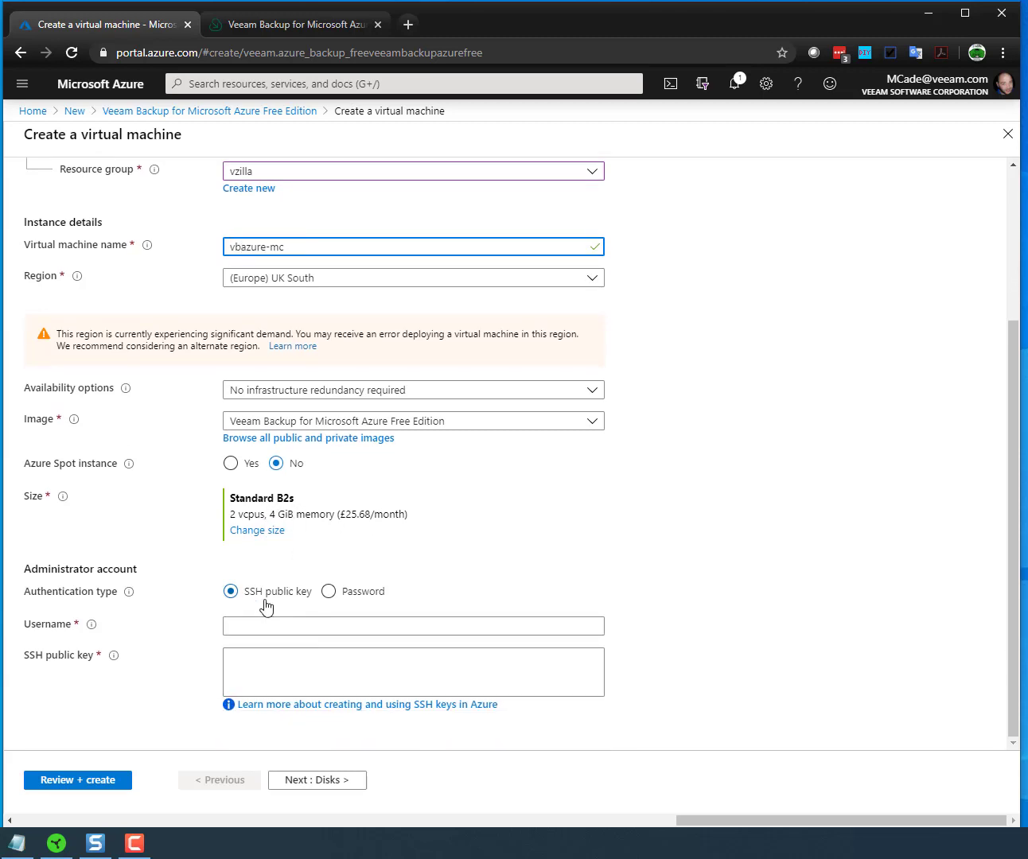
click(330, 593)
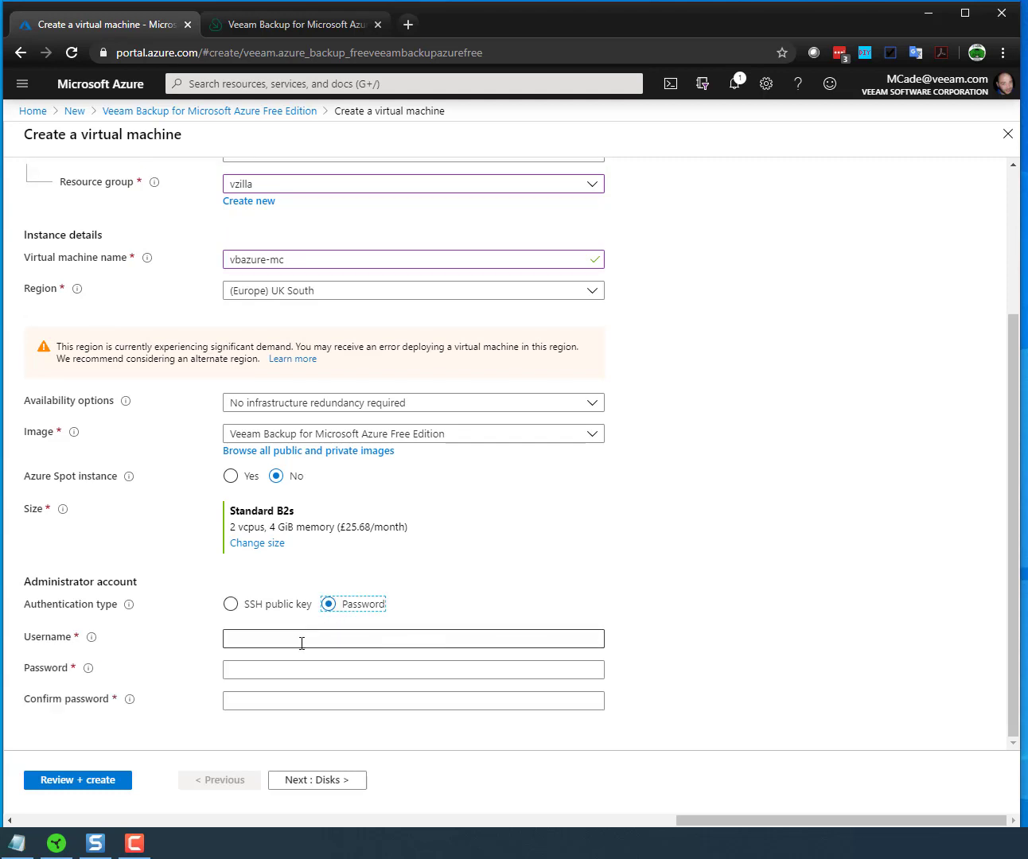
click(280, 641)
text(m)
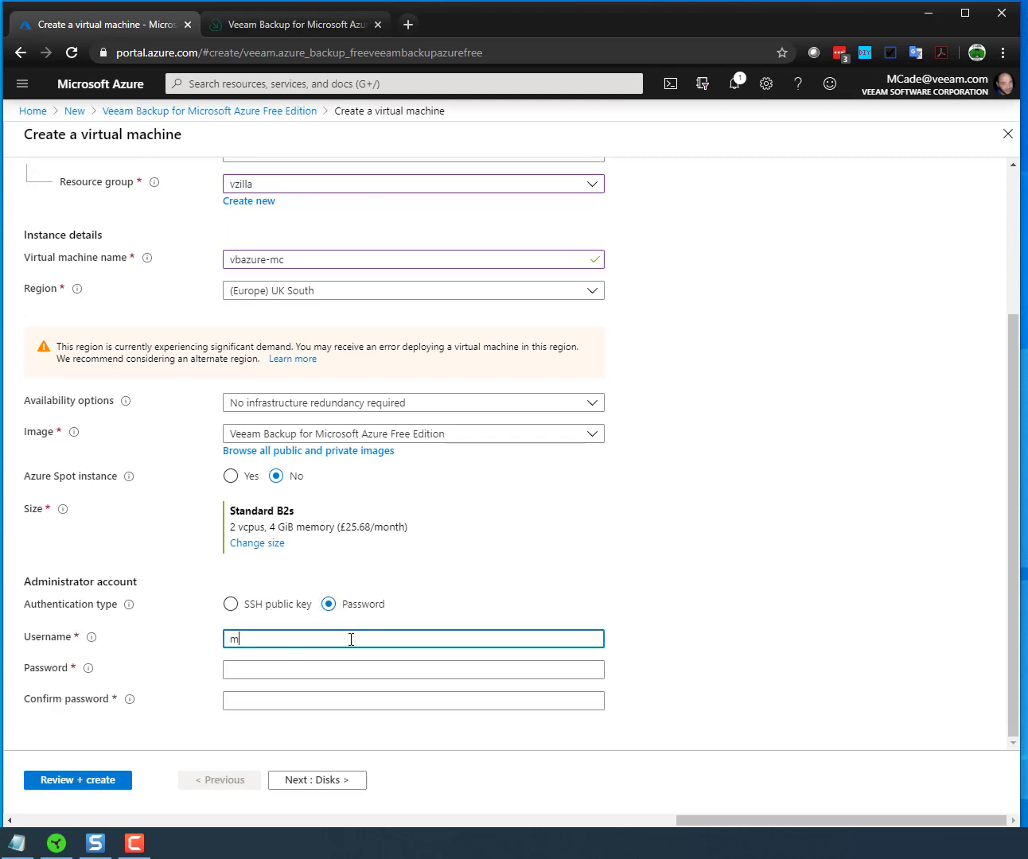
text(ichaelcade)
key(Tab)
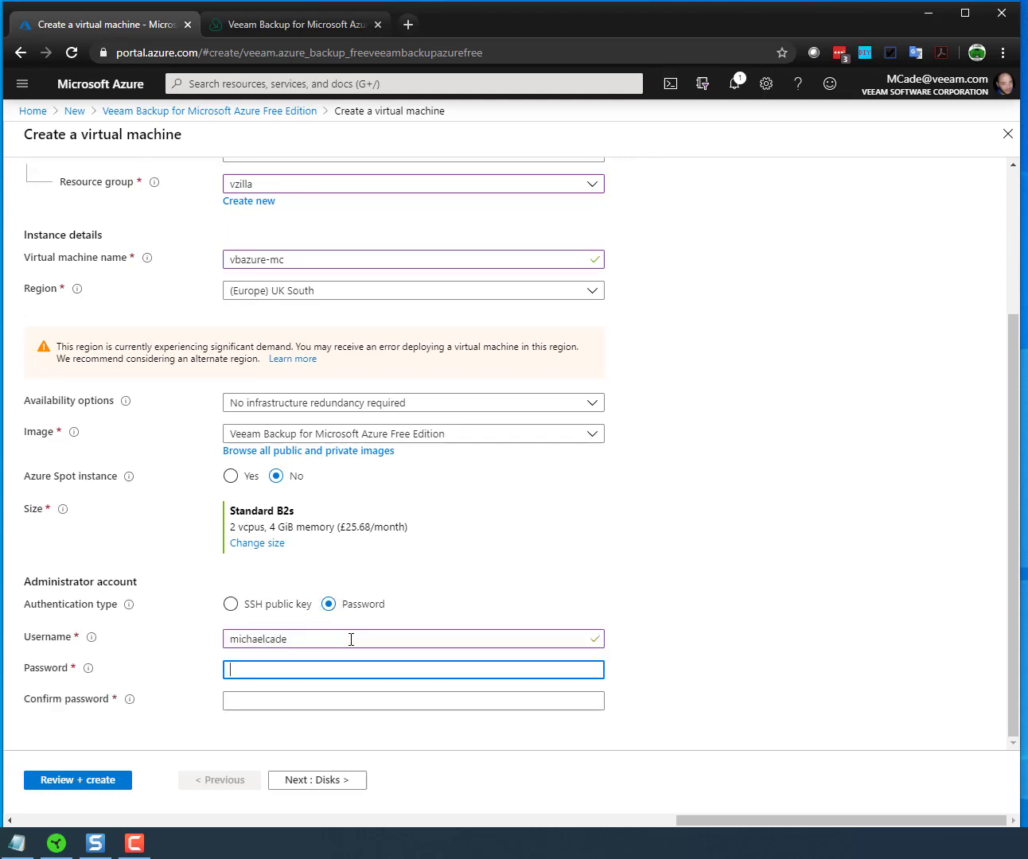
key(ctrl+v)
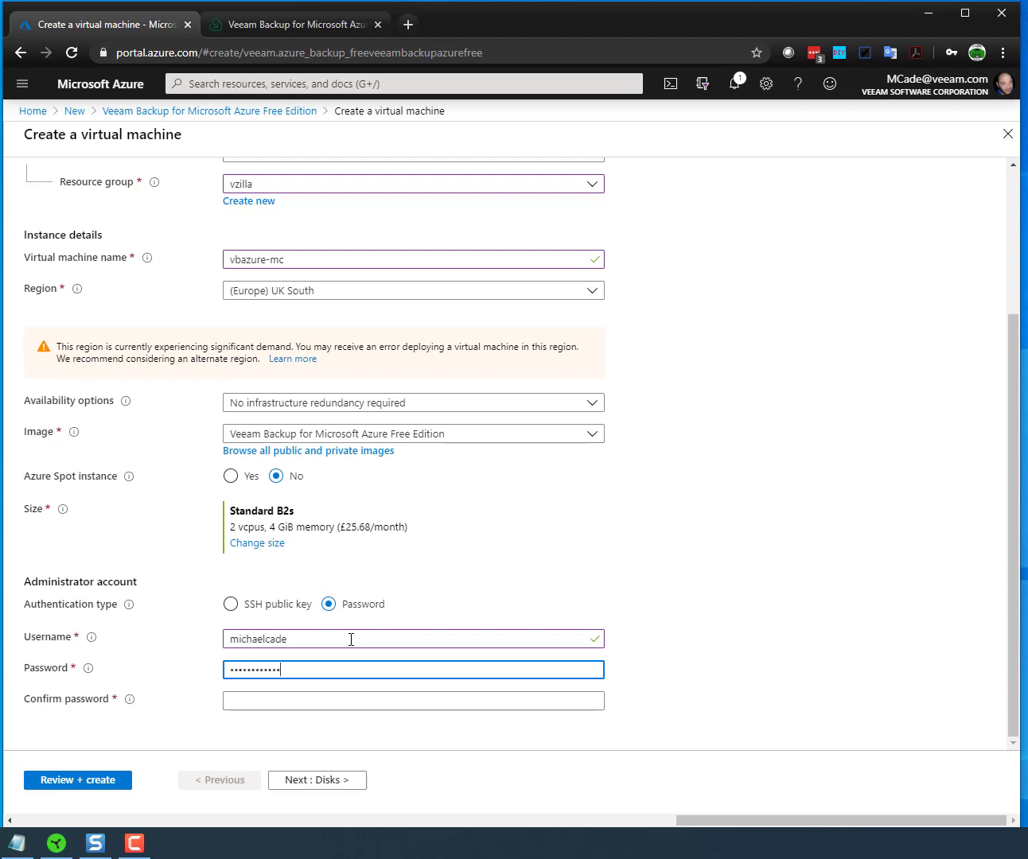
key(Tab)
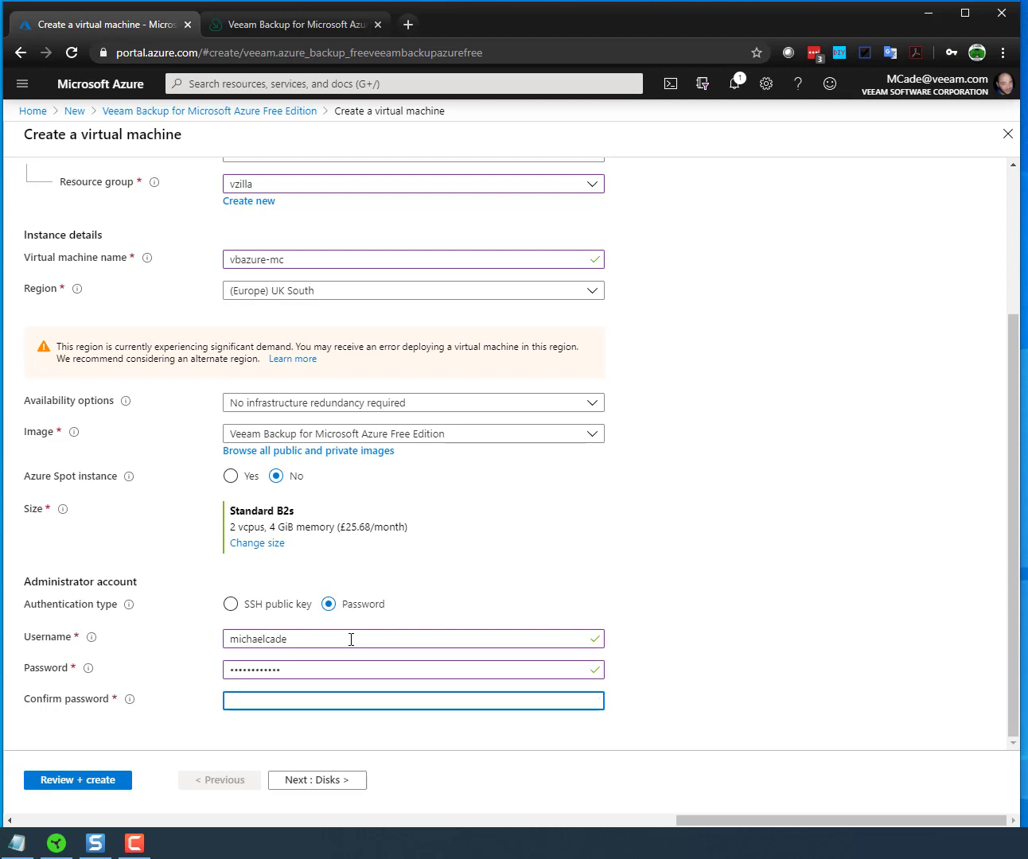
key(ctrl+v)
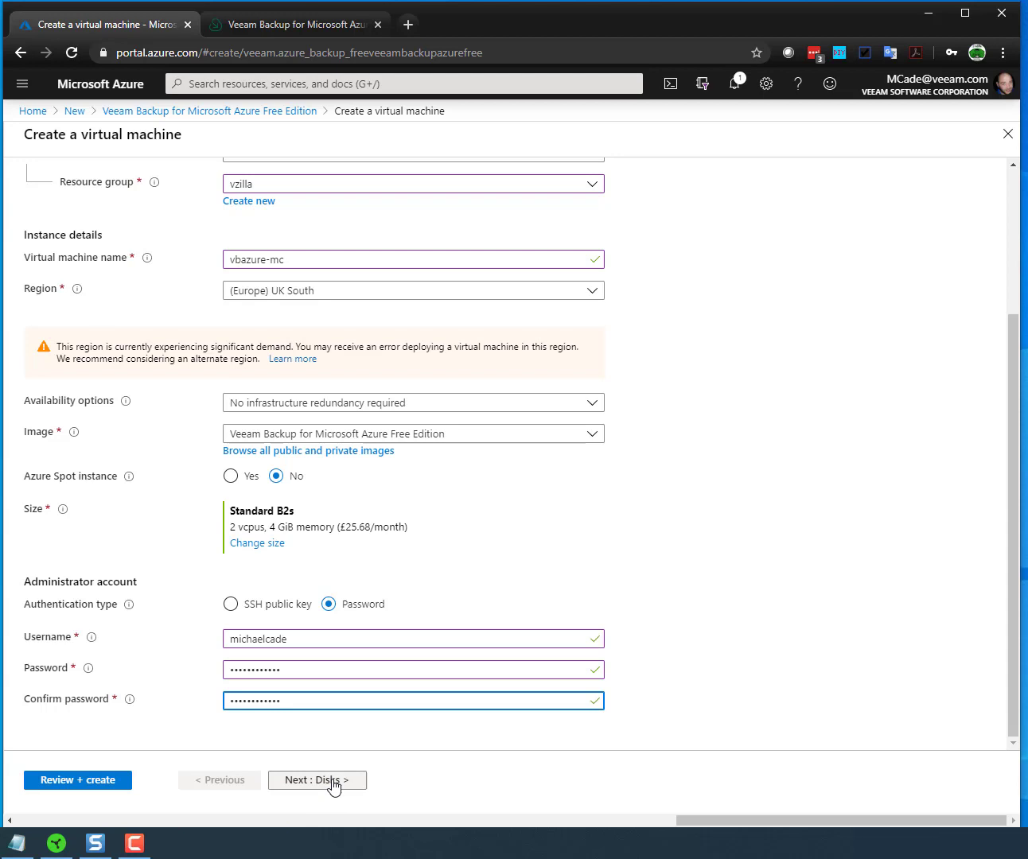
- Advance through Disks to Networking, keeping new virtual network vzillavnet907 and public IP vbazure-mc-ip
click(332, 781)
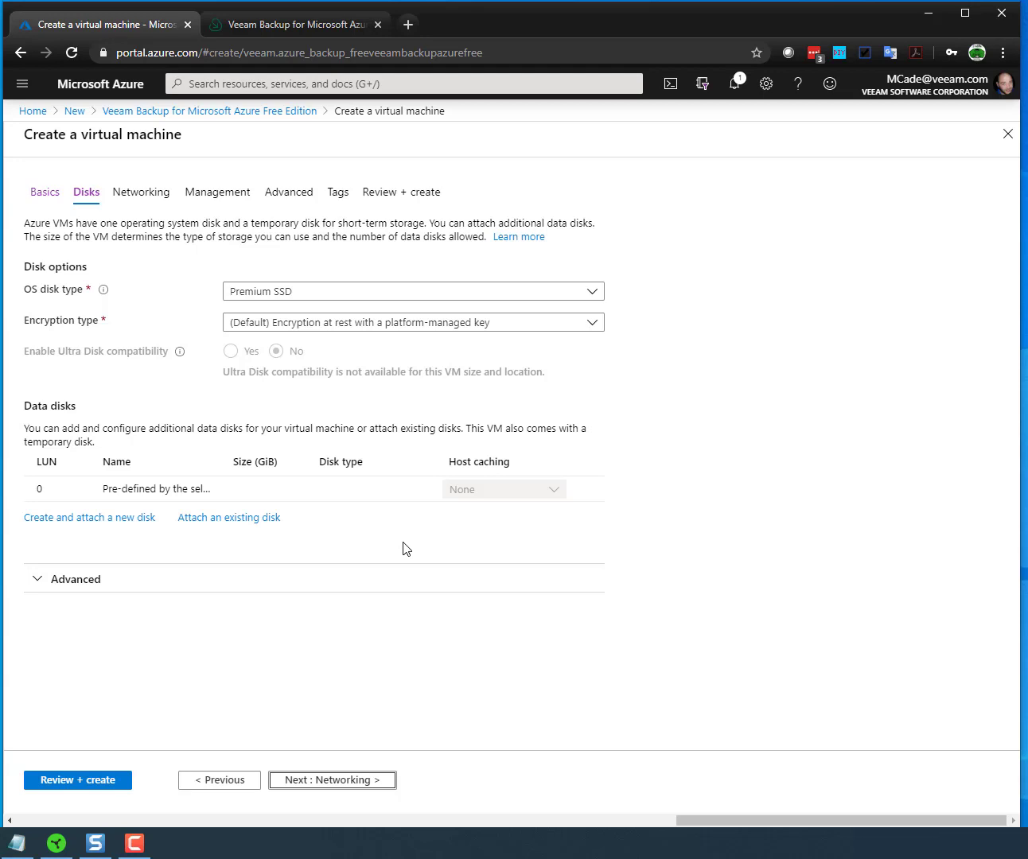
click(346, 781)
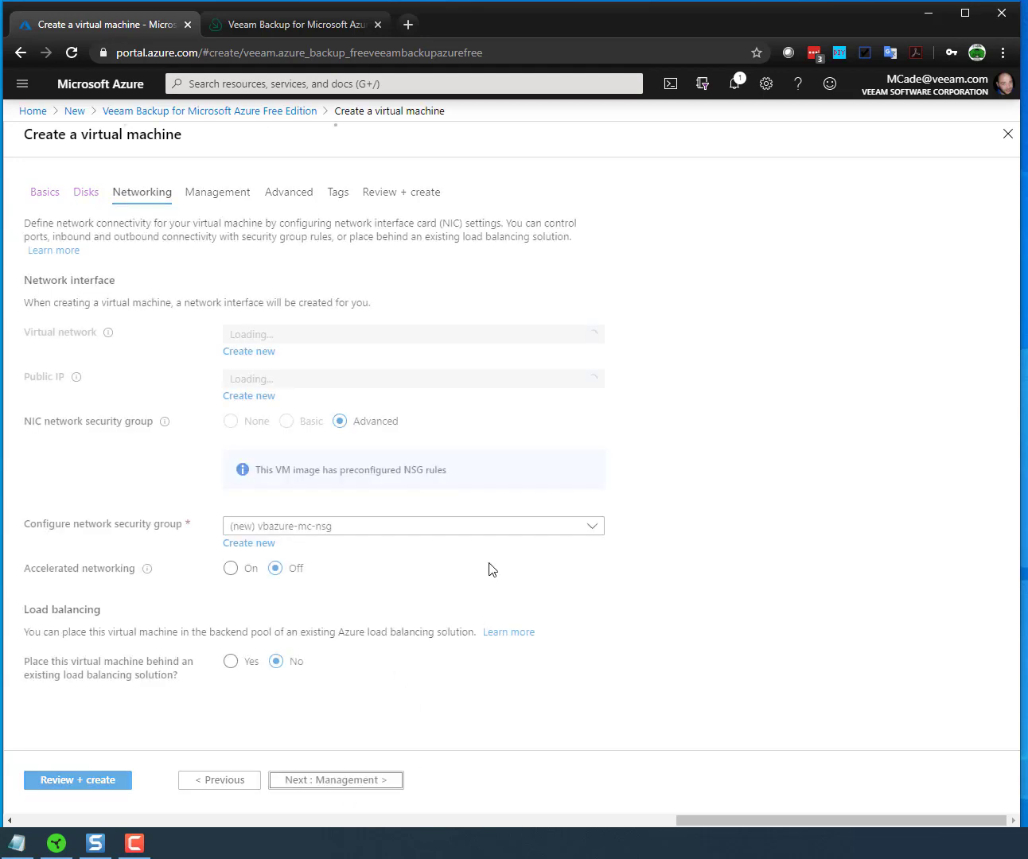
click(361, 338)
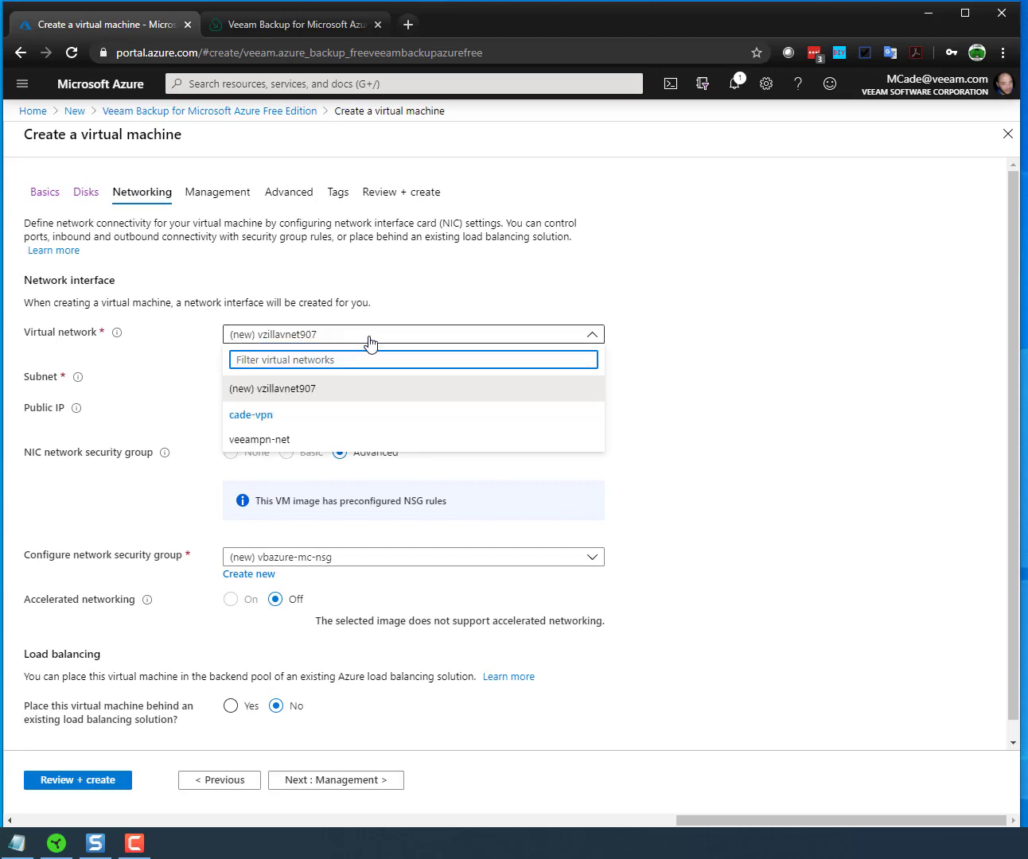
click(365, 341)
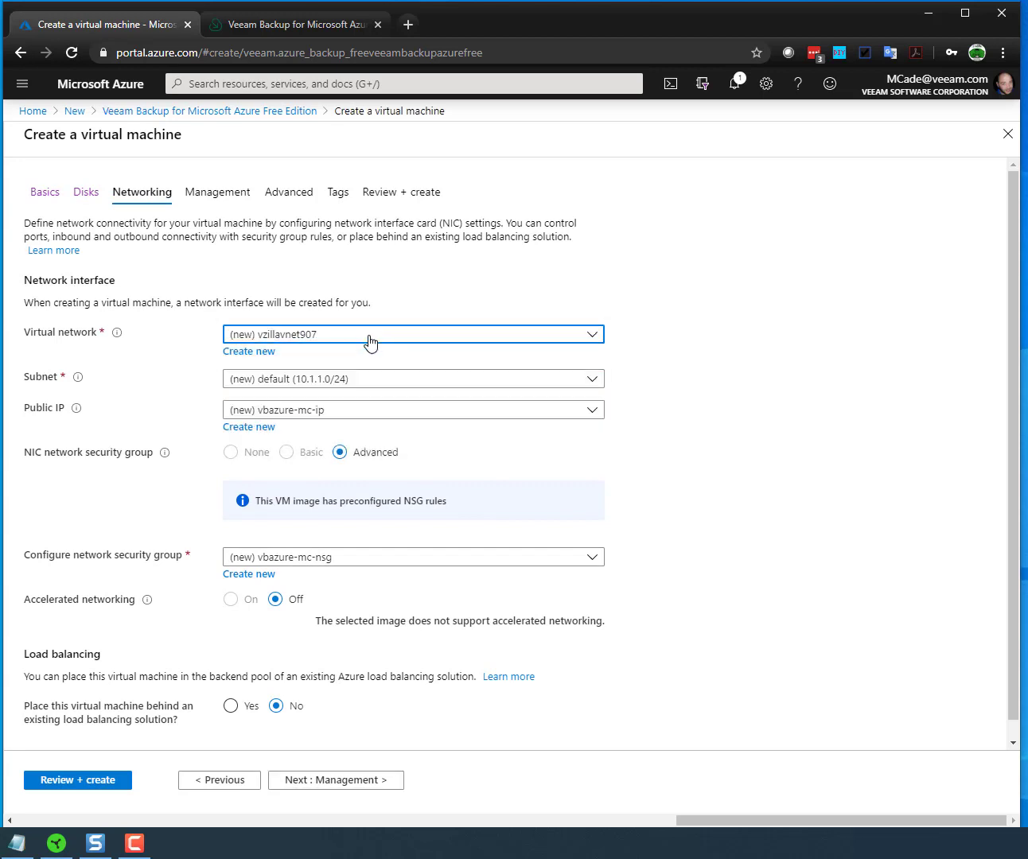
click(352, 414)
click(727, 441)
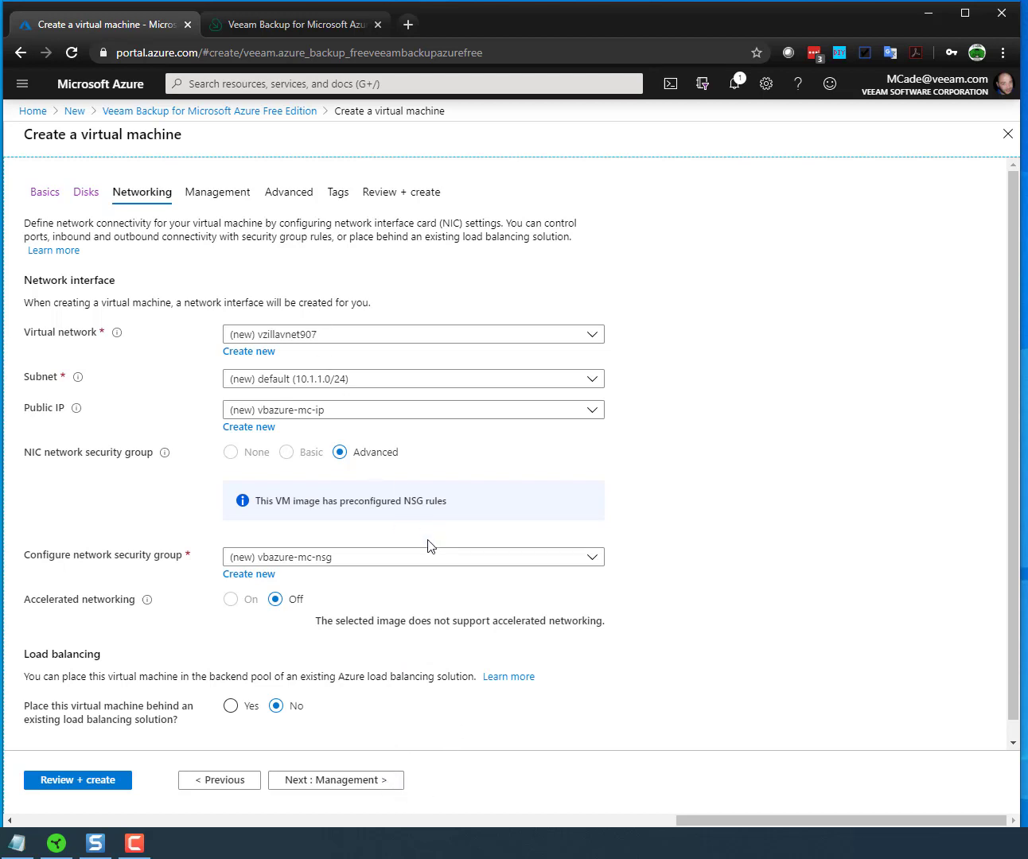
- Review Management defaults: boot diagnostics account vzilladiag and auto-shutdown at 7:00:00 PM UTC
click(367, 785)
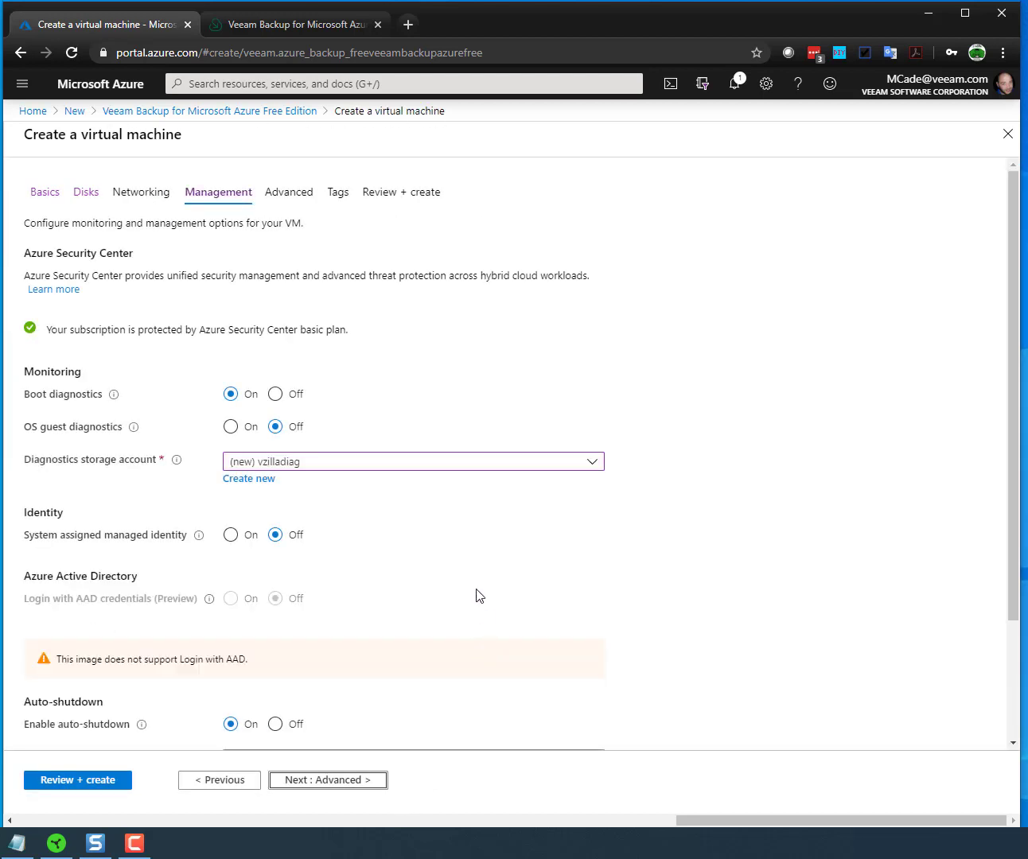
scroll(445, 493, down, 1)
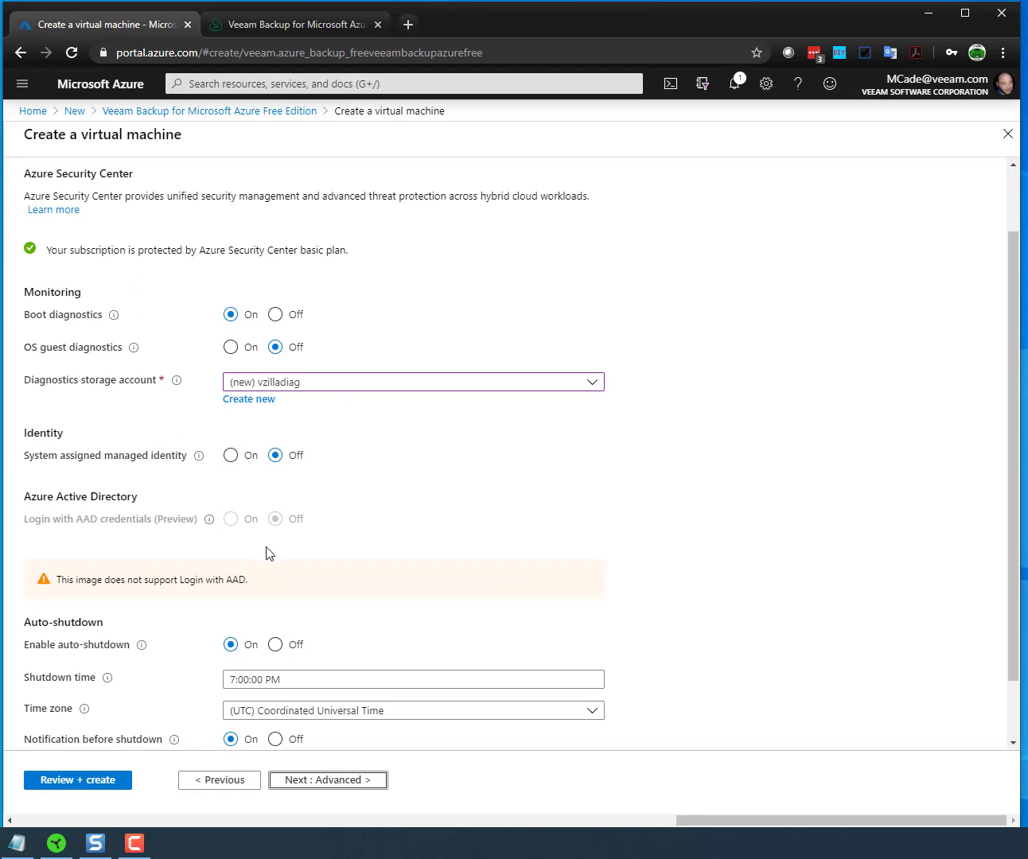
scroll(351, 617, down, 1)
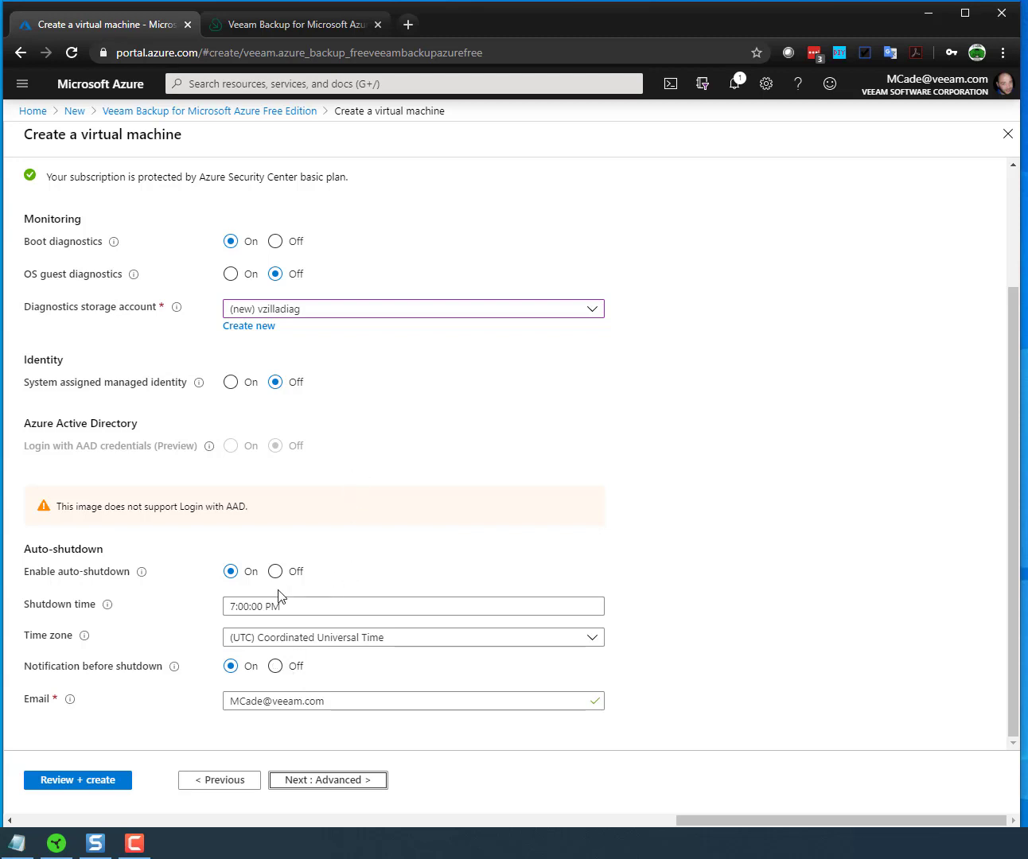
- Pass through Advanced and Tags to Review + create, where validation passes for Standard B2s
click(378, 784)
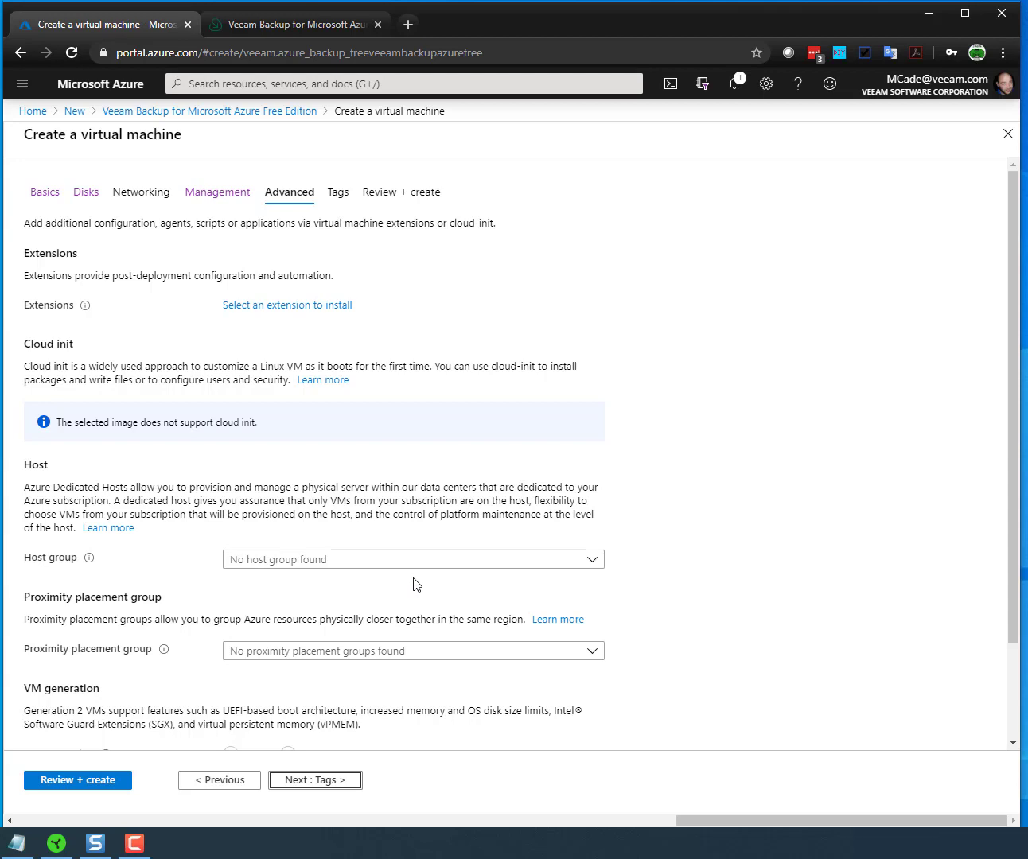
scroll(430, 579, down, 2)
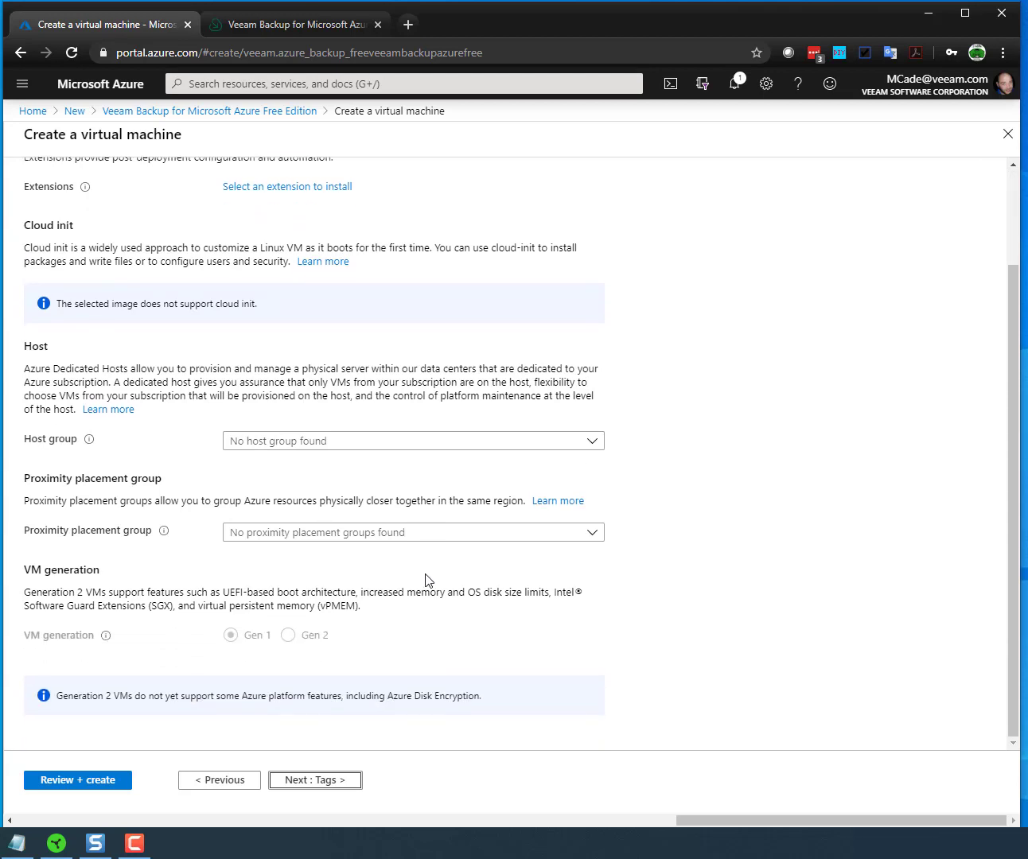
click(351, 779)
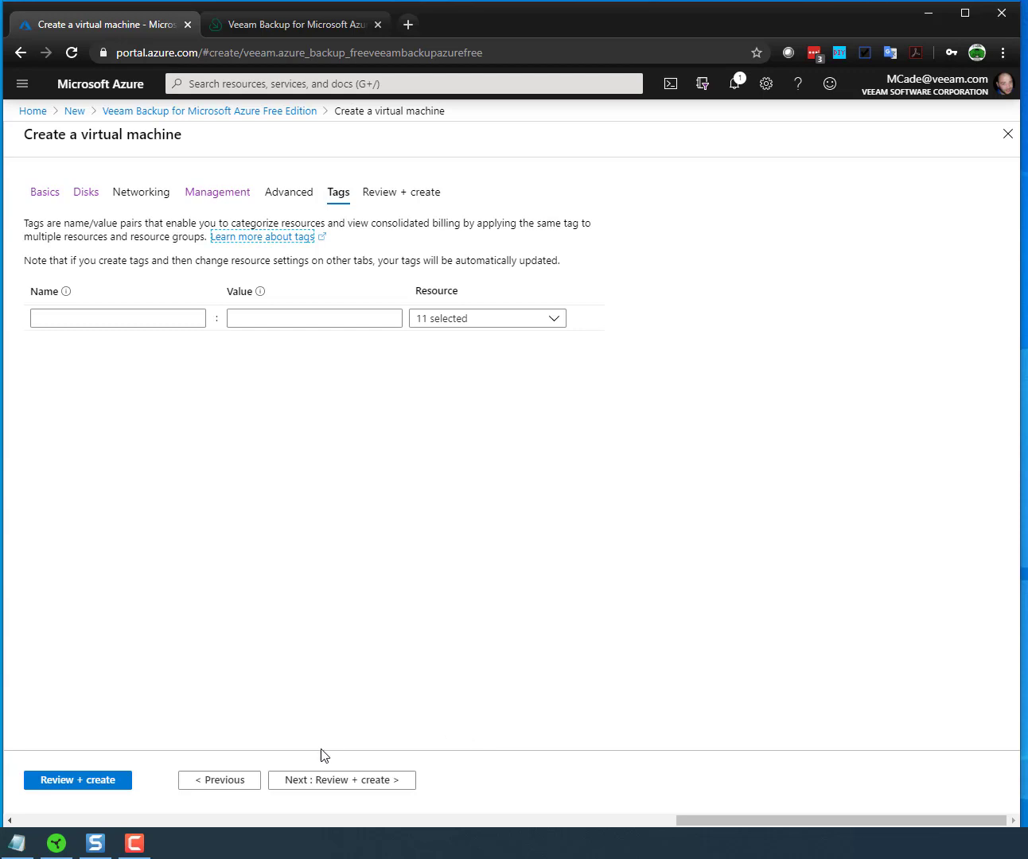
click(337, 781)
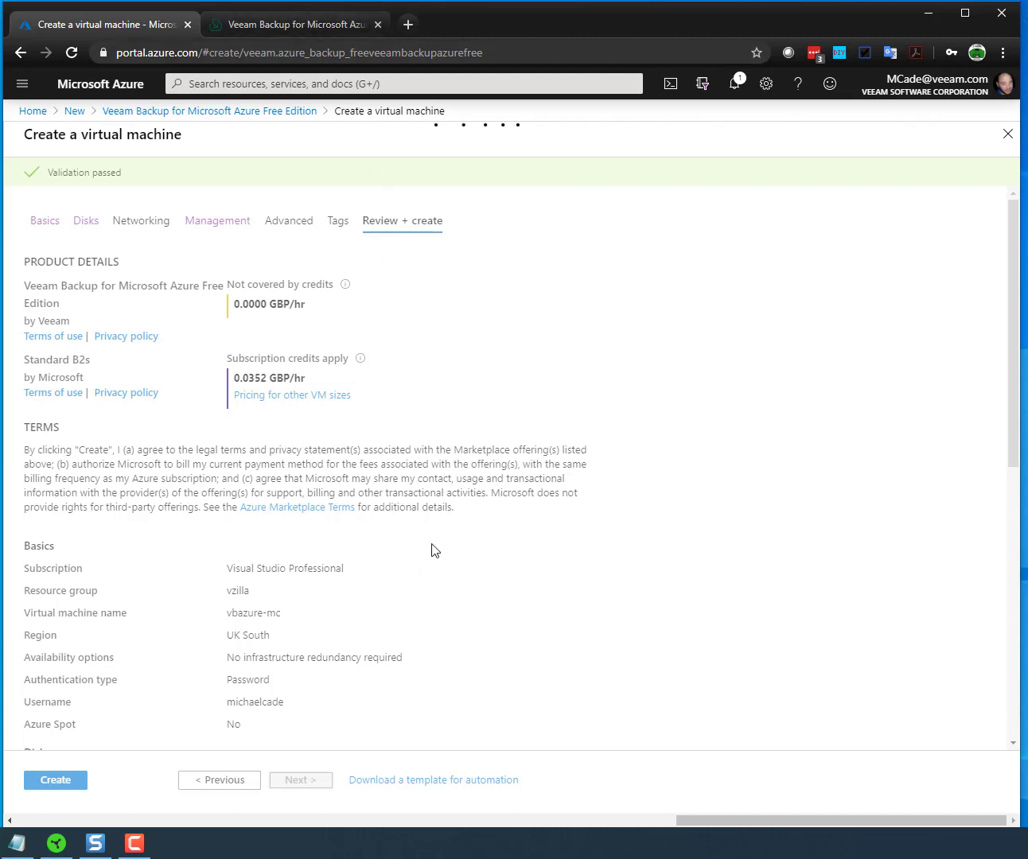
- In the Veeam console's Instances page, inspect tpm04-vbo-01 and tpm04-vbo-01-ct, each with 2 restore points
click(296, 26)
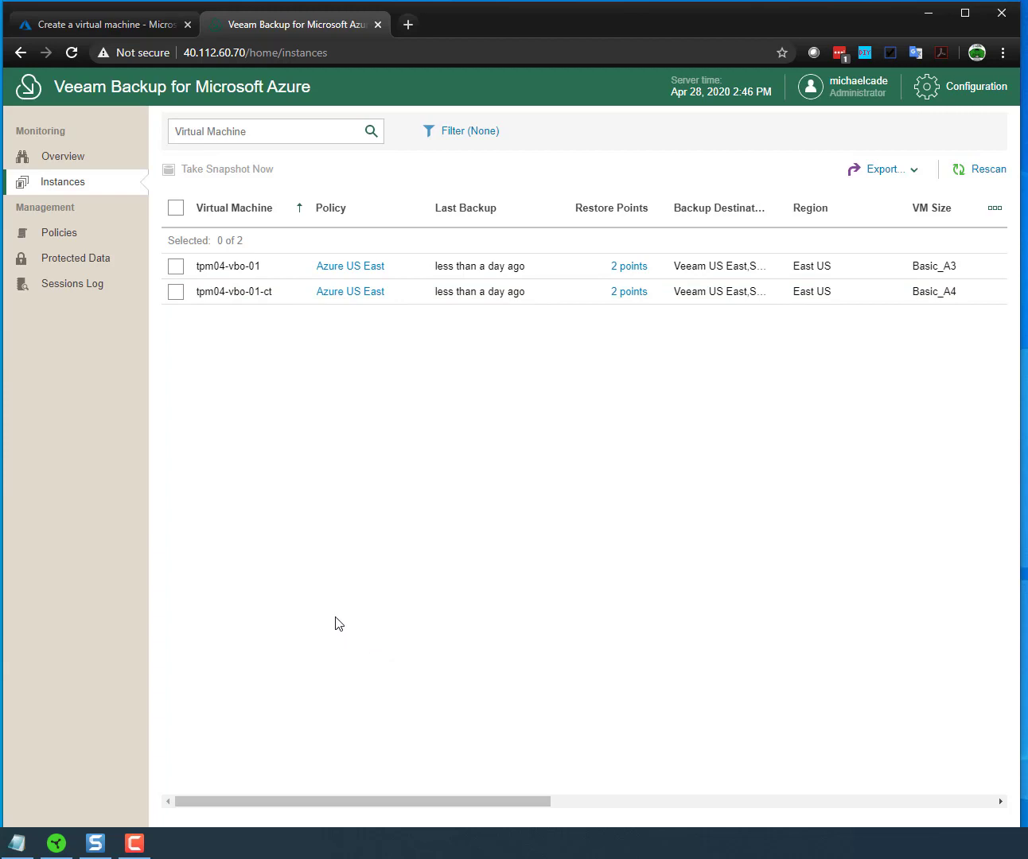
click(129, 31)
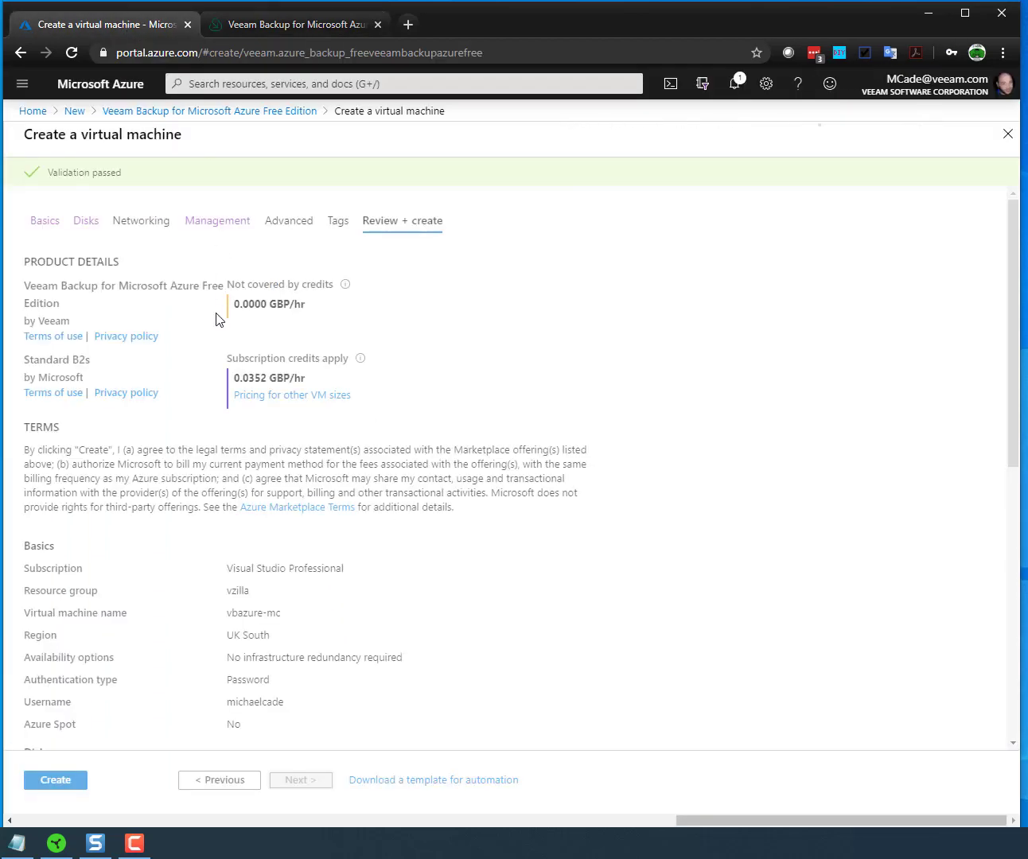
click(297, 28)
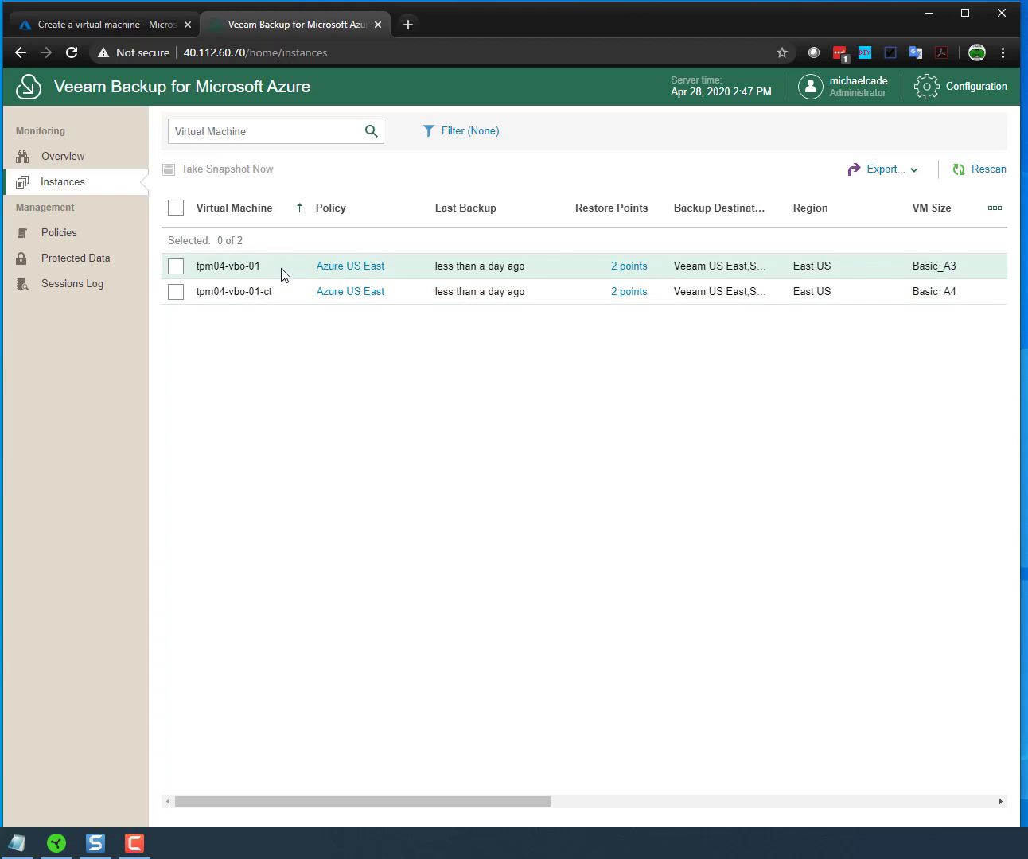
drag(277, 272, 191, 262)
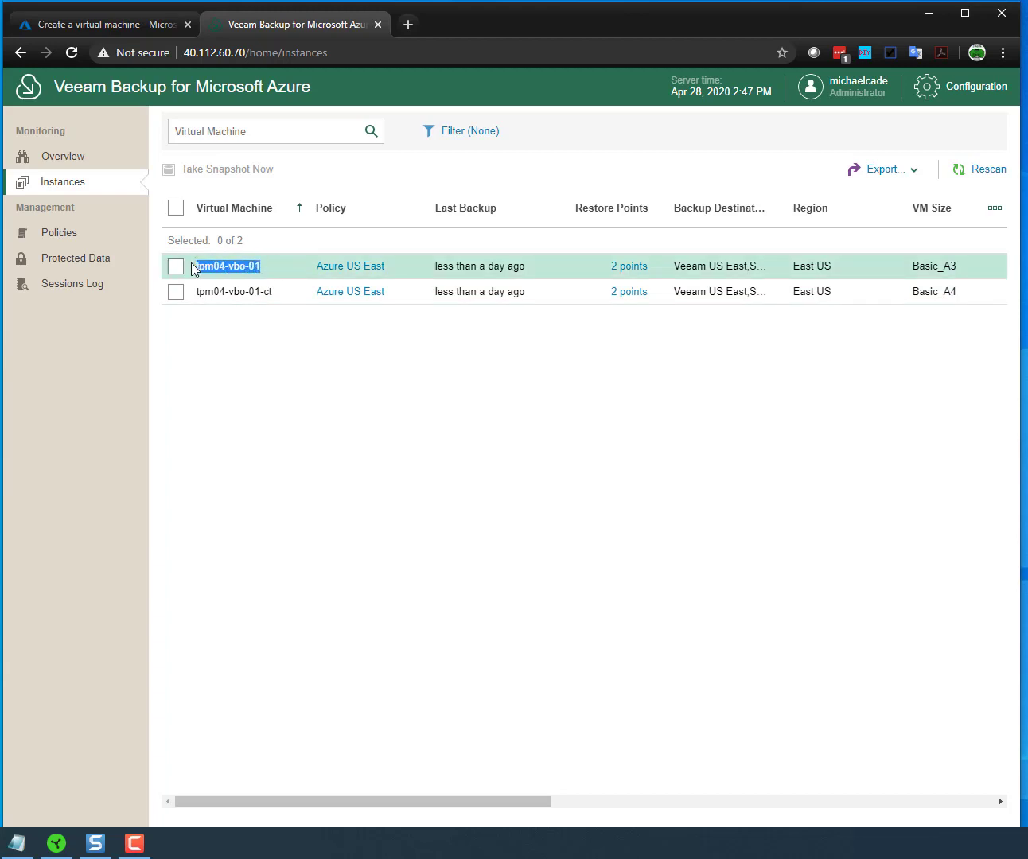
drag(270, 293, 192, 299)
click(276, 294)
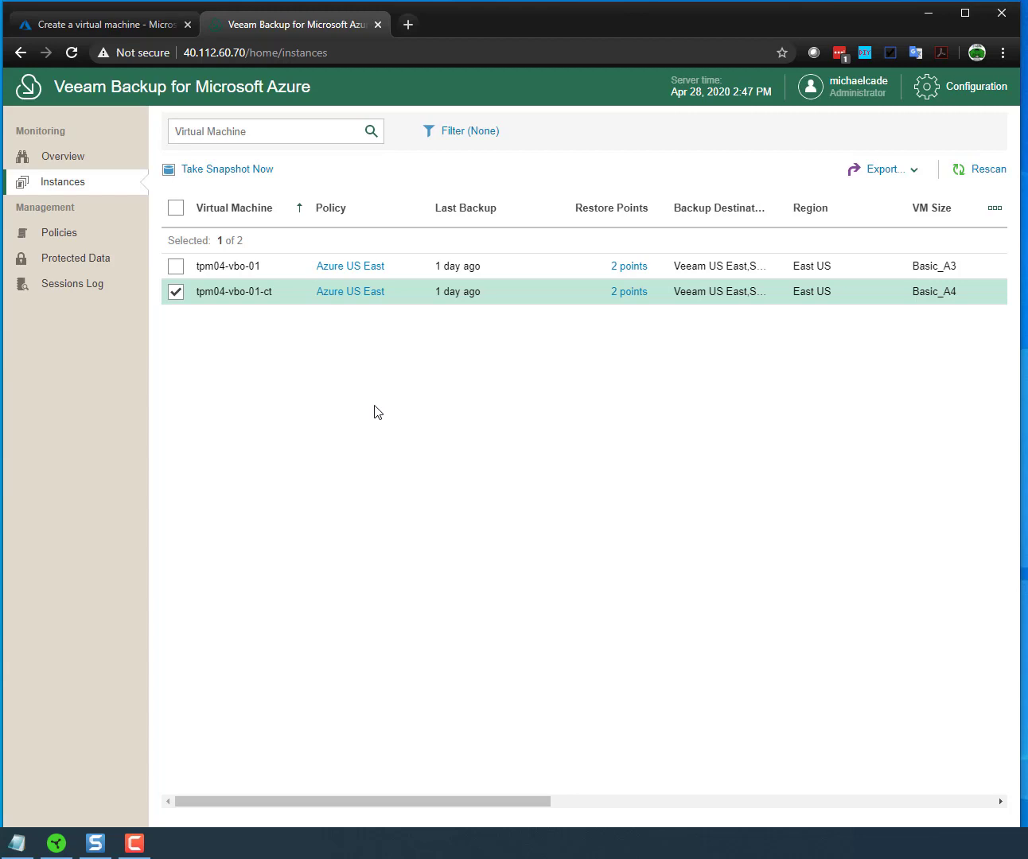
- From the overview, go to Configuration and review workers, showing East US network VBA_VNET-eastus-0
click(90, 149)
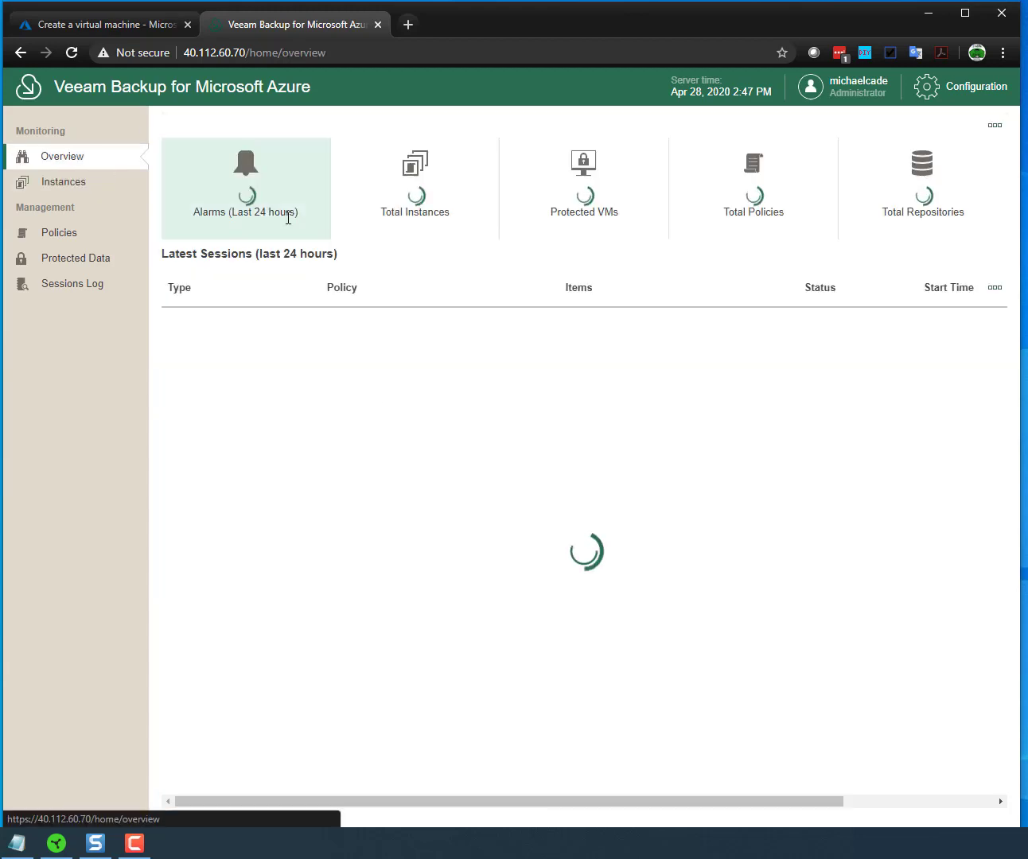
click(939, 101)
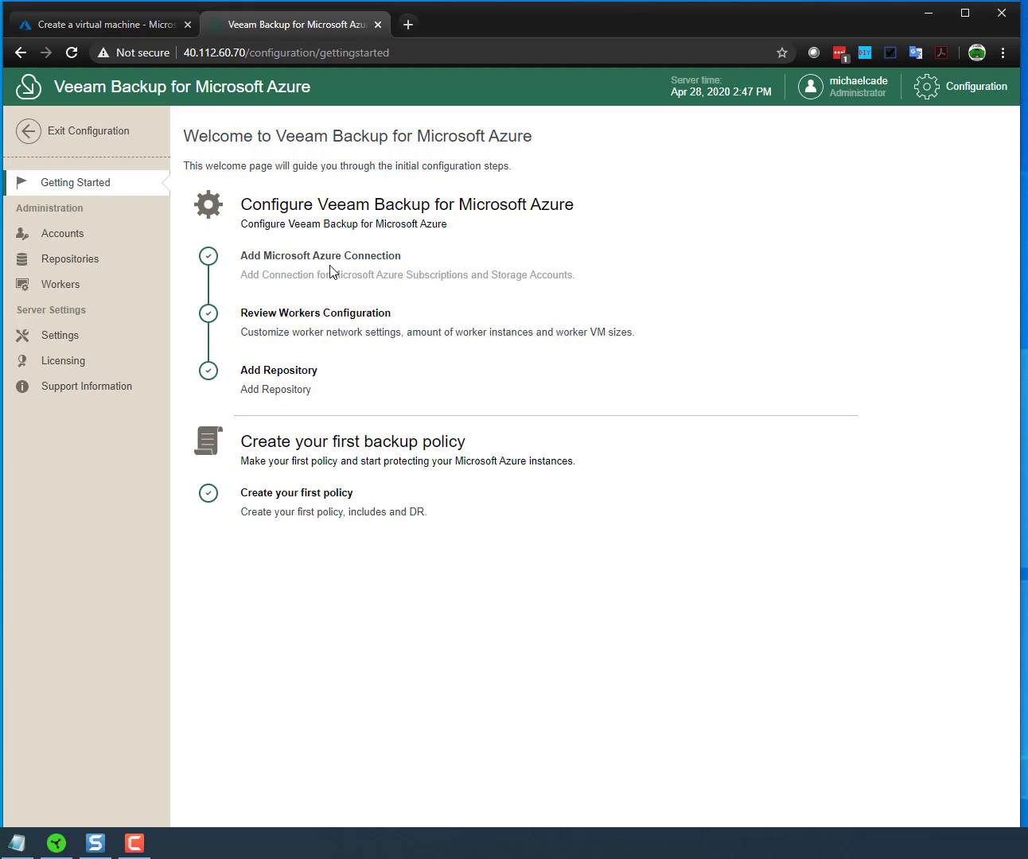
click(333, 339)
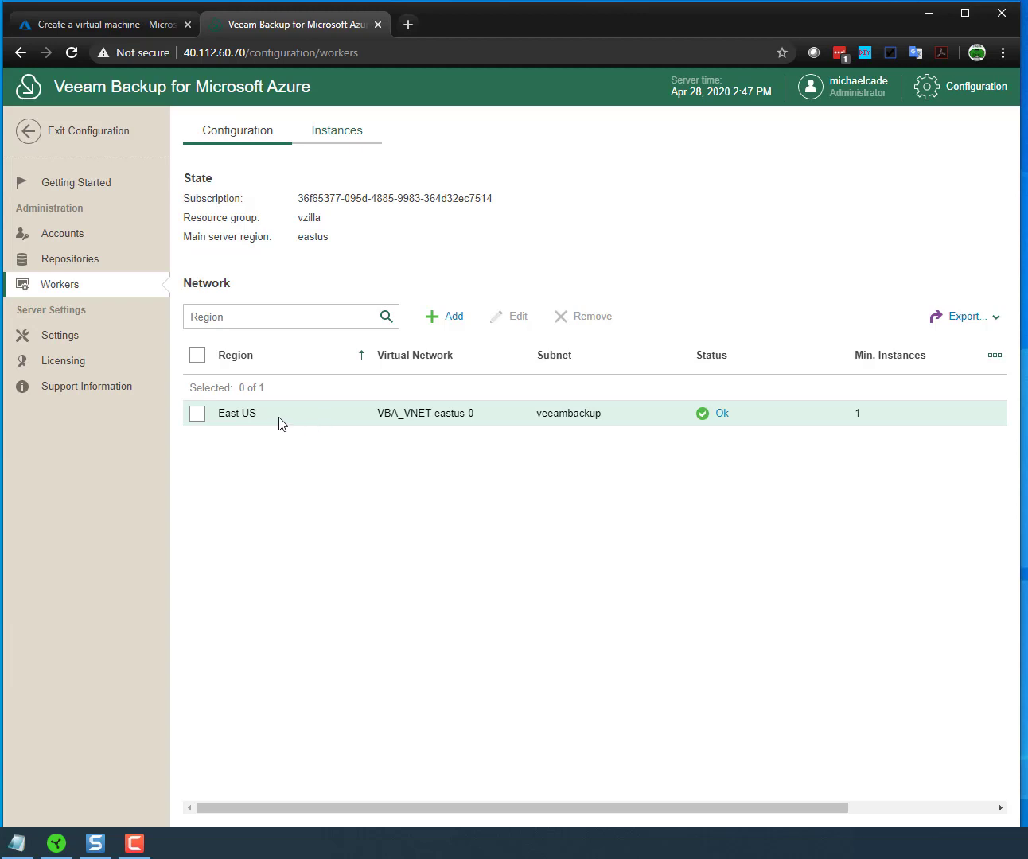
- Try adding a Brazil South worker configuration, then cancel without saving
click(444, 320)
click(619, 326)
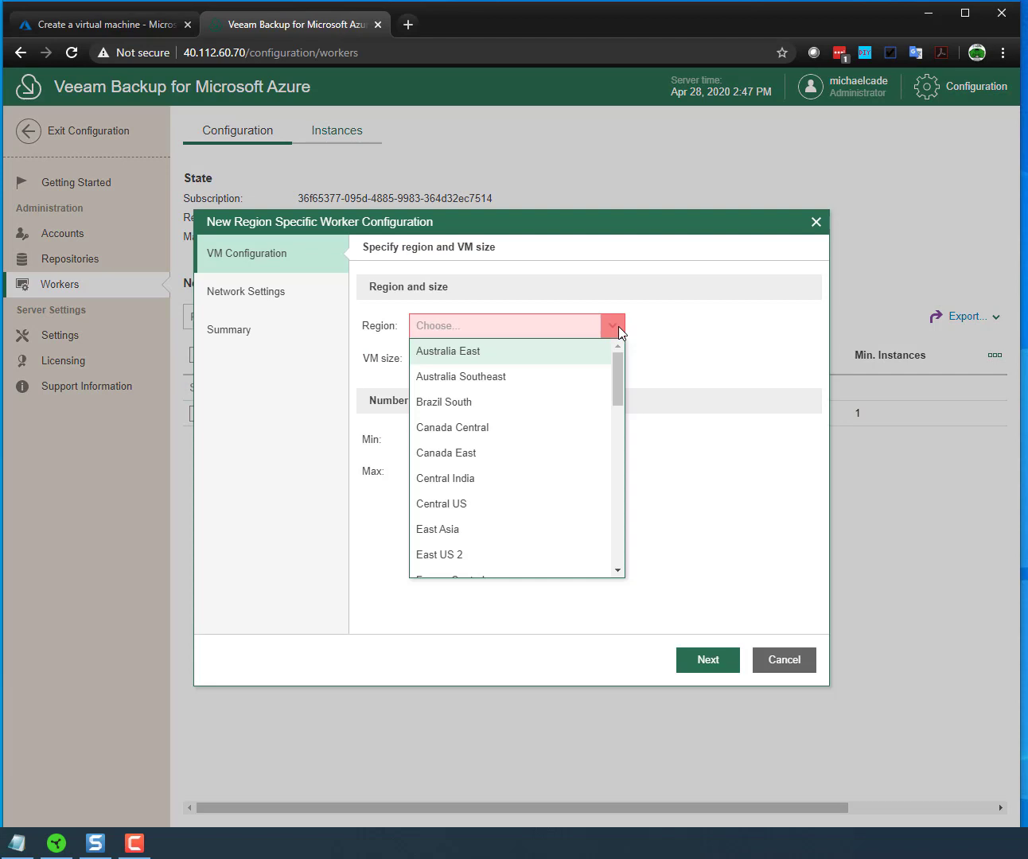
click(539, 398)
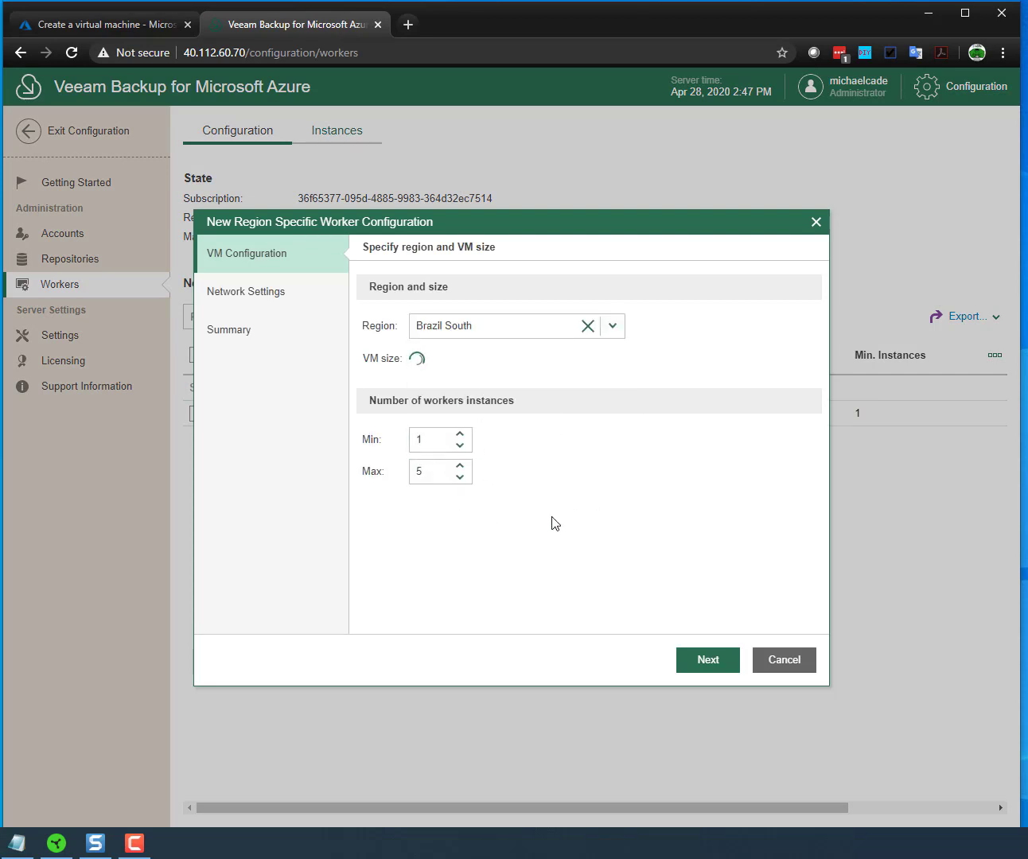
click(798, 664)
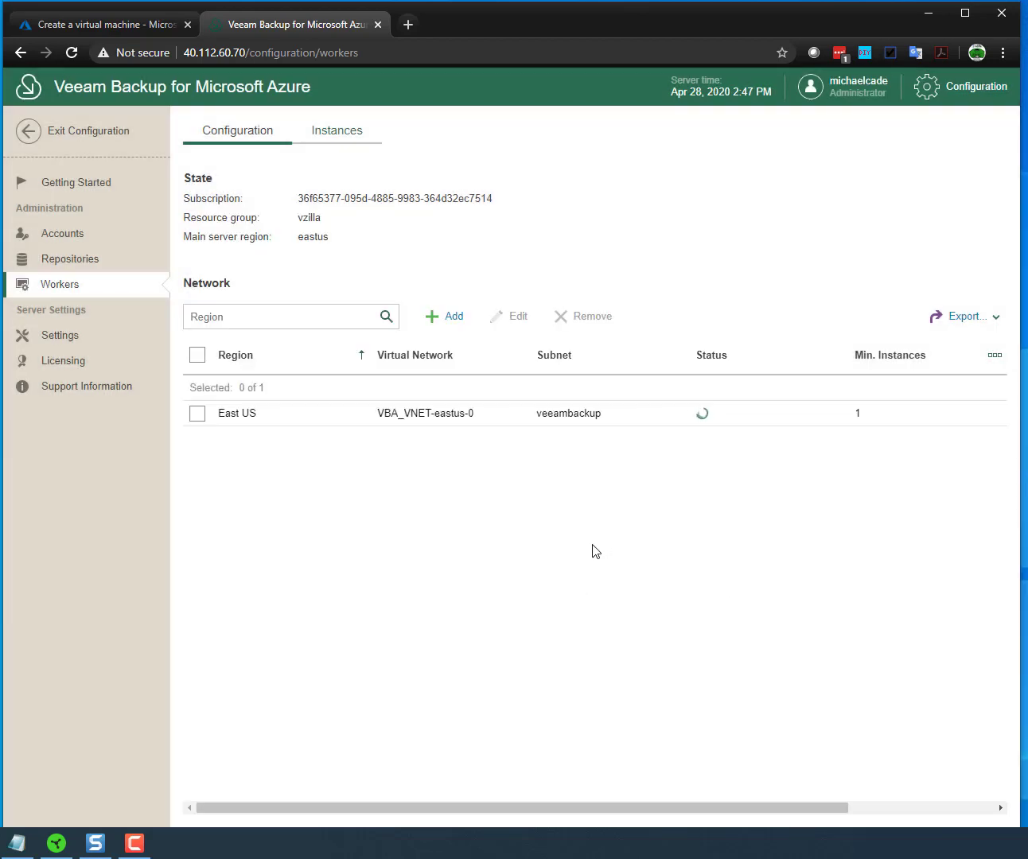
- Inspect the single running worker instance, then return to the Getting Started page
click(325, 134)
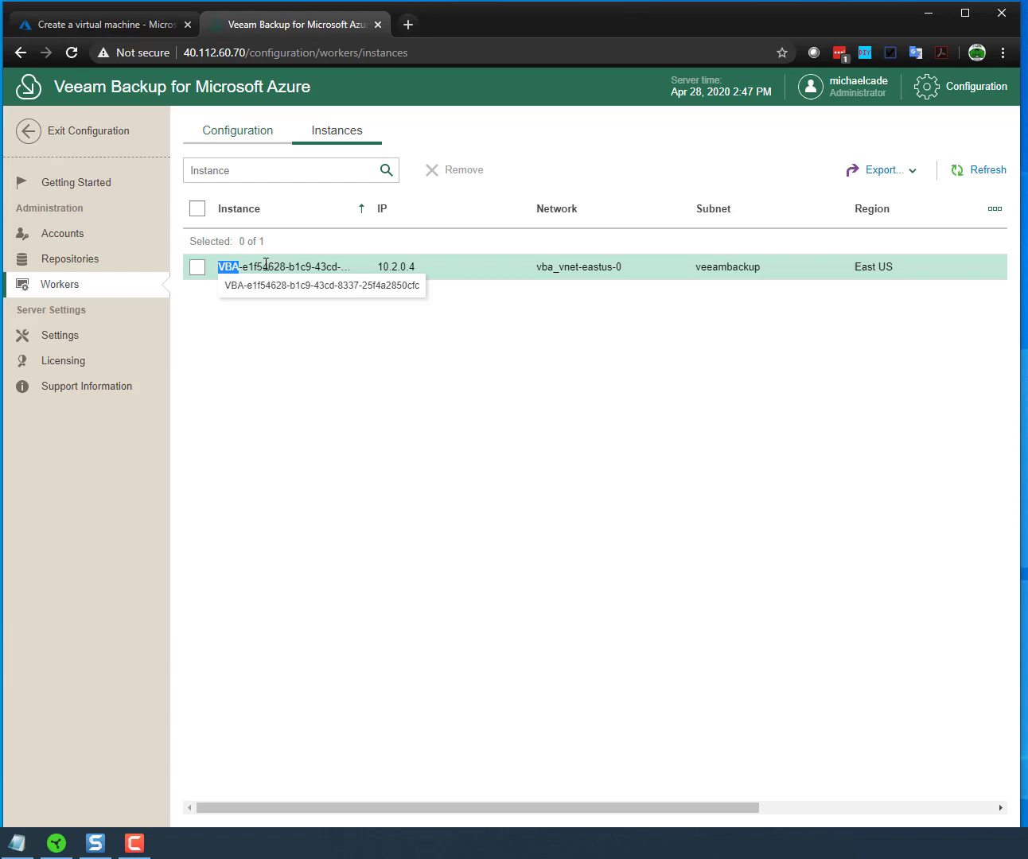
drag(266, 264, 348, 266)
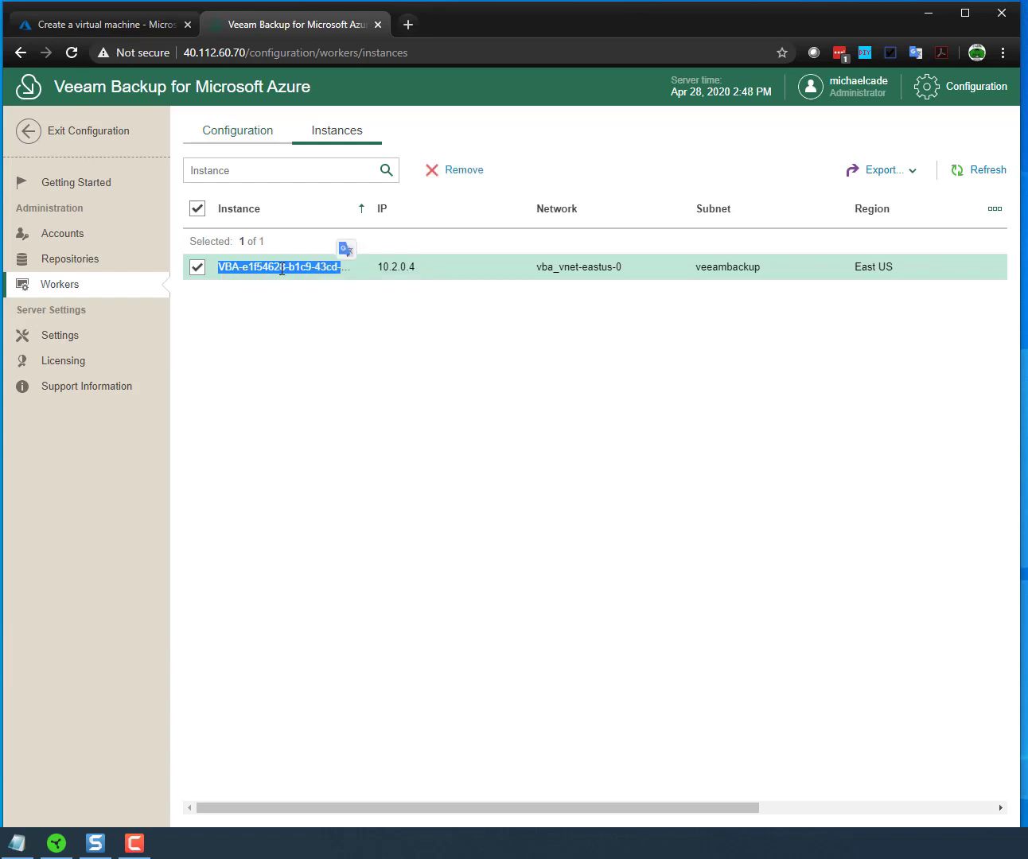
click(203, 272)
click(253, 139)
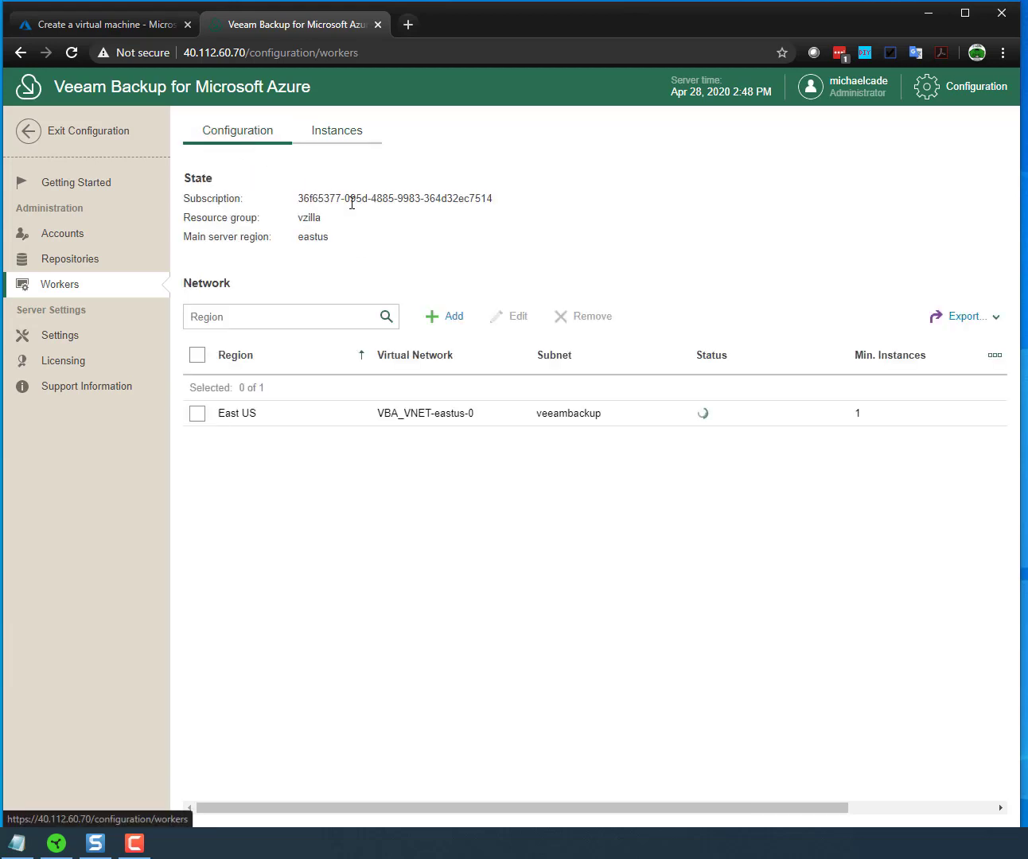
click(947, 88)
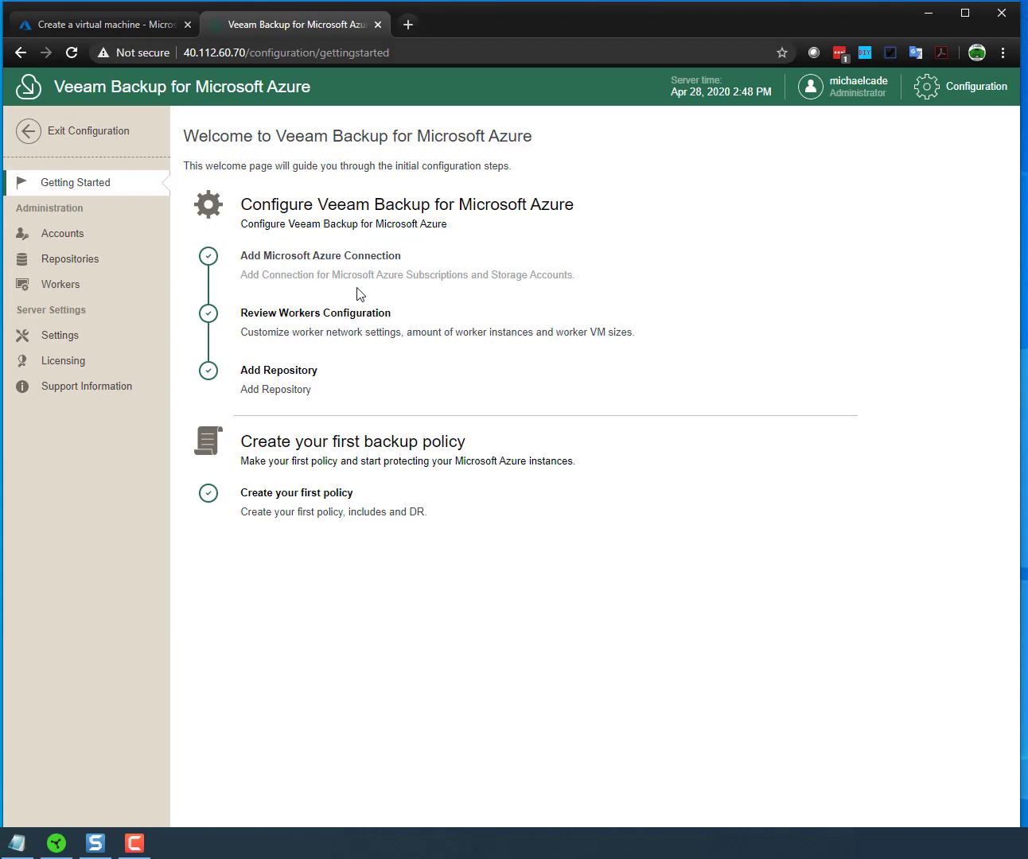
- Check the Veeam US East repository is Ready, then go to the Accounts page
click(311, 384)
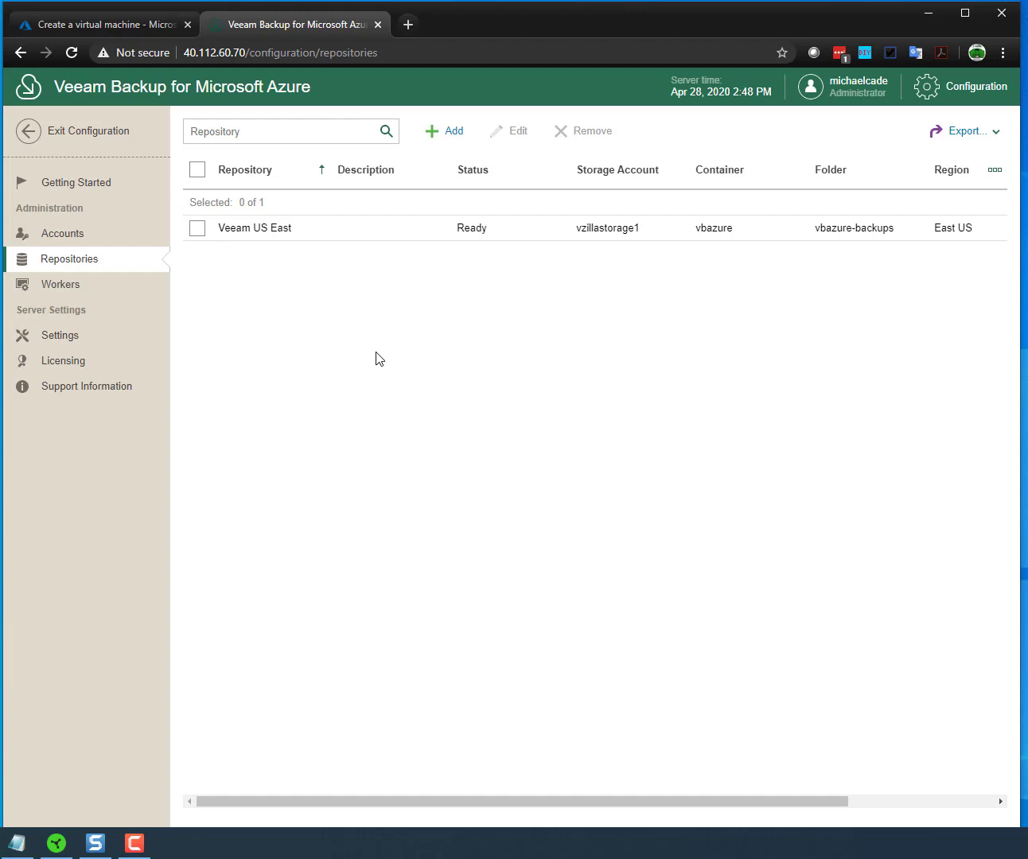
click(942, 102)
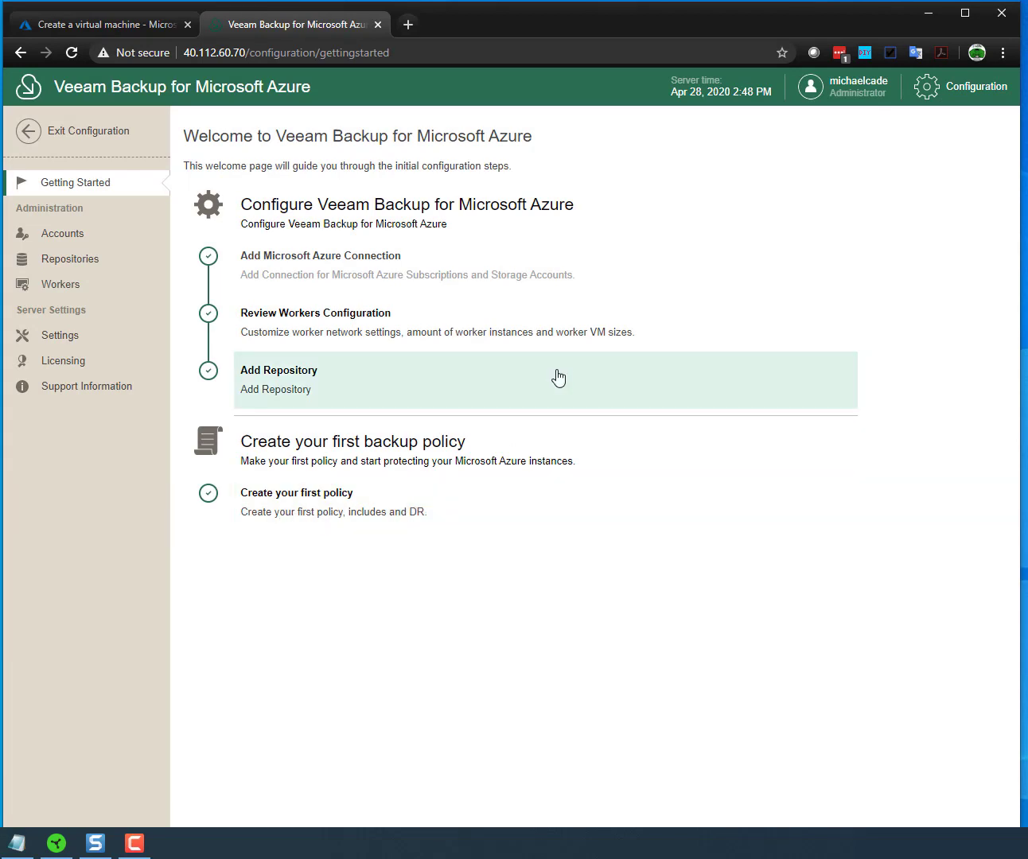
click(63, 233)
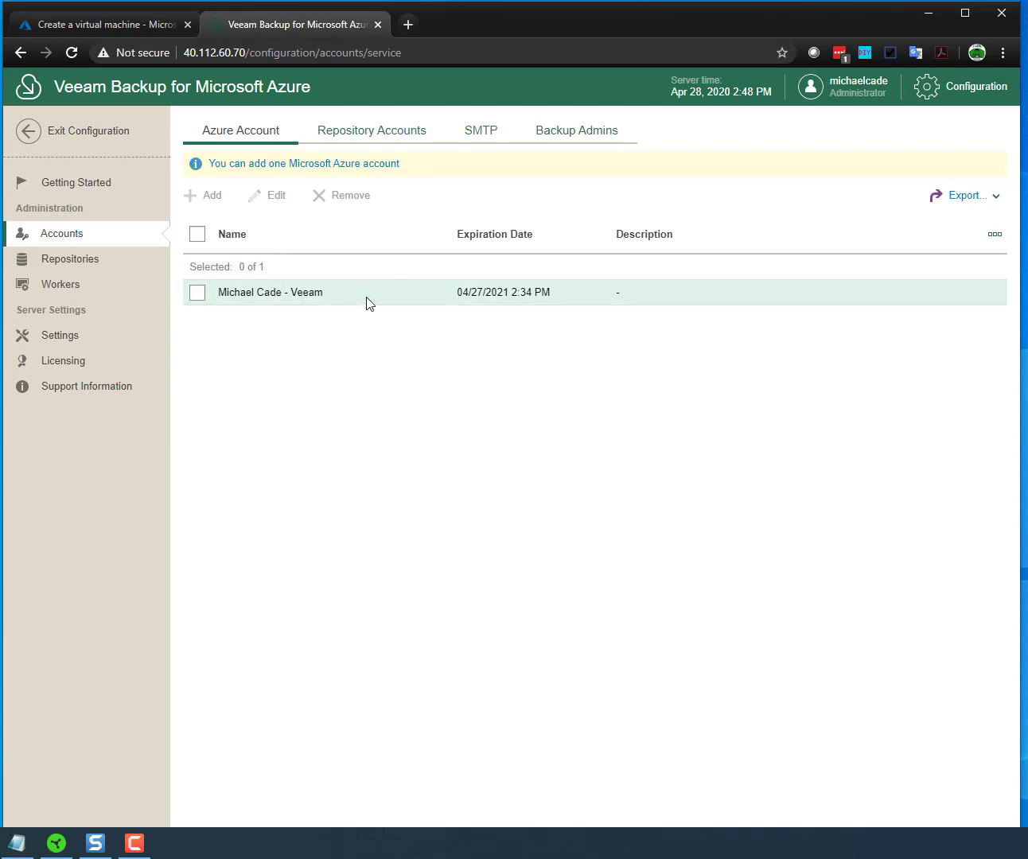
- Browse the Repository Accounts, SMTP, Backup Admins and Azure Account tabs
click(334, 137)
click(465, 133)
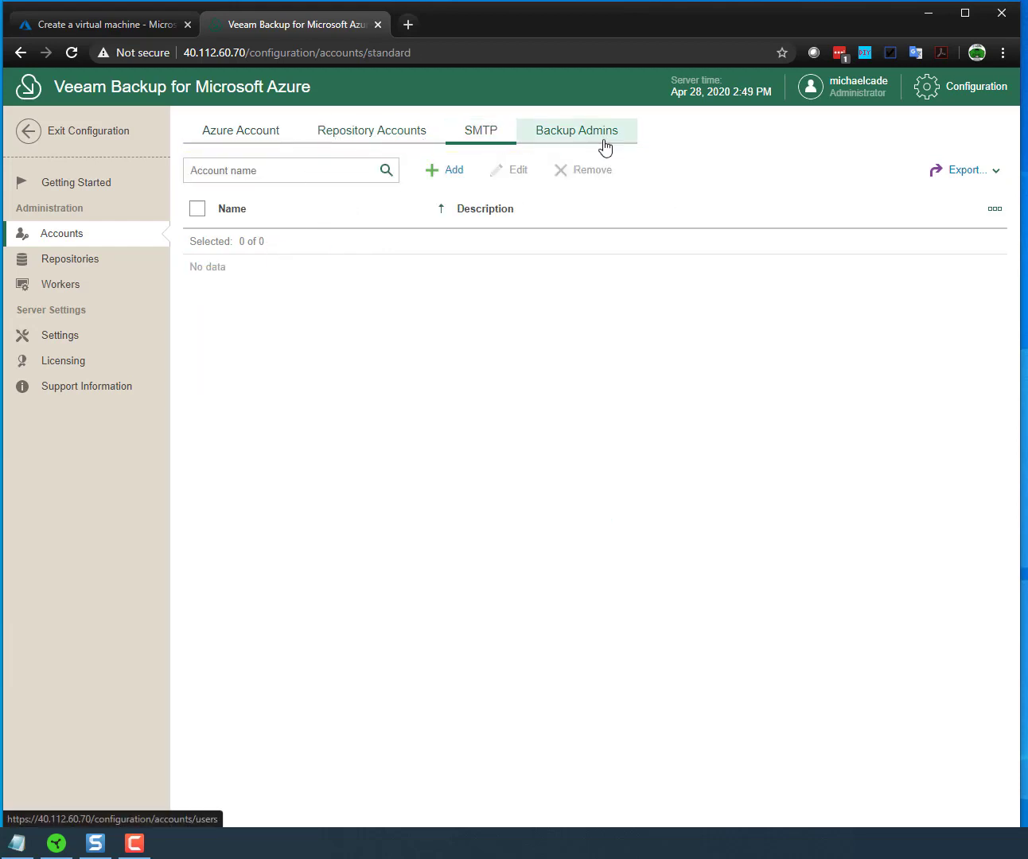
click(593, 148)
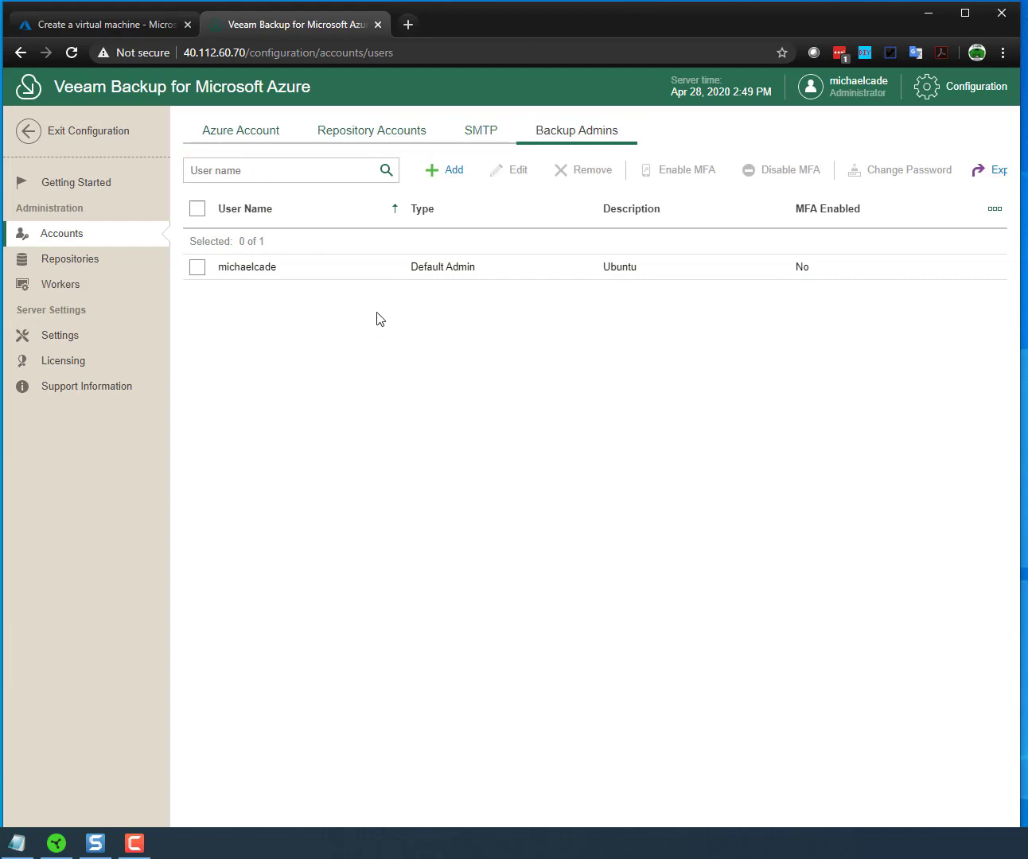
click(237, 135)
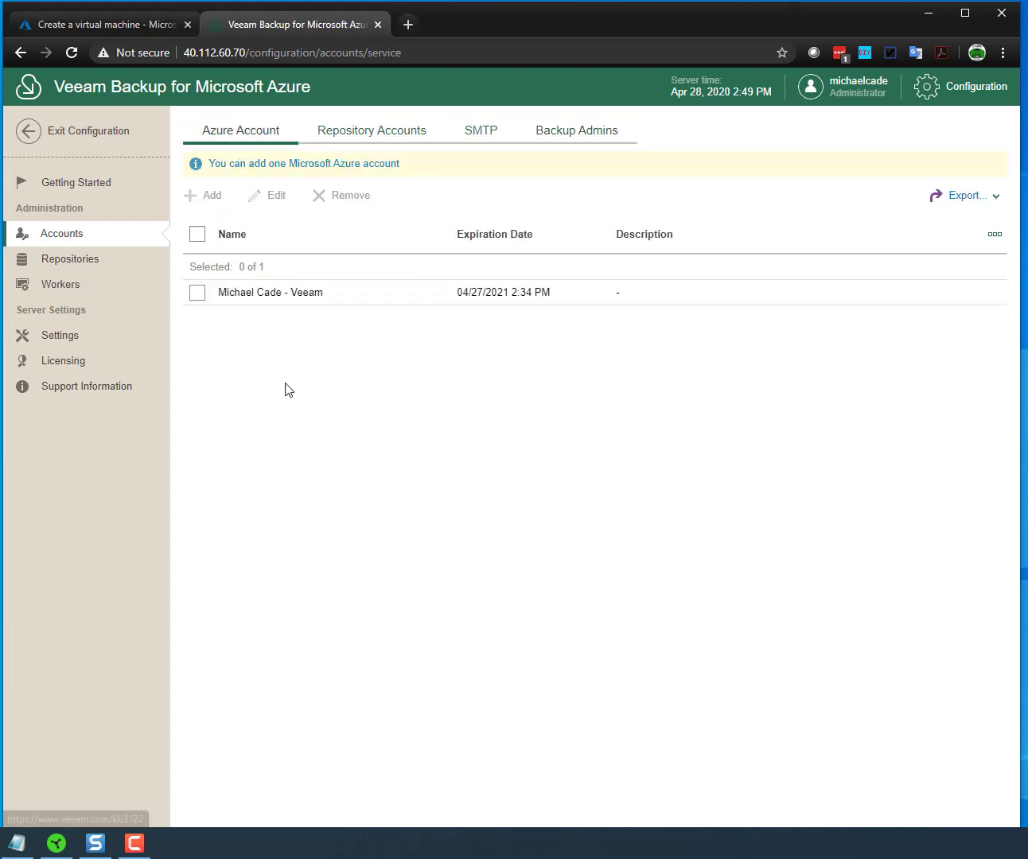
- Open the repository add wizard and cancel it, then view the Workers page
click(80, 259)
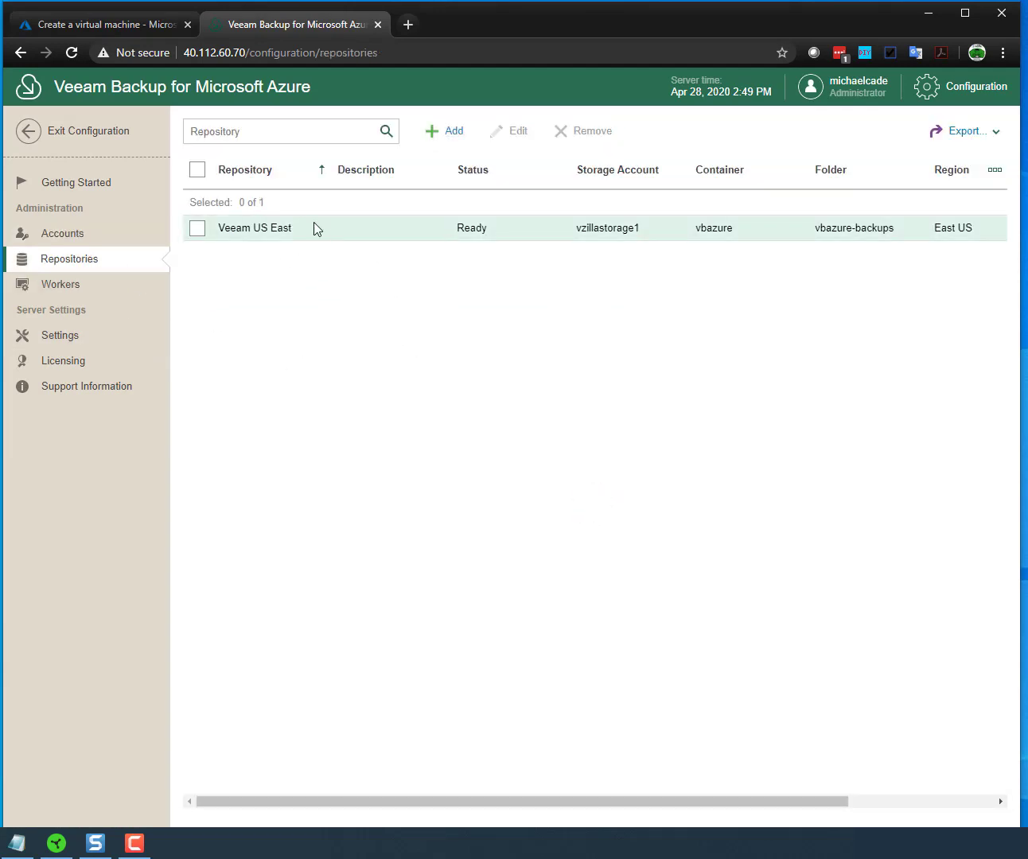
click(451, 130)
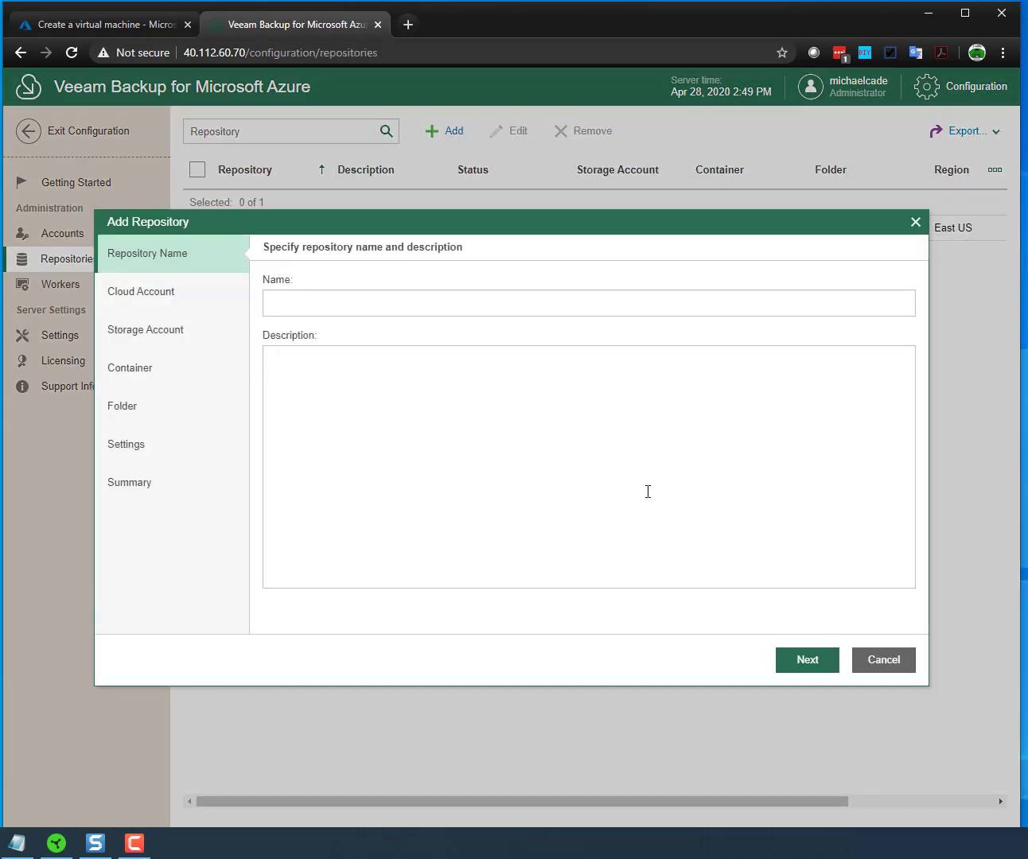
click(887, 660)
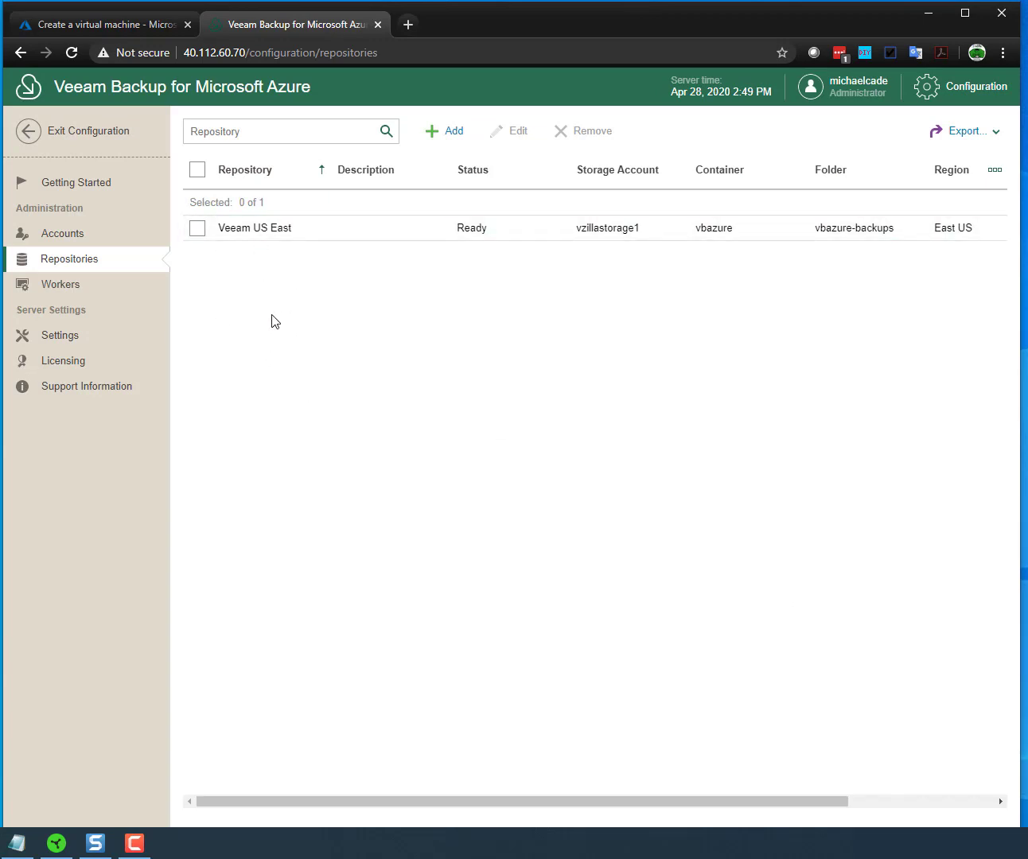
click(60, 288)
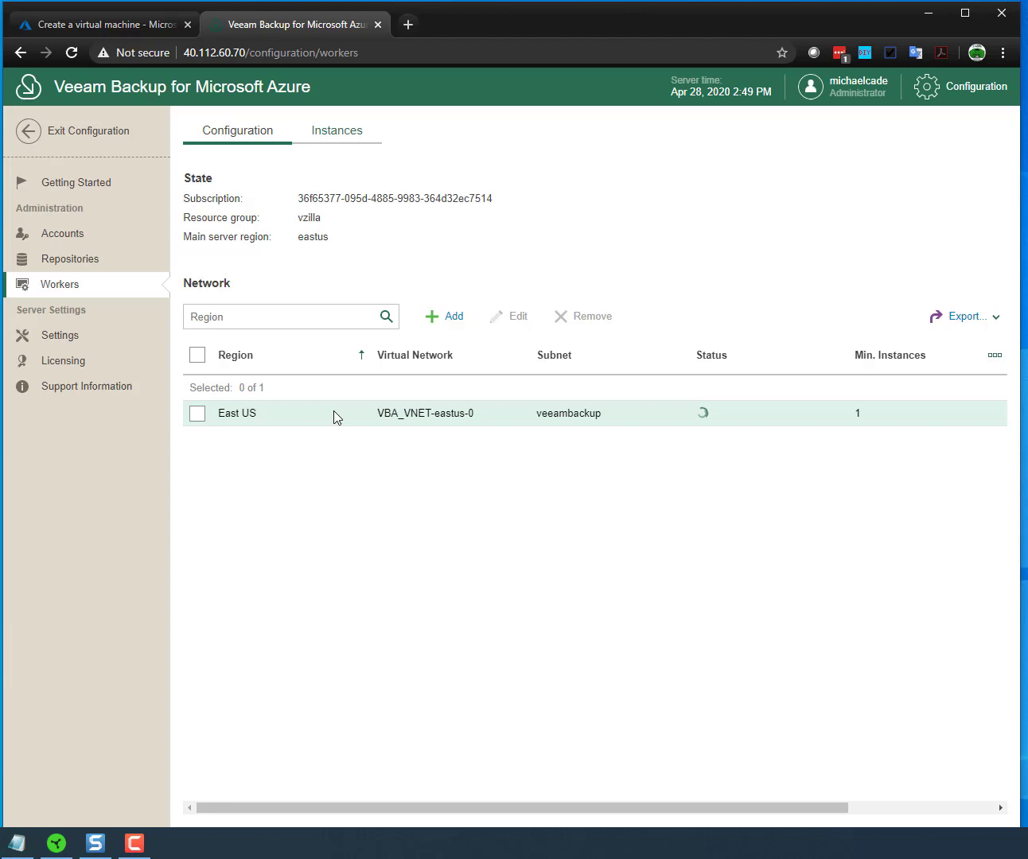
- Review the Certificates, E-mail, System and Retention settings, then check the Free licence: 2 of 10 instances used
click(75, 345)
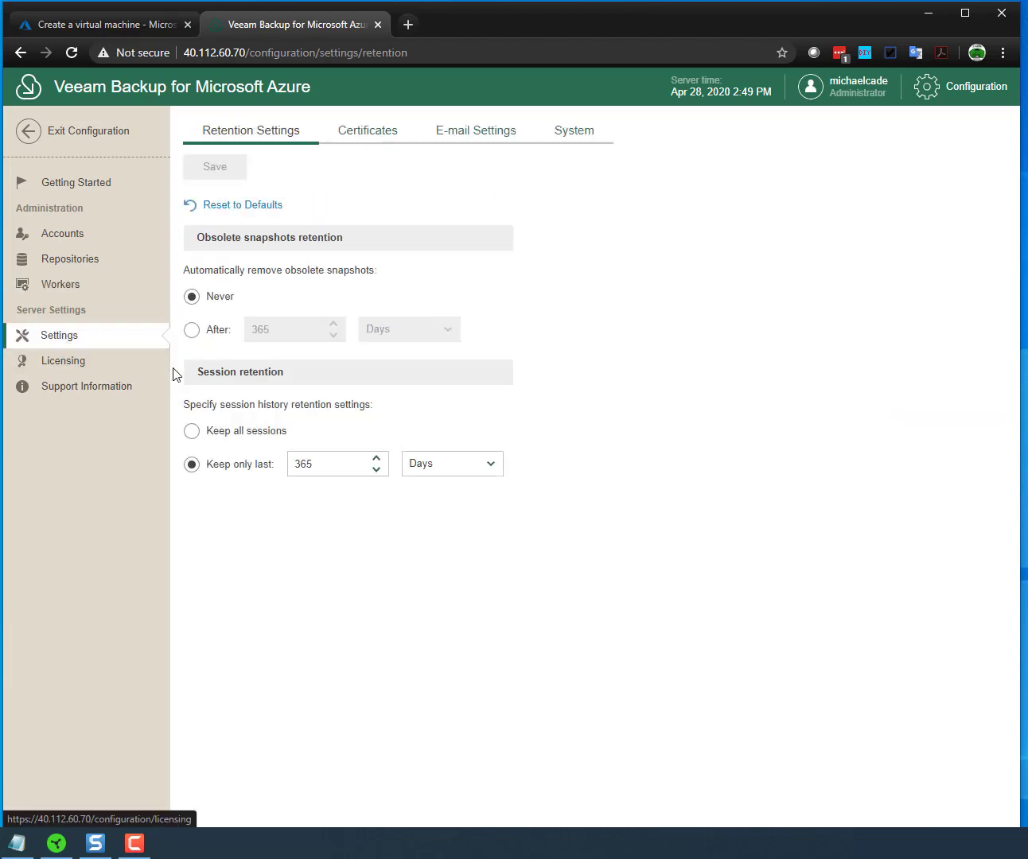
click(372, 137)
click(461, 138)
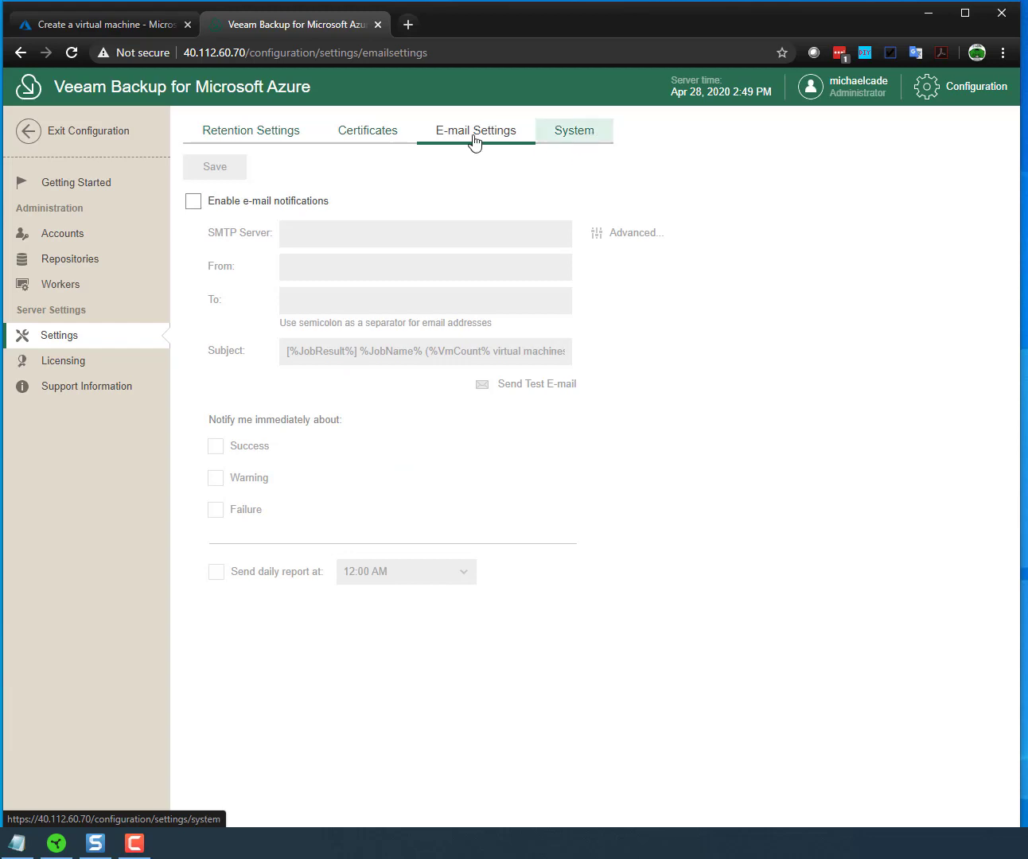
click(589, 137)
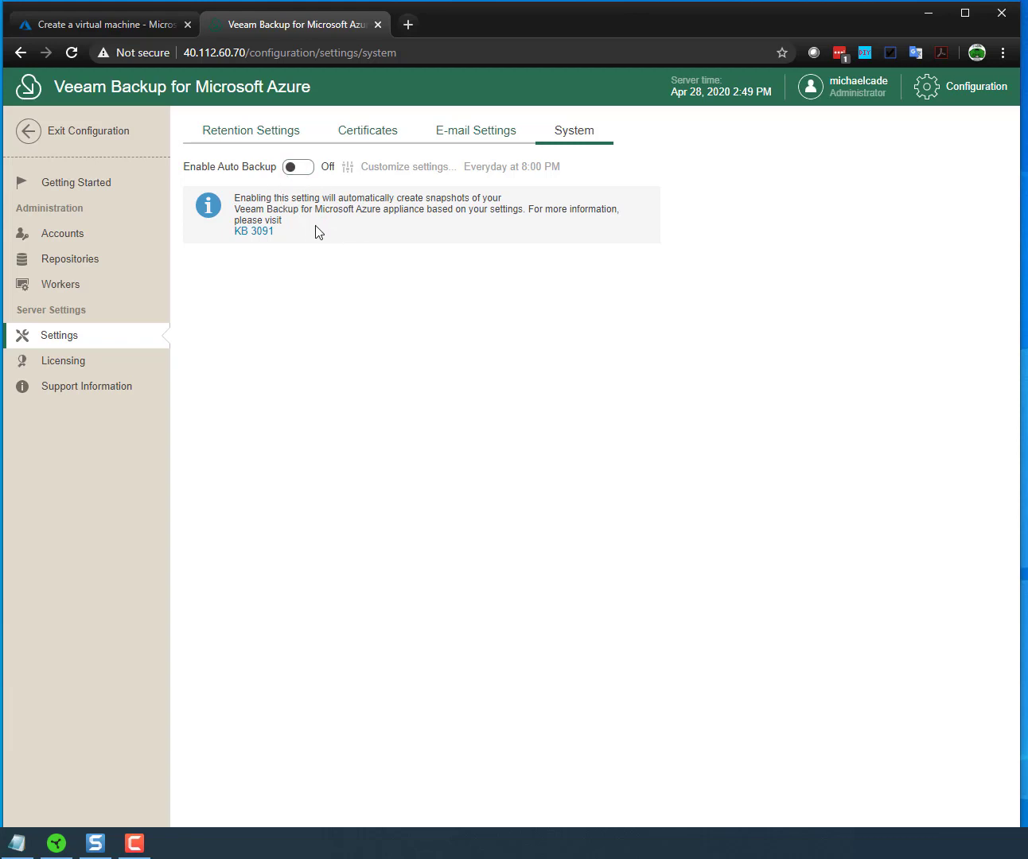
click(238, 137)
click(65, 362)
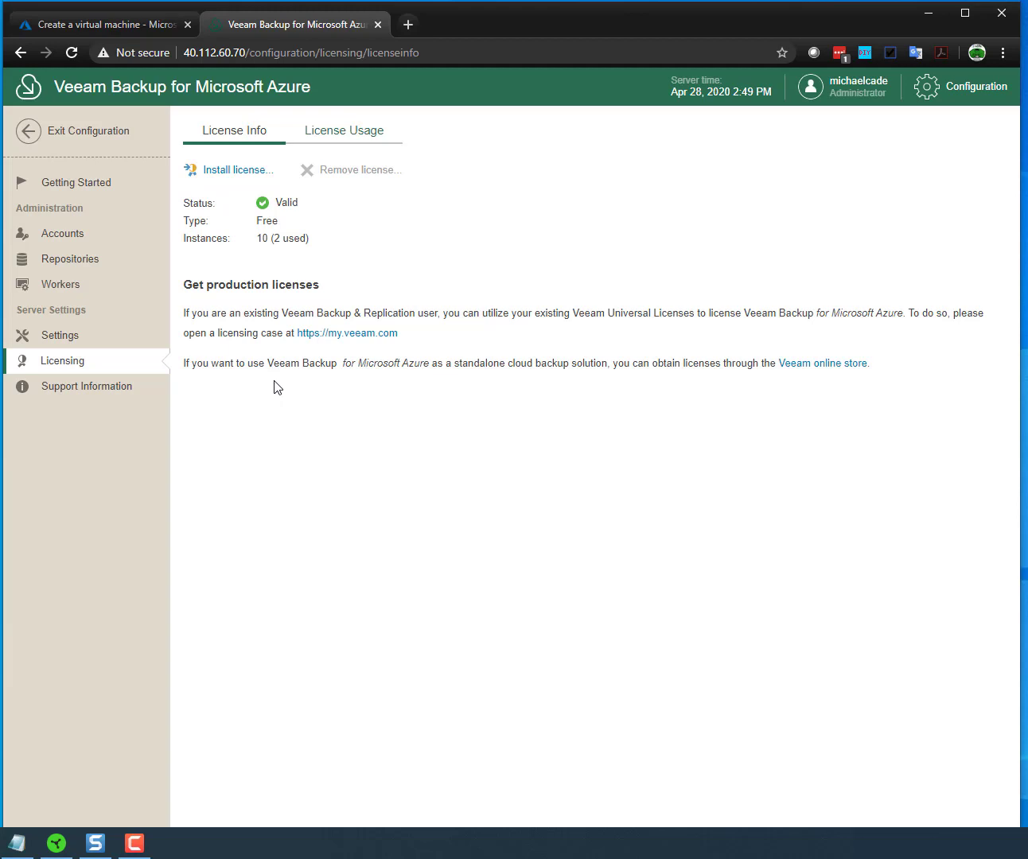
- Exit configuration, select the Azure US East policy in Policies, and open it for editing
click(49, 132)
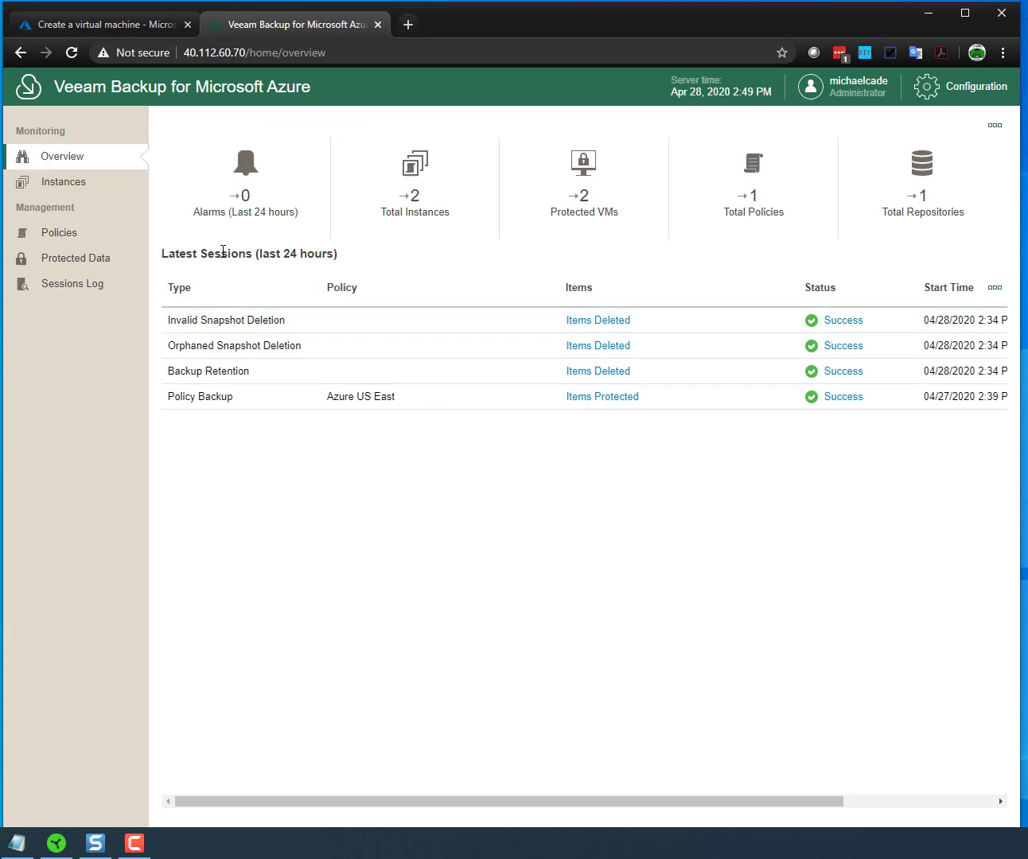
click(59, 235)
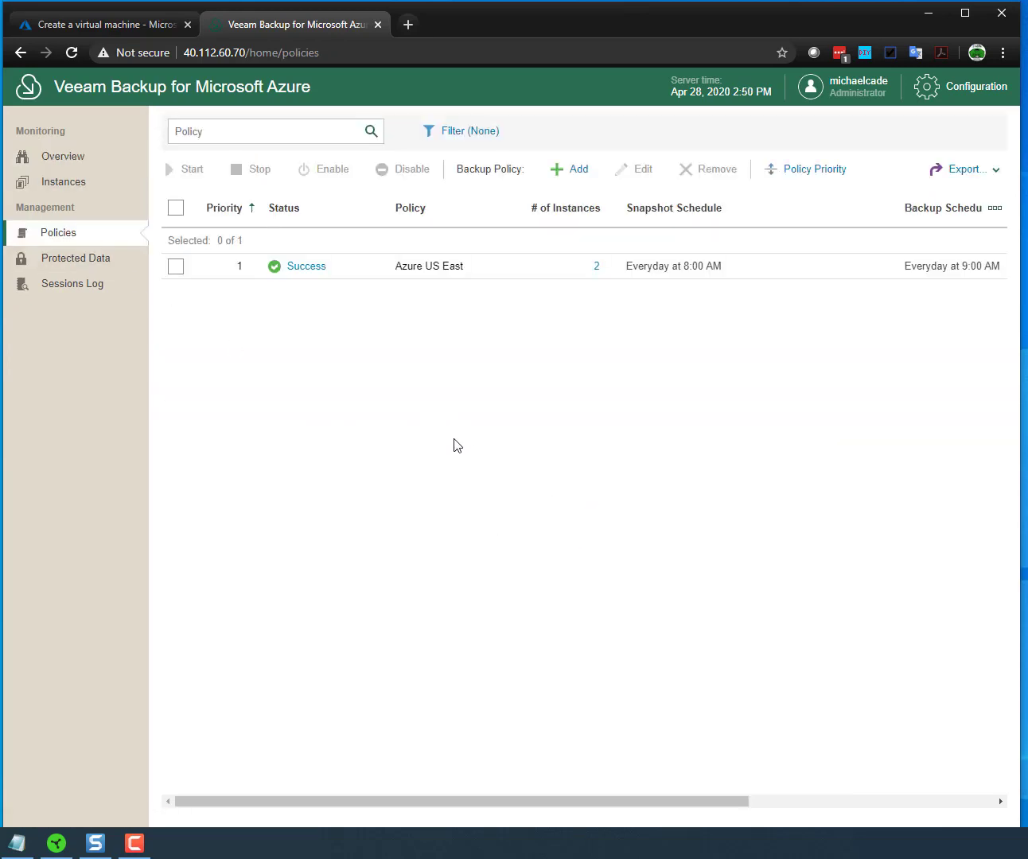
click(231, 271)
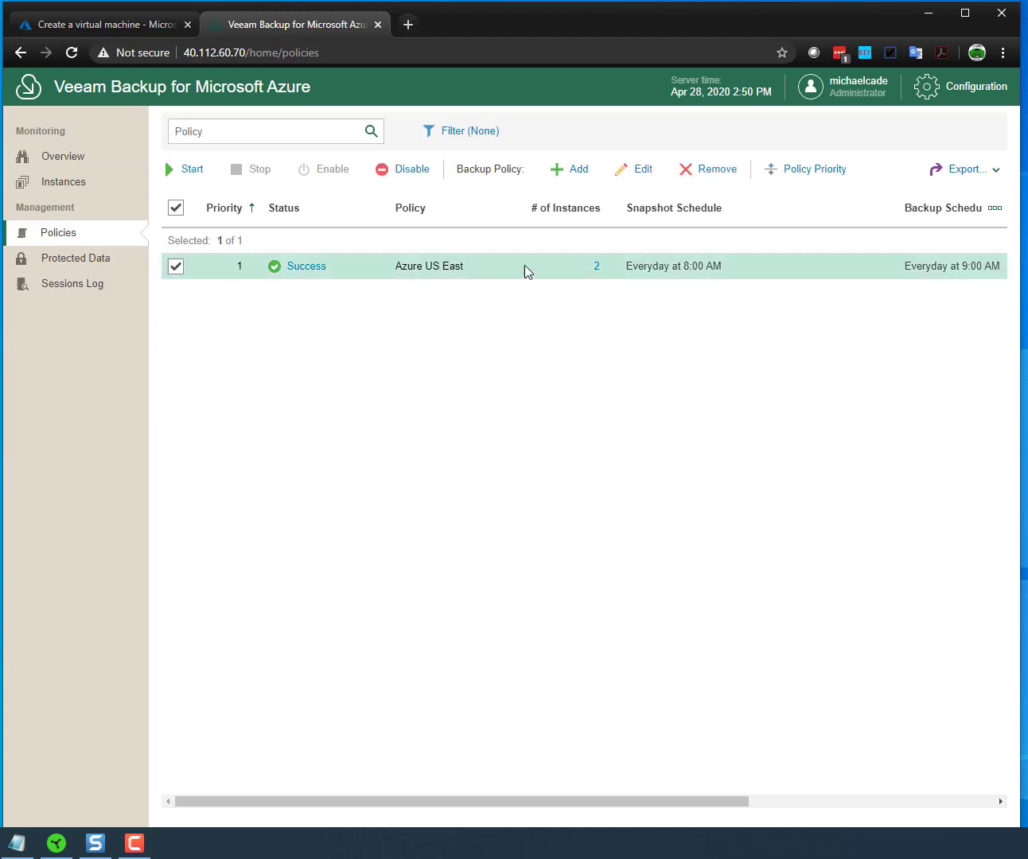
click(641, 170)
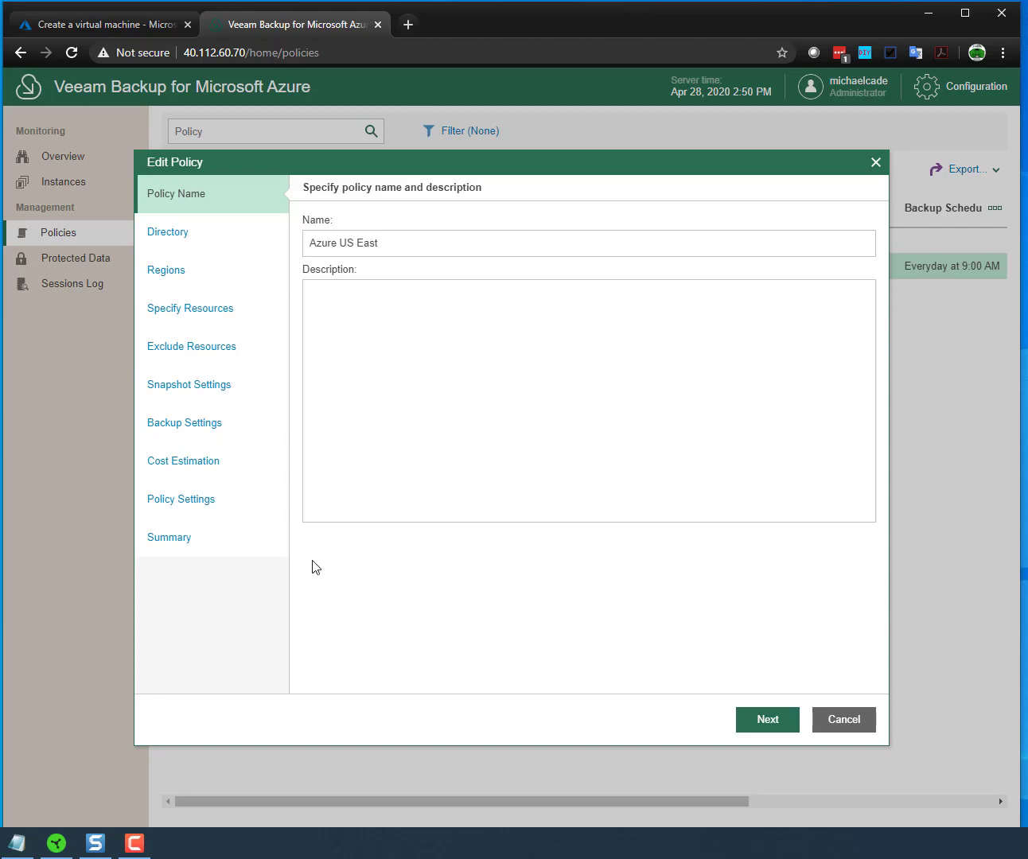
- Advance the Edit Policy wizard past the directory and regions steps to the resources step
click(780, 720)
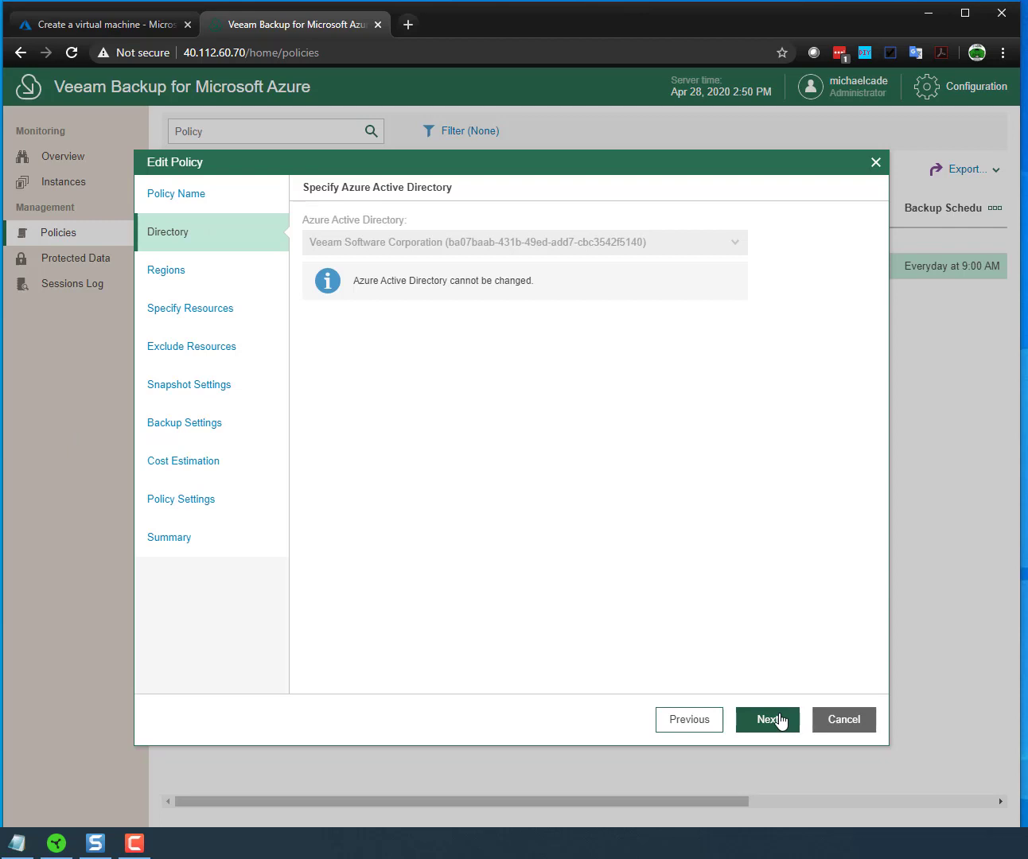
click(778, 721)
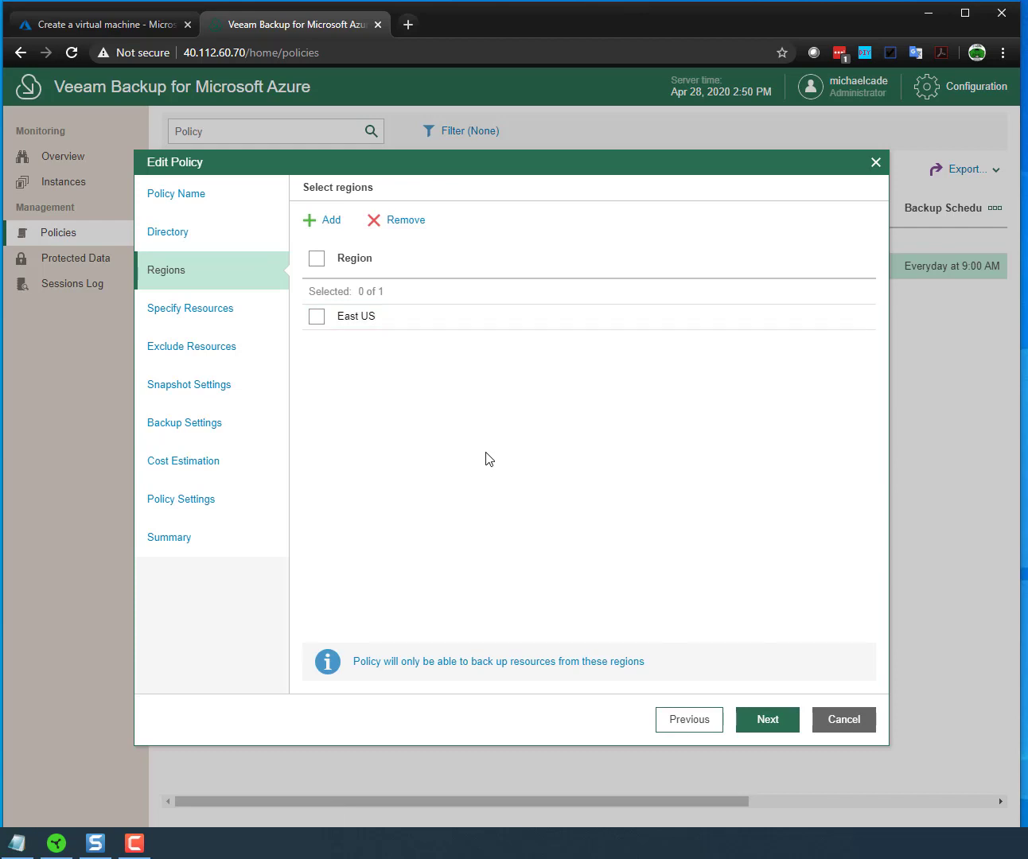
click(786, 726)
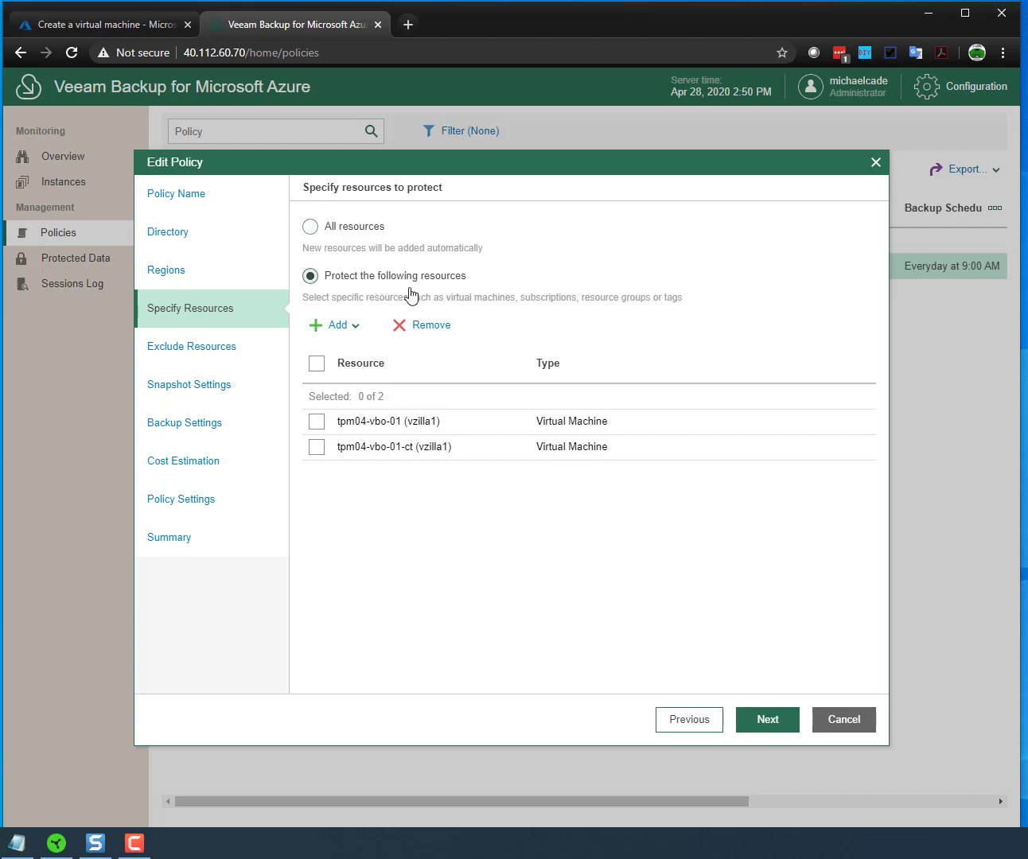
- Browse the addable resource kinds and subscriptions without adding any, then continue to Exclude Resources
click(355, 328)
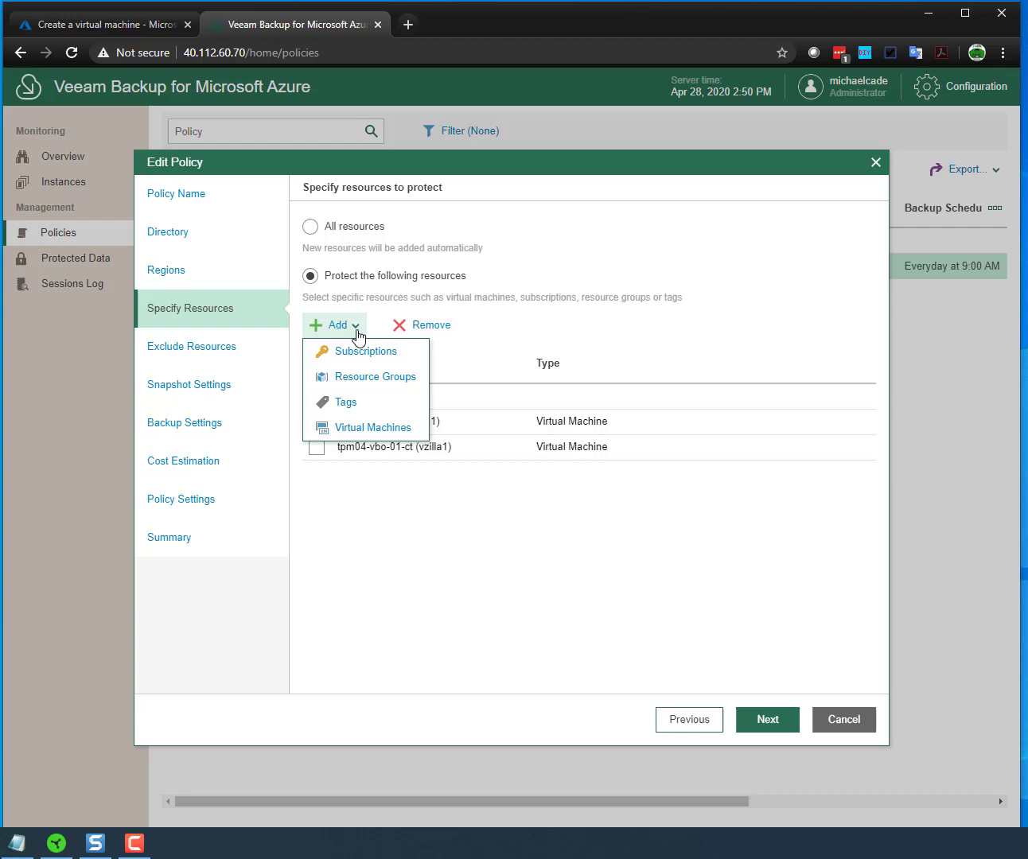
click(509, 552)
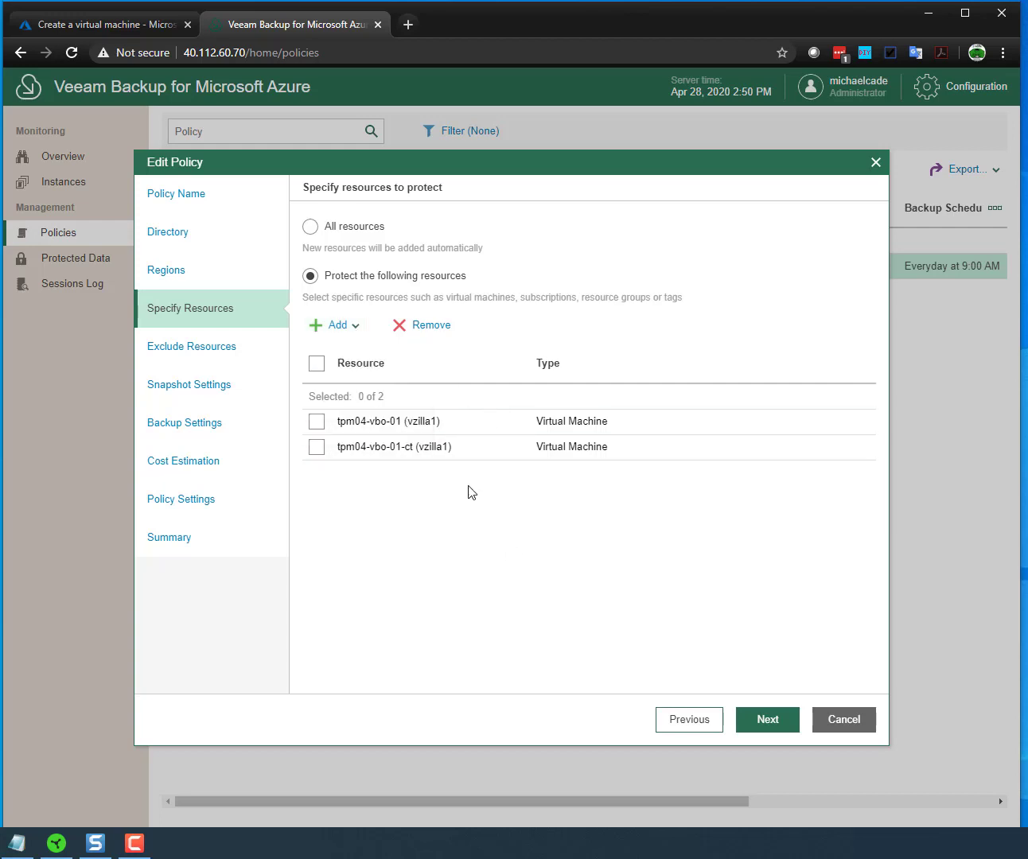
click(358, 331)
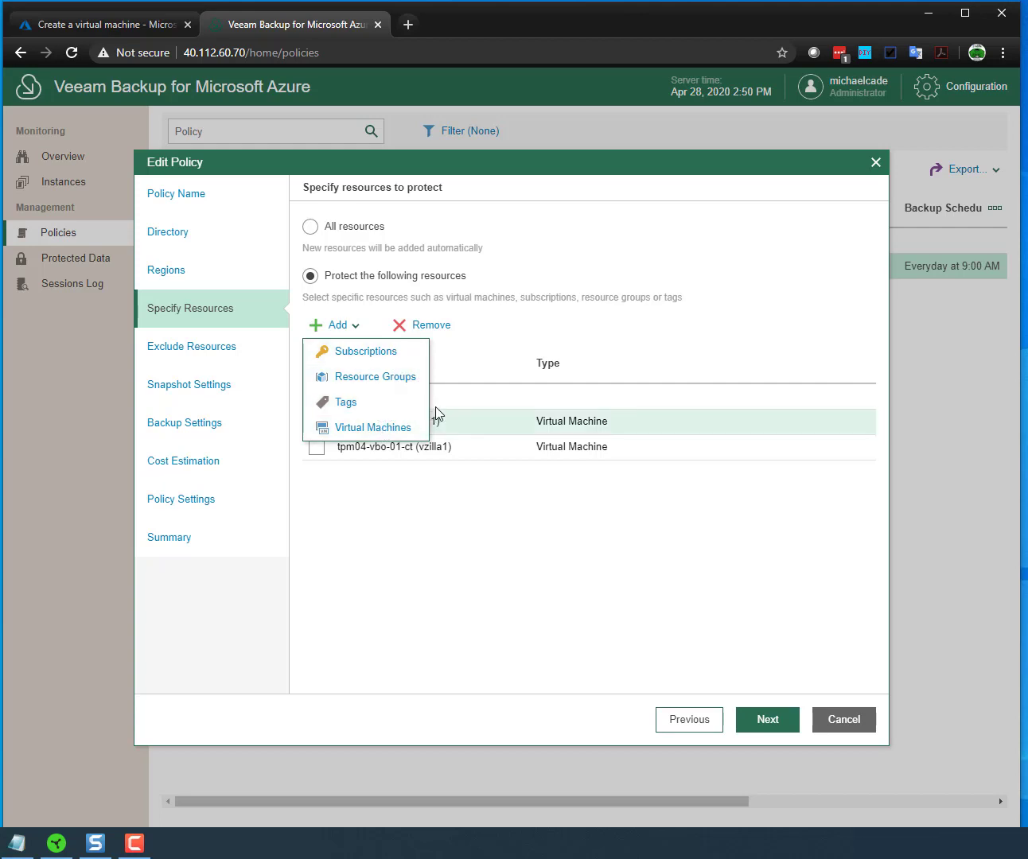
click(414, 365)
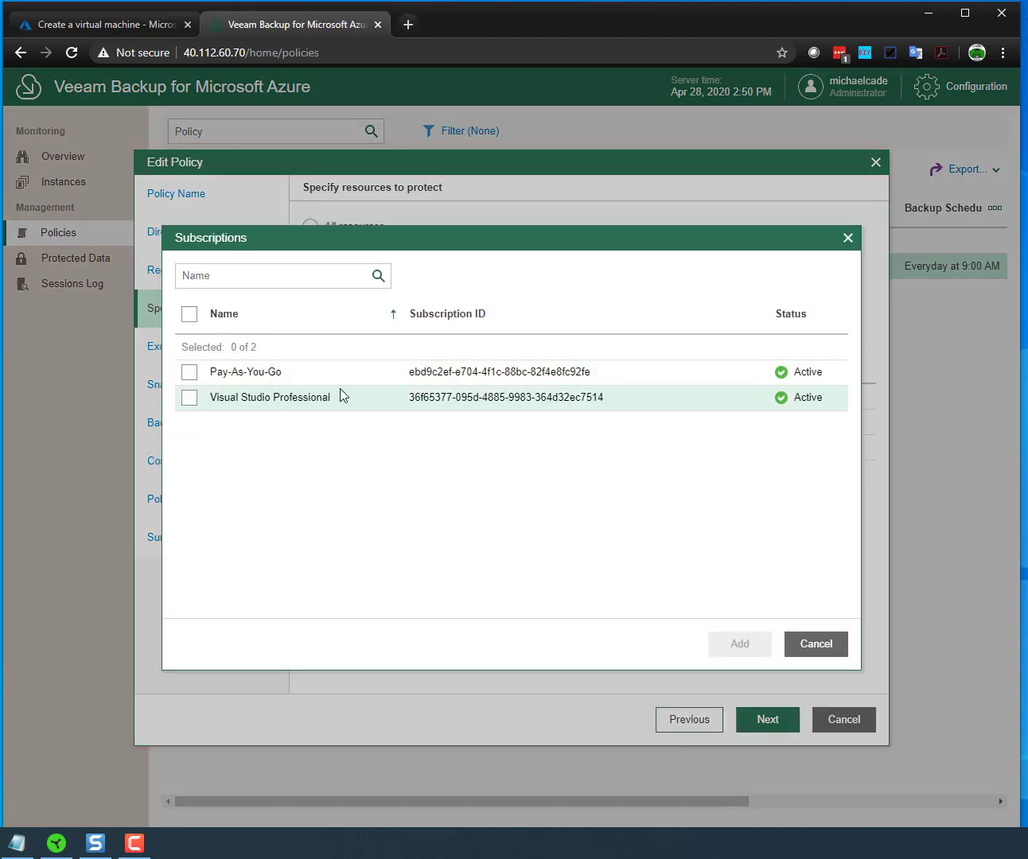
click(825, 654)
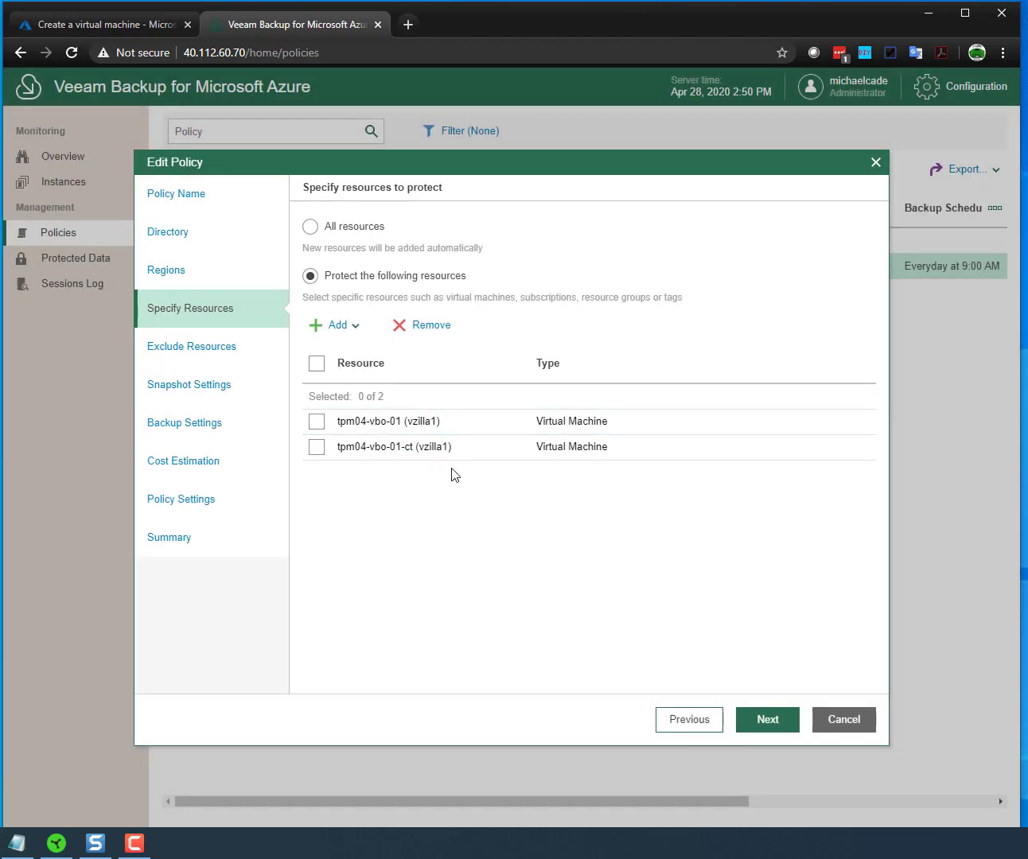
click(347, 325)
click(780, 723)
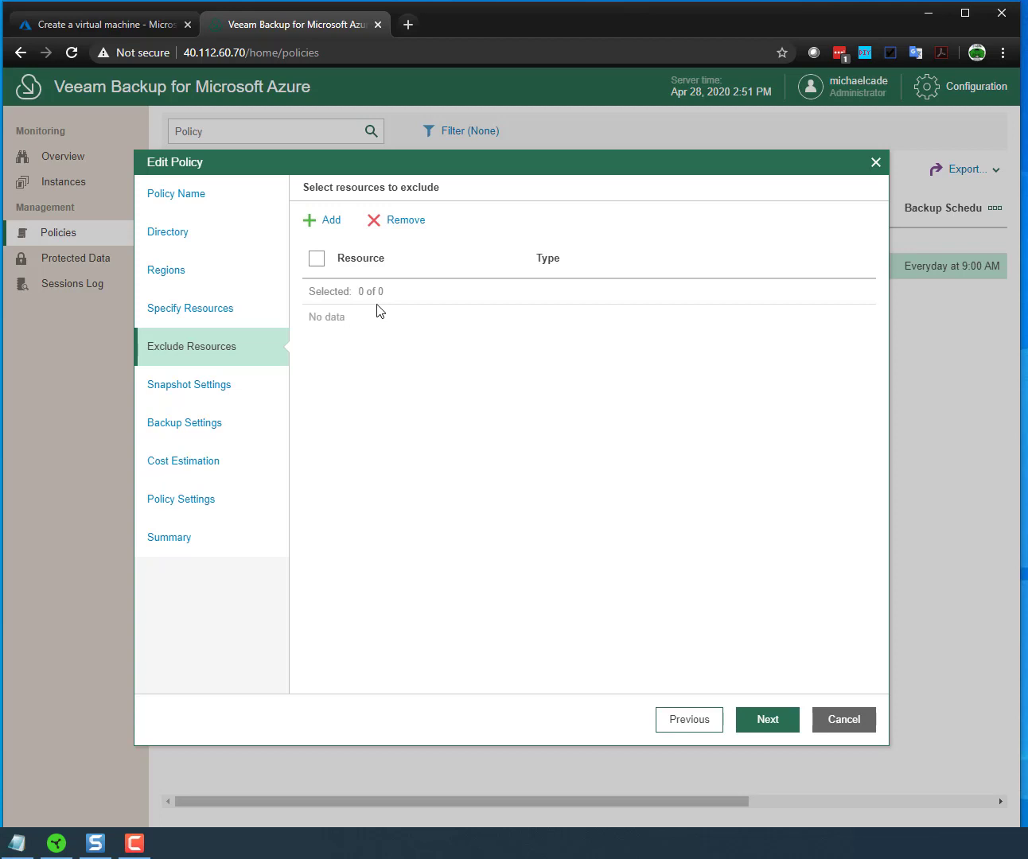
- Compare the snapshot and backup schedules, then check the $11.85 monthly cost estimate for two VMs
click(263, 397)
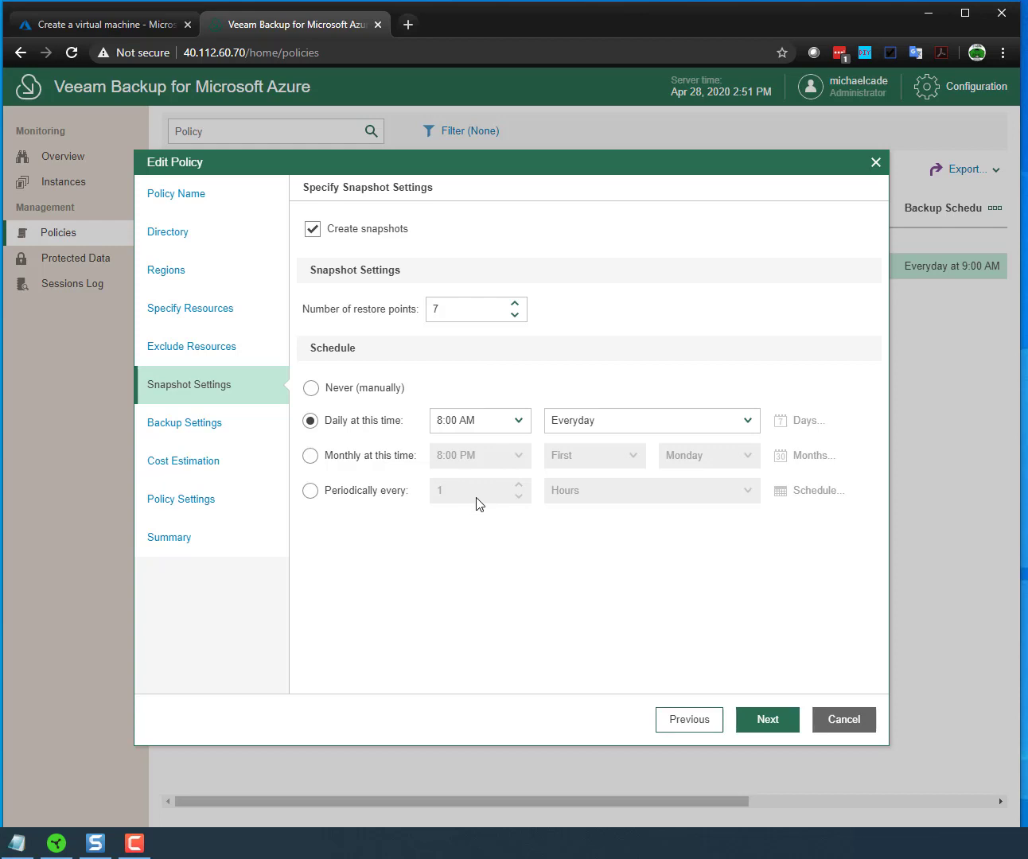
click(217, 421)
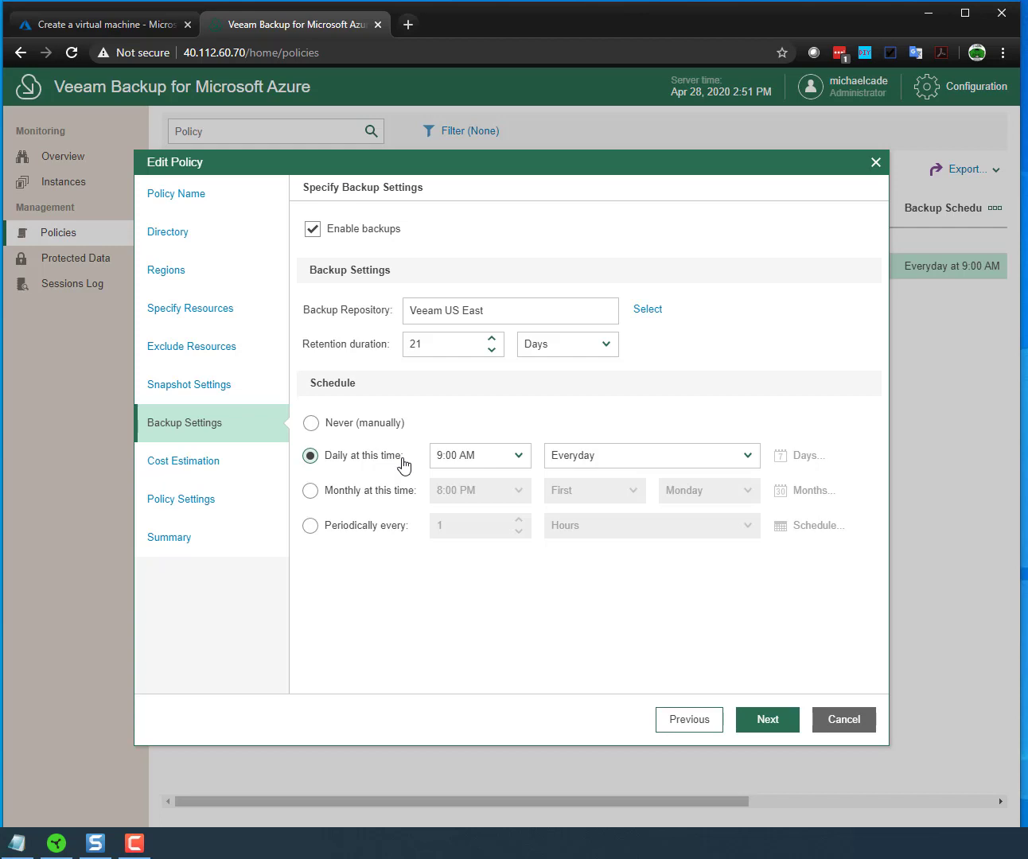
click(222, 398)
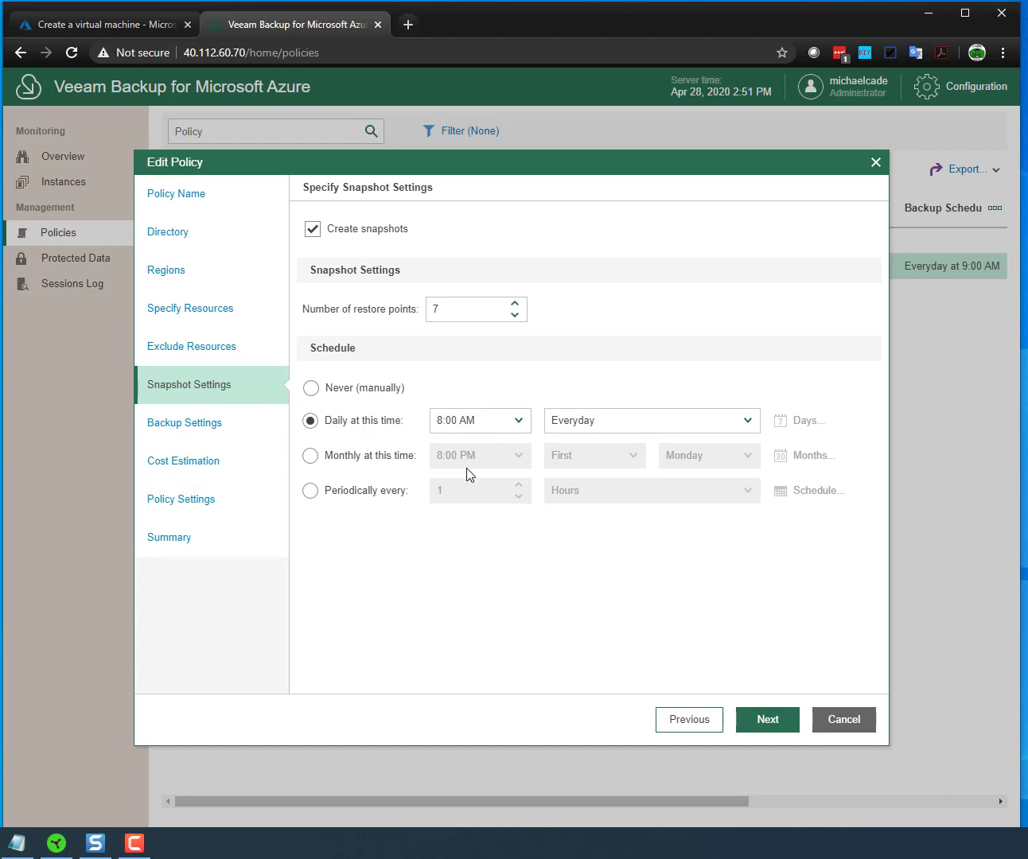
click(236, 430)
click(231, 386)
click(231, 430)
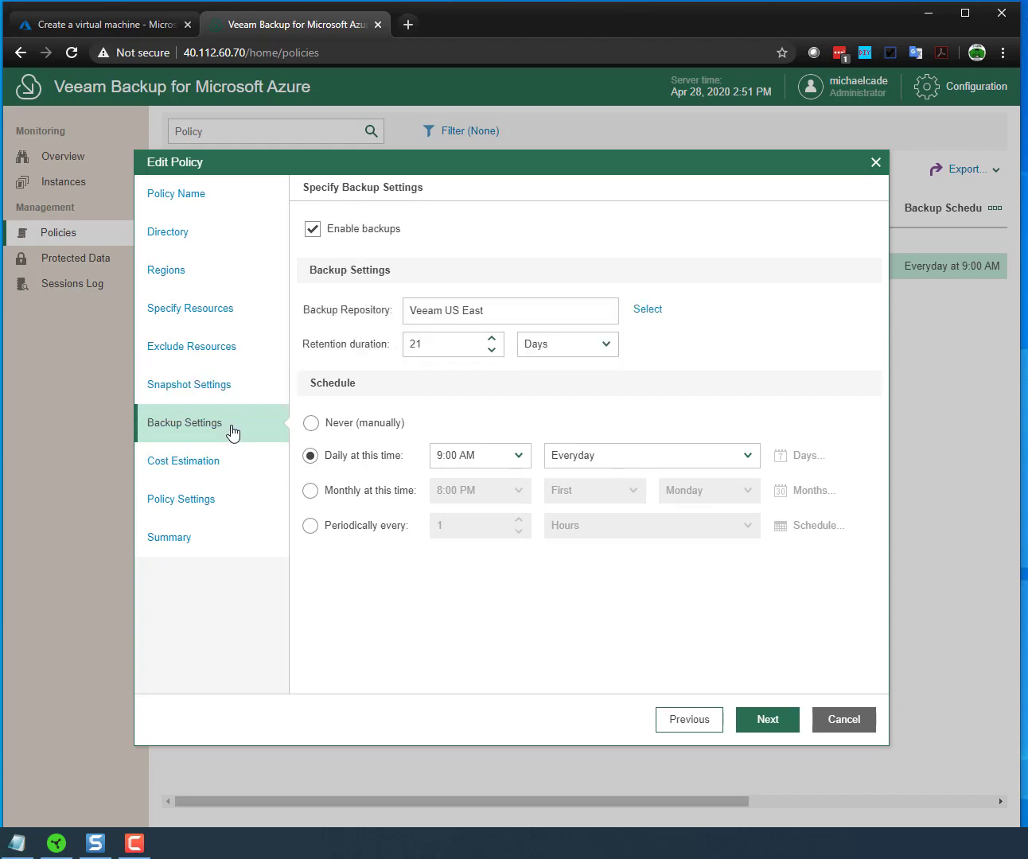
click(228, 469)
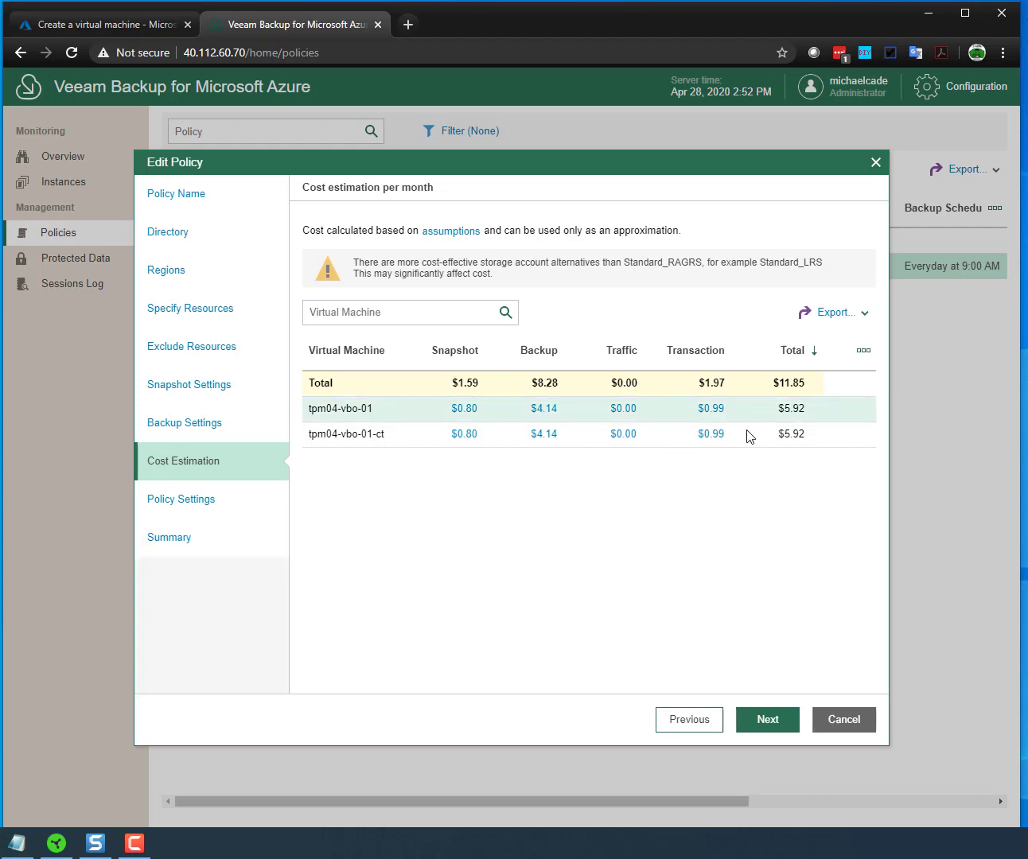
- Check the retry and notification settings and the policy summary, then cancel the editor unsaved
click(223, 507)
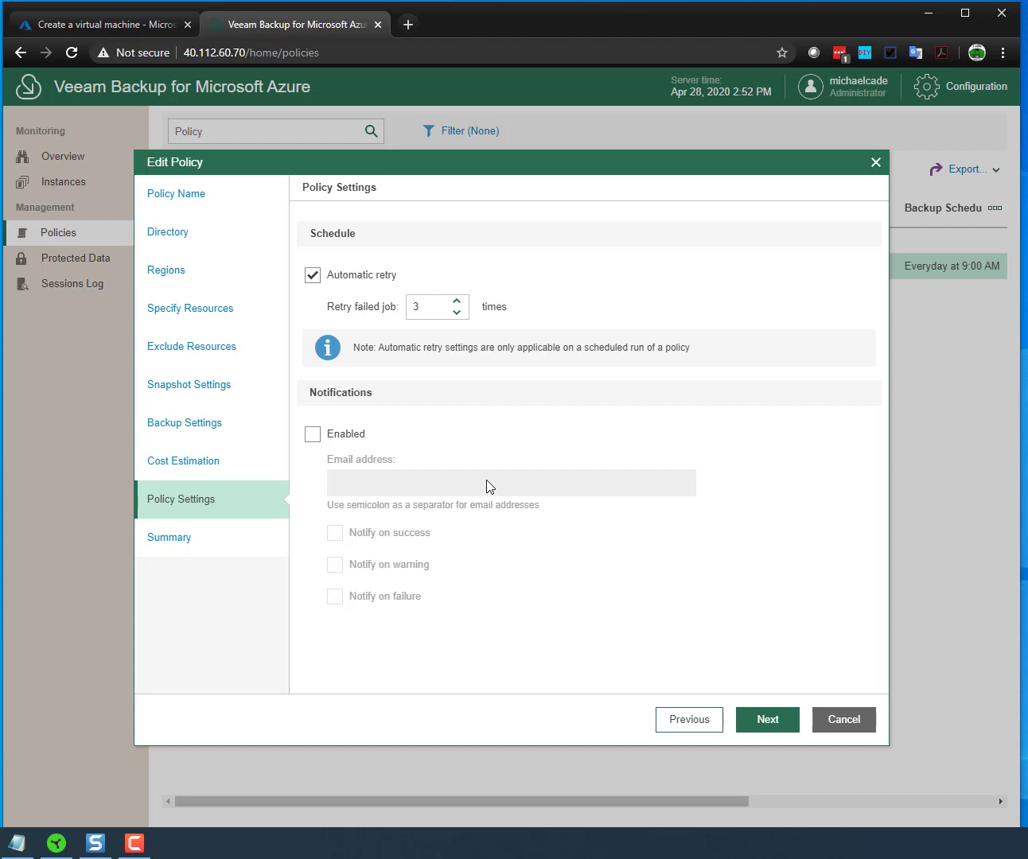
click(228, 550)
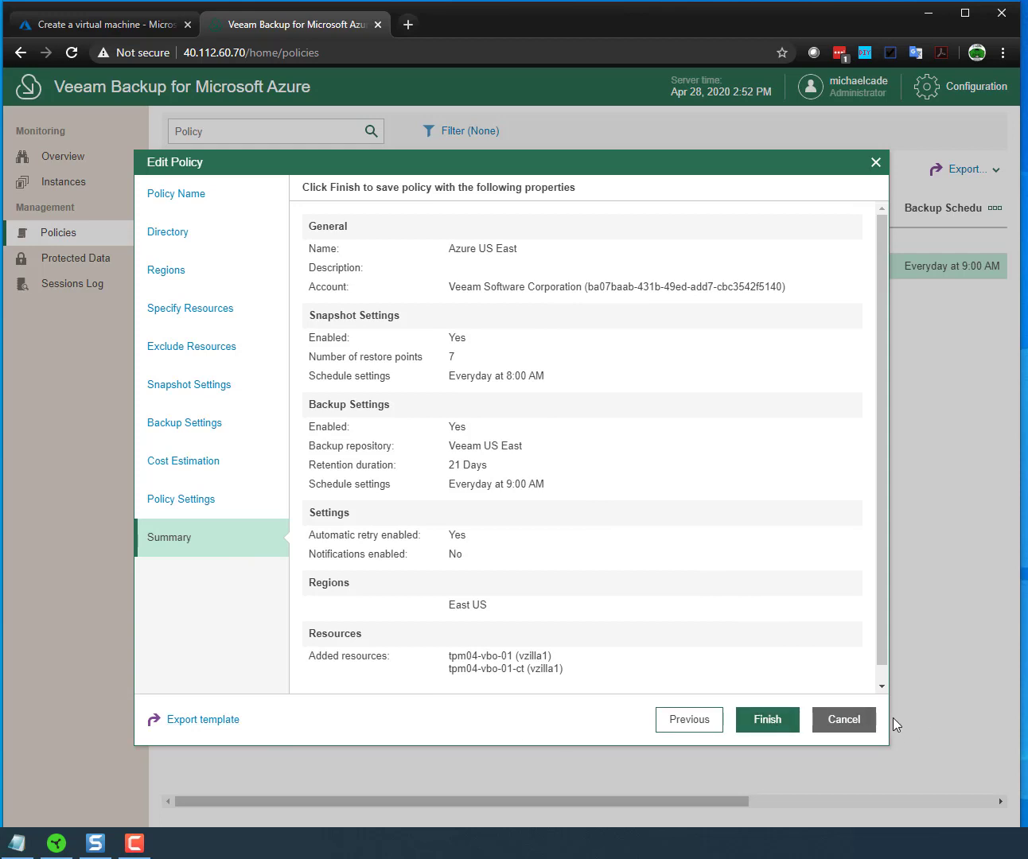
click(849, 720)
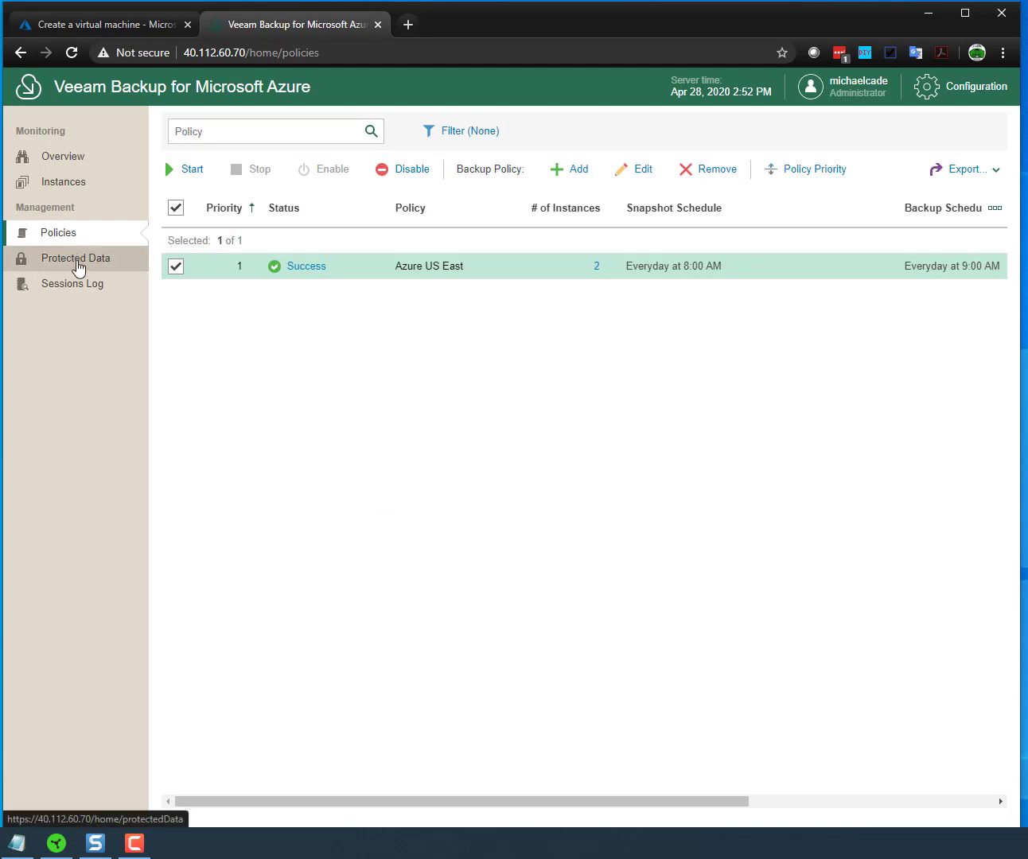
- List the two protected VMs and inspect the first VM's Snapshot and Veeam US East restore points
click(88, 270)
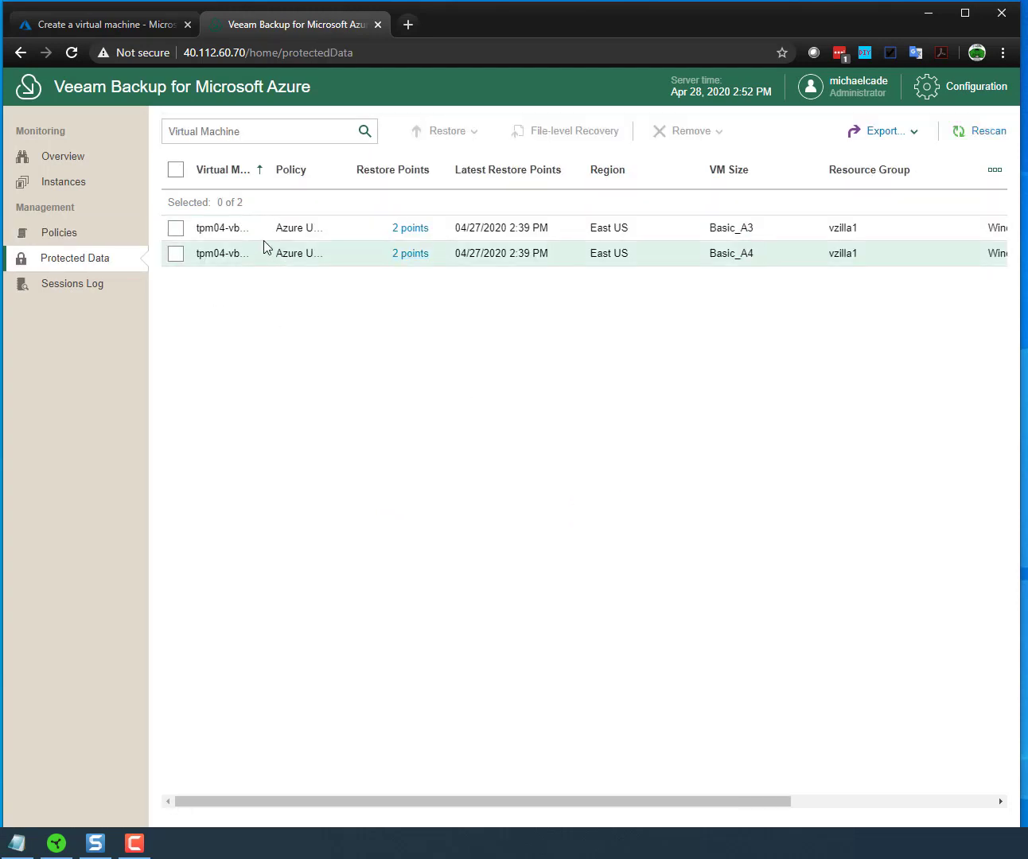
click(412, 230)
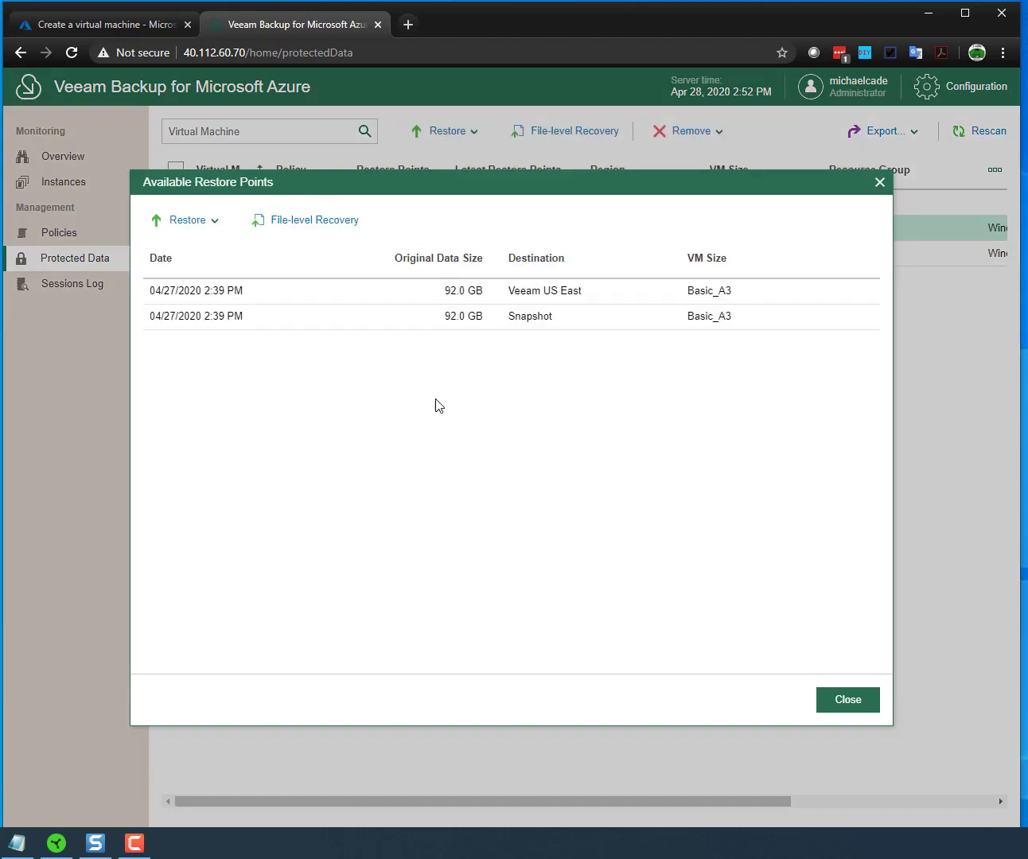
click(560, 318)
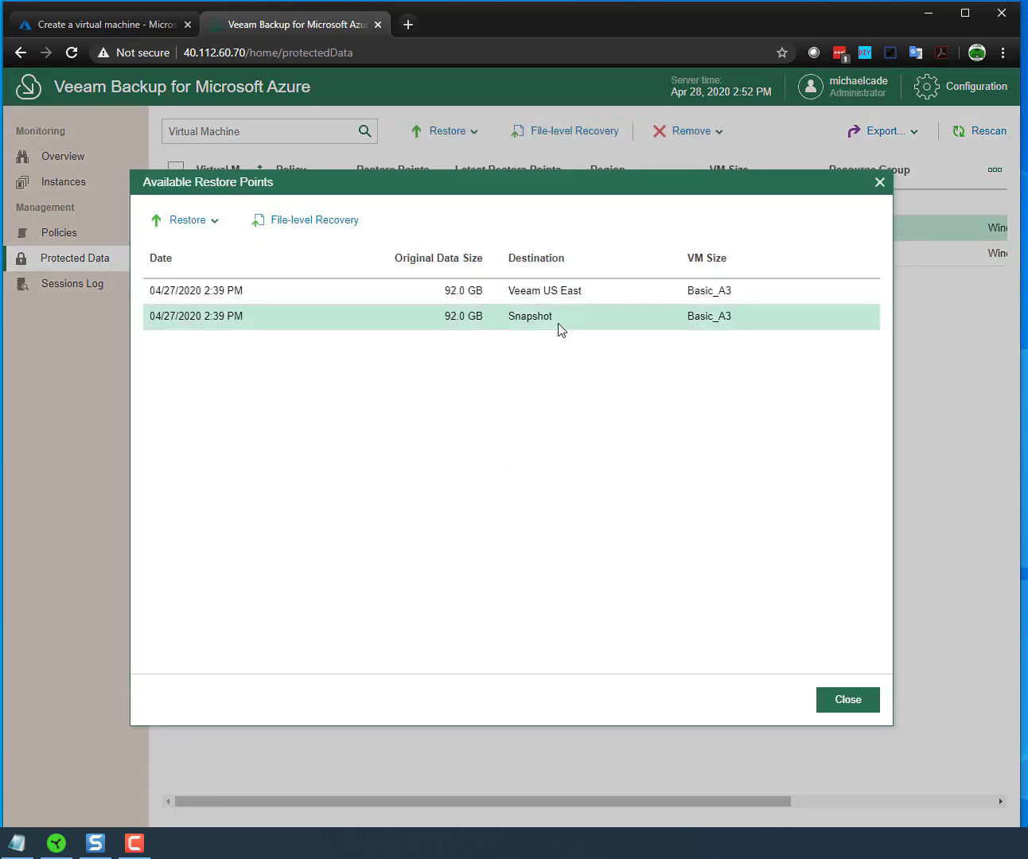
click(598, 291)
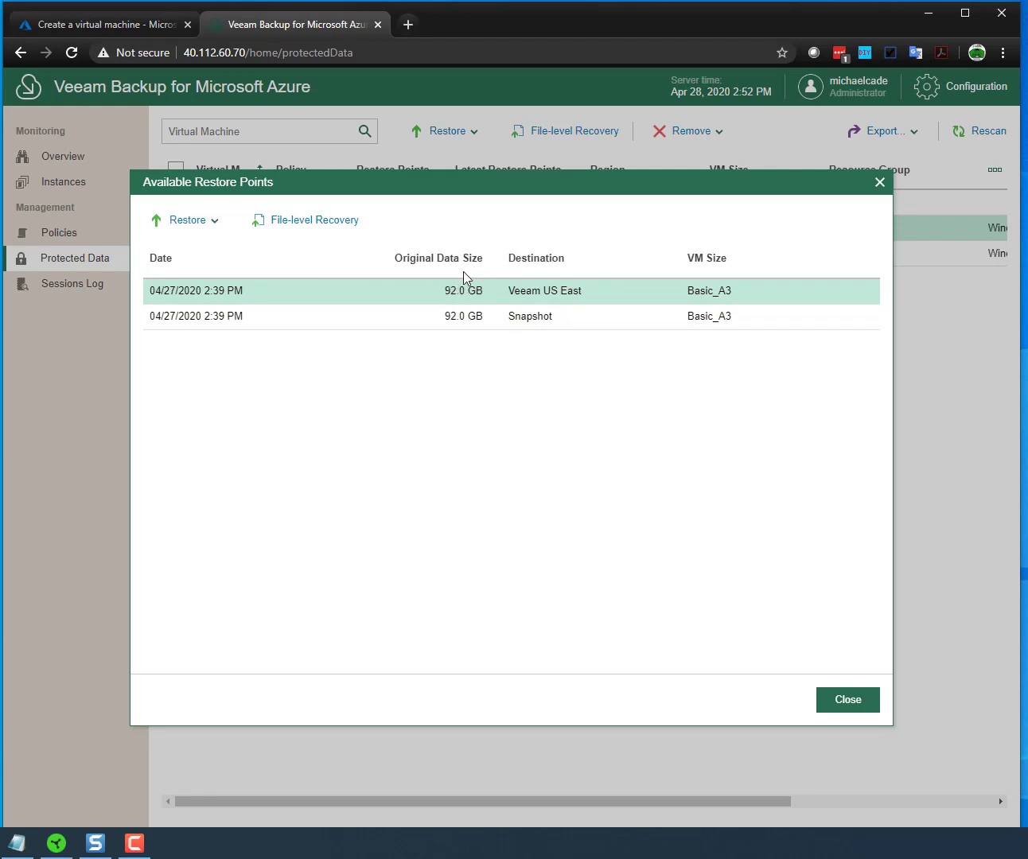
click(846, 692)
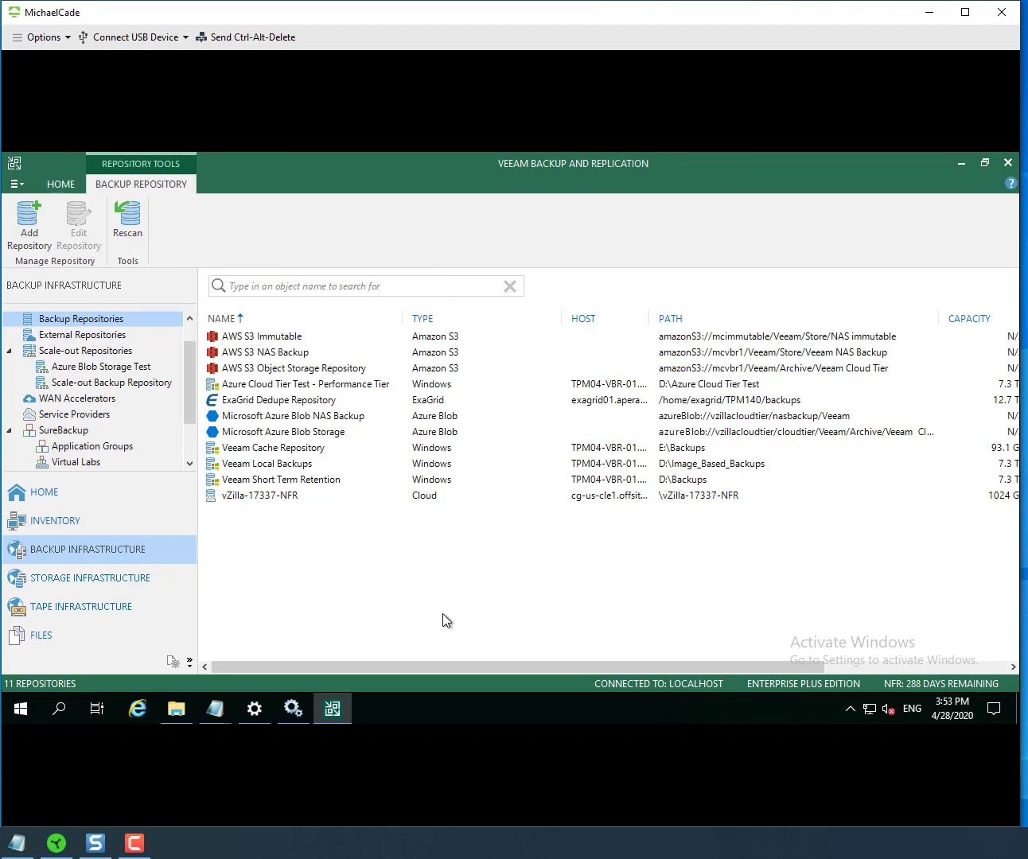
- Show the External Repositories list, then start adding an external repository and cancel
click(87, 337)
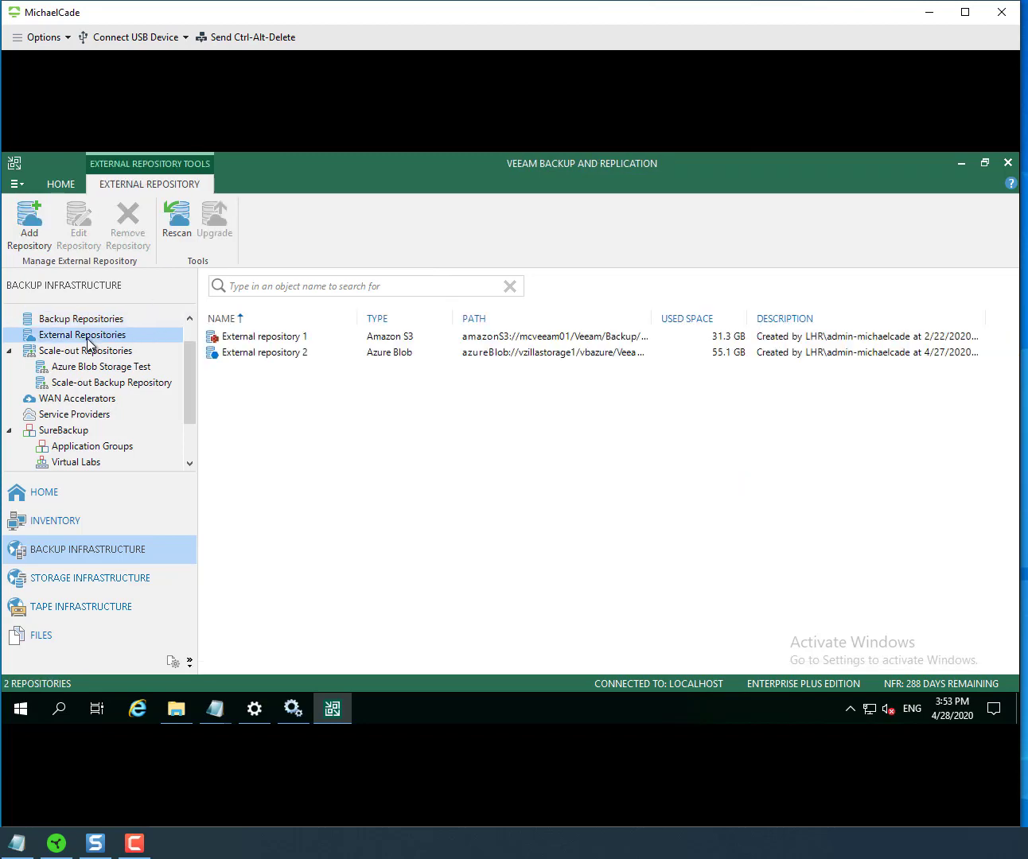
right_click(301, 402)
click(371, 413)
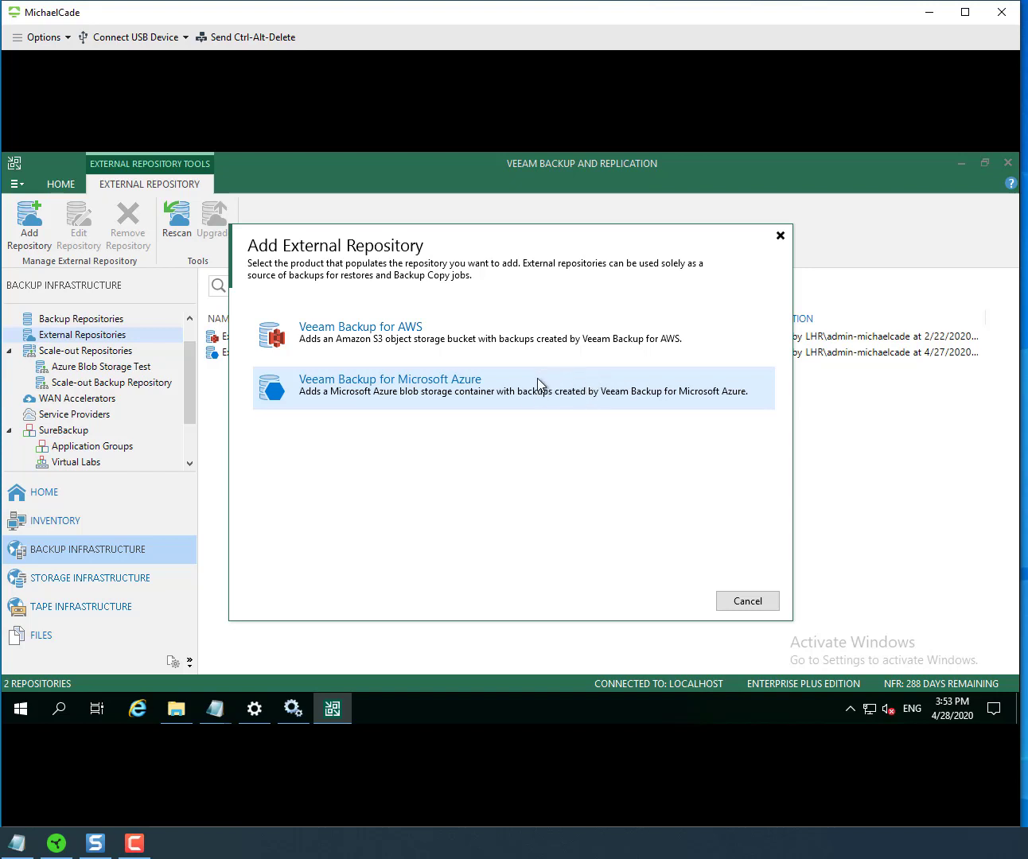
click(739, 599)
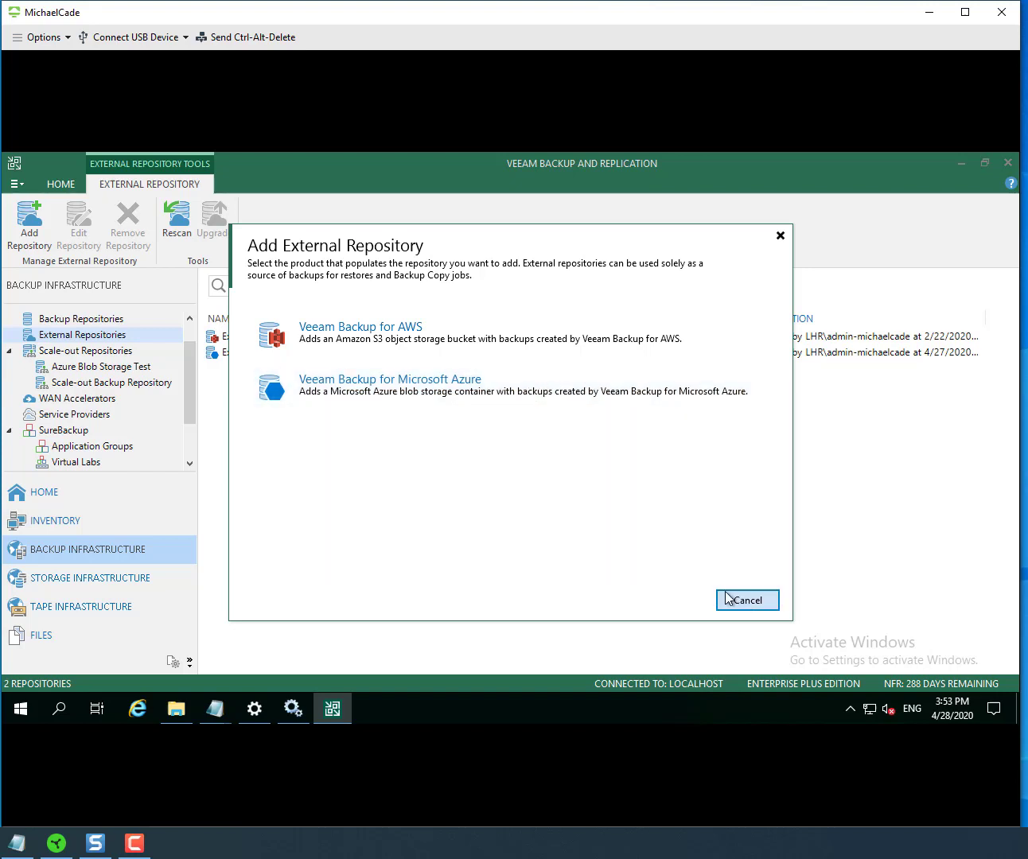
- Open External repository 2's properties and step past its Name and Account pages
right_click(264, 357)
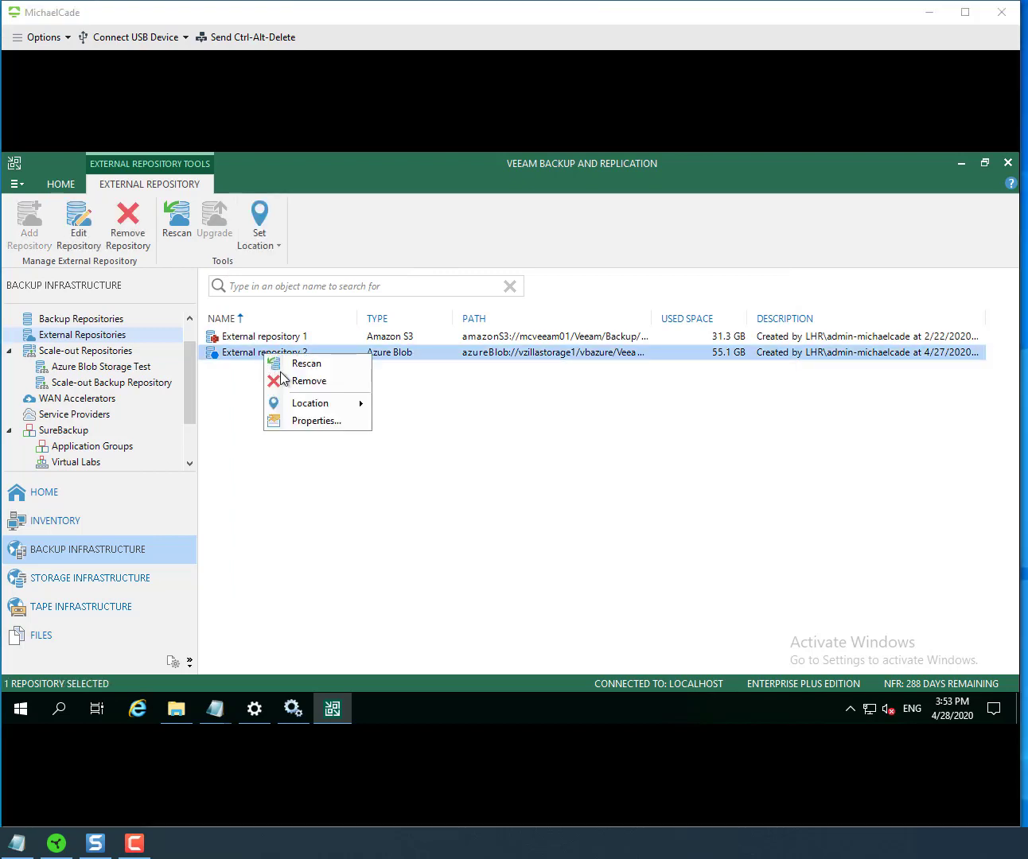
click(326, 422)
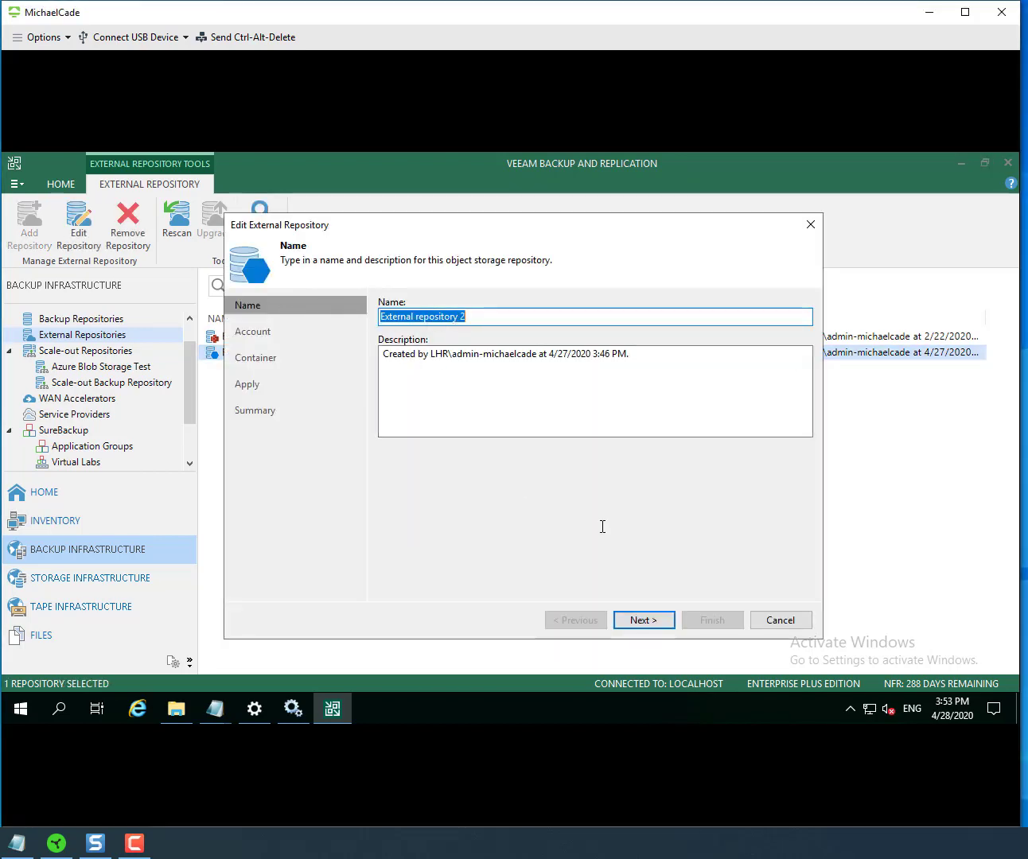
click(653, 620)
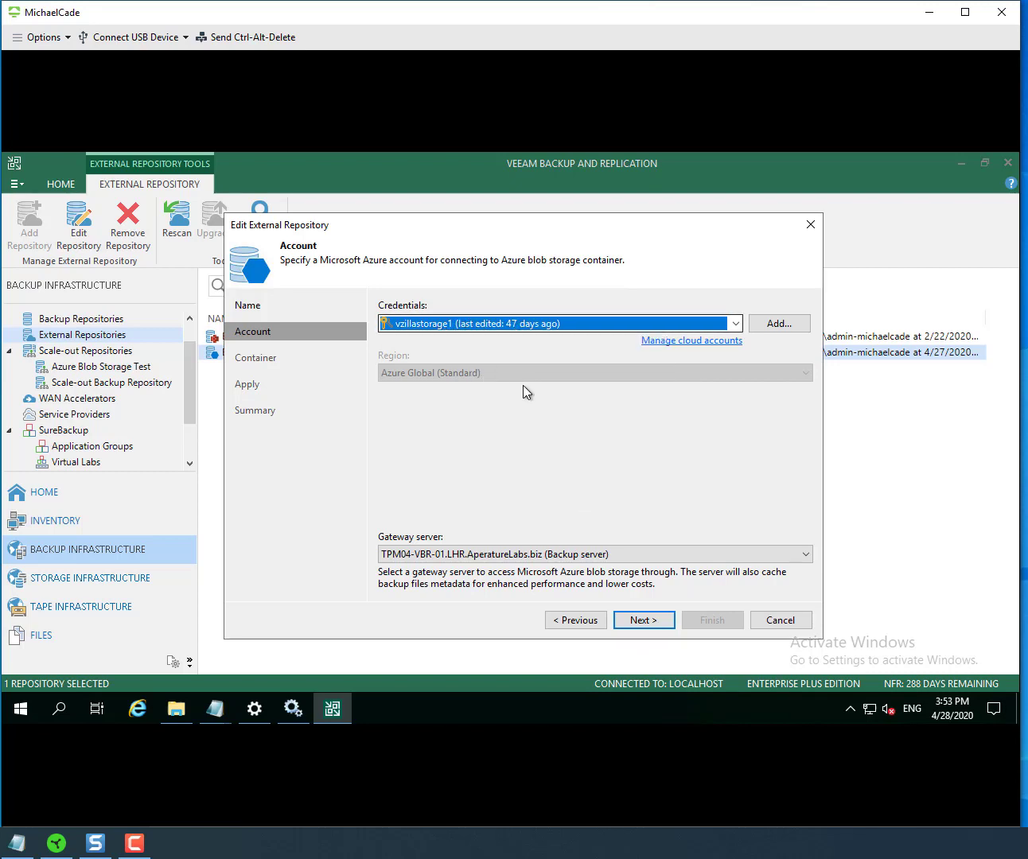
click(644, 621)
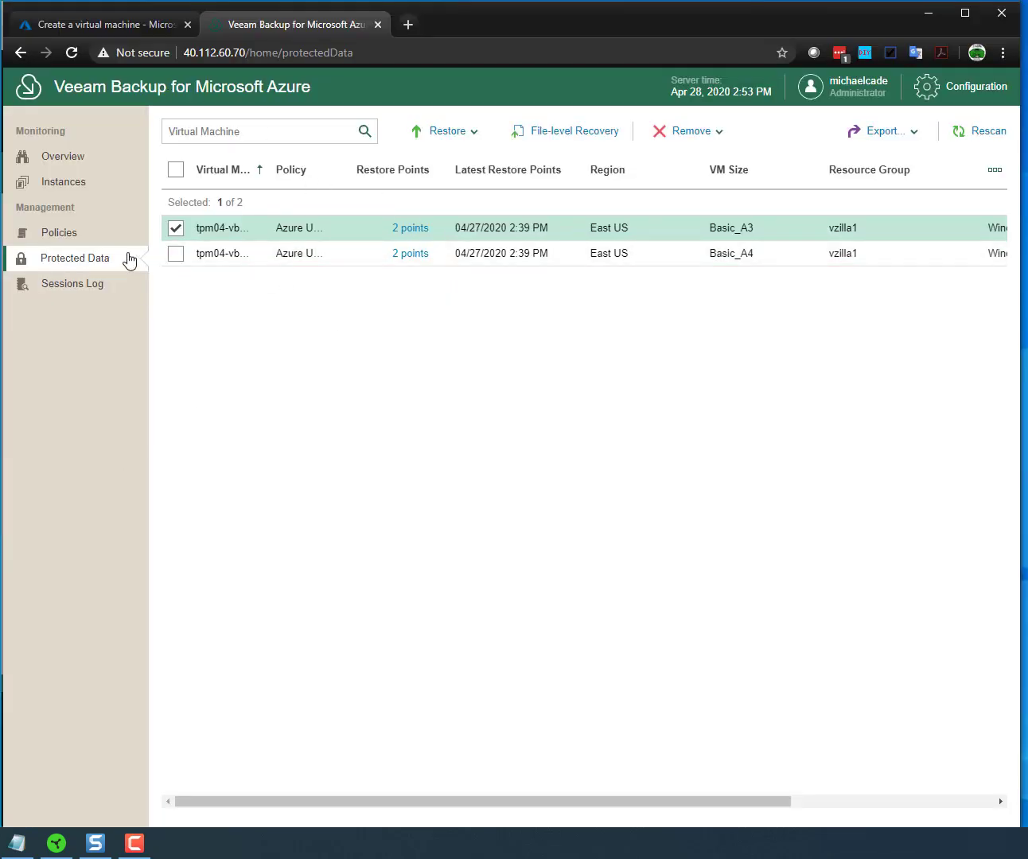
- Open the Veeam US East repository's details in Azure configuration and note its container vbazure
click(963, 86)
click(71, 258)
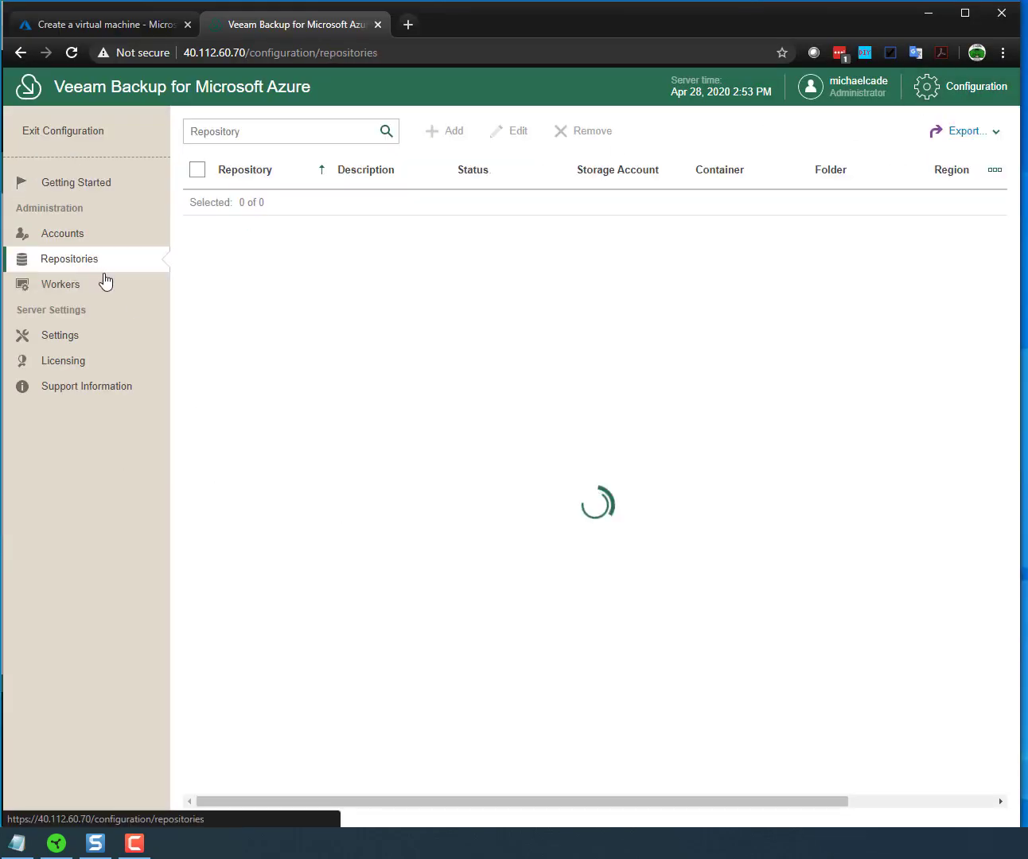
click(300, 231)
click(513, 130)
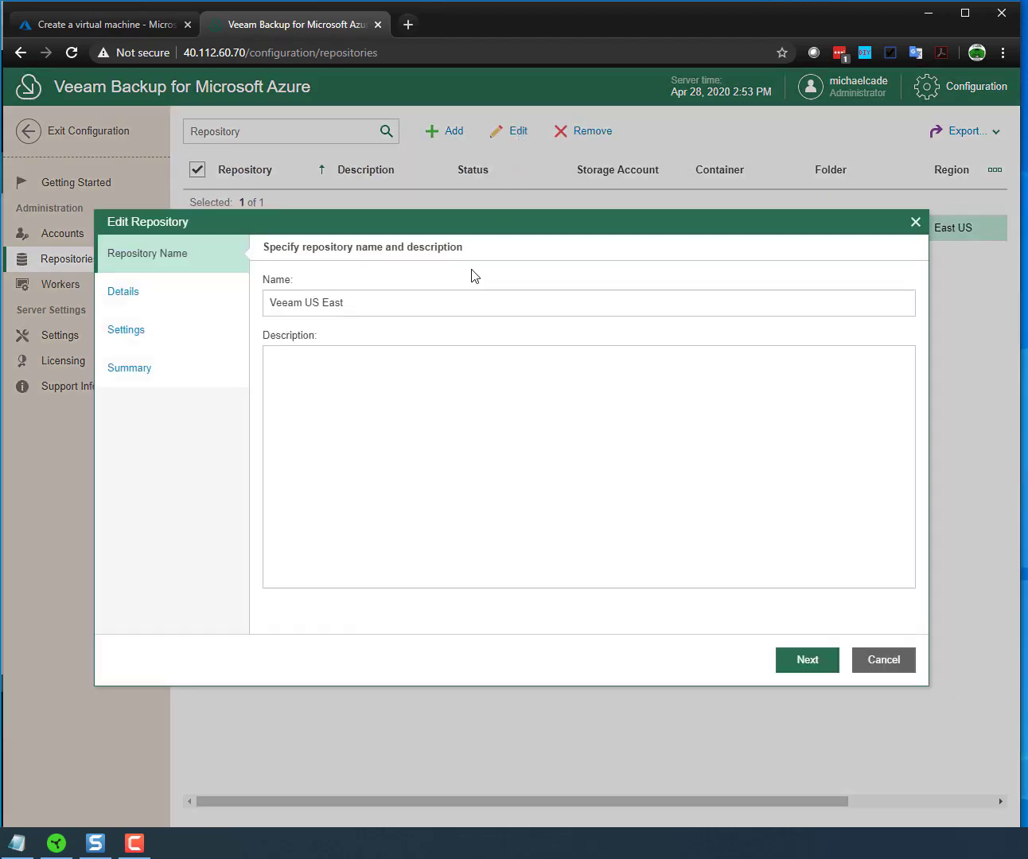
click(124, 294)
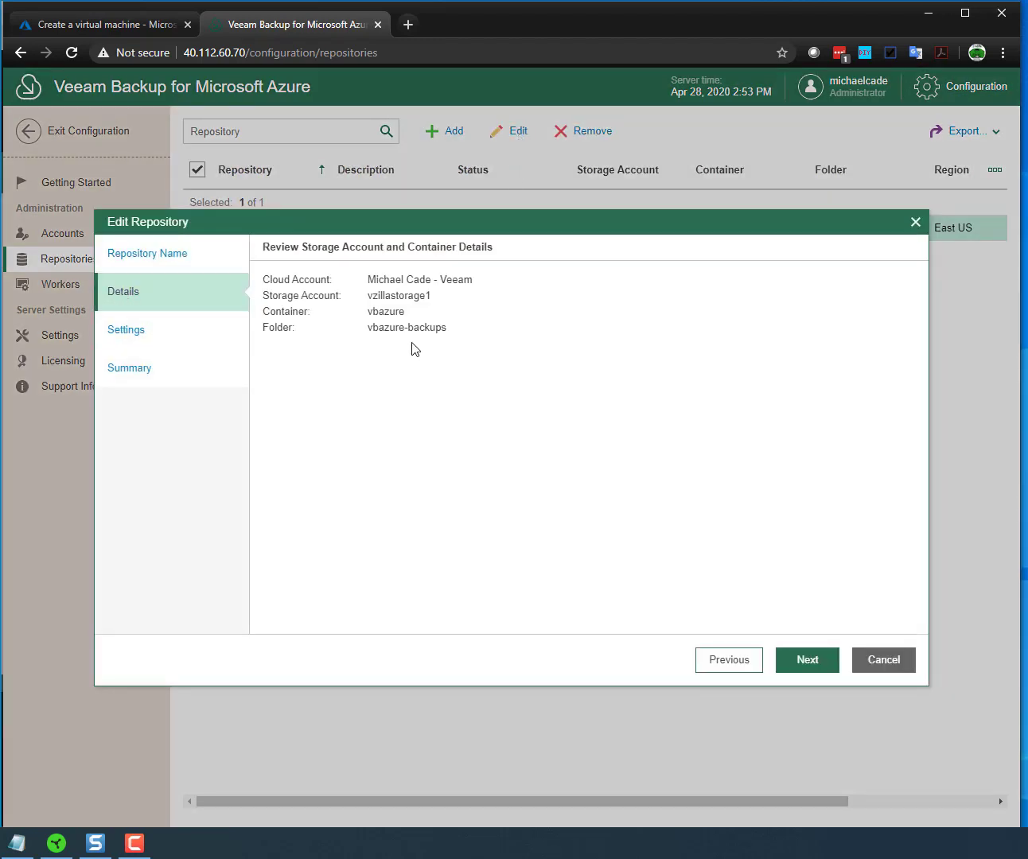
double_click(386, 312)
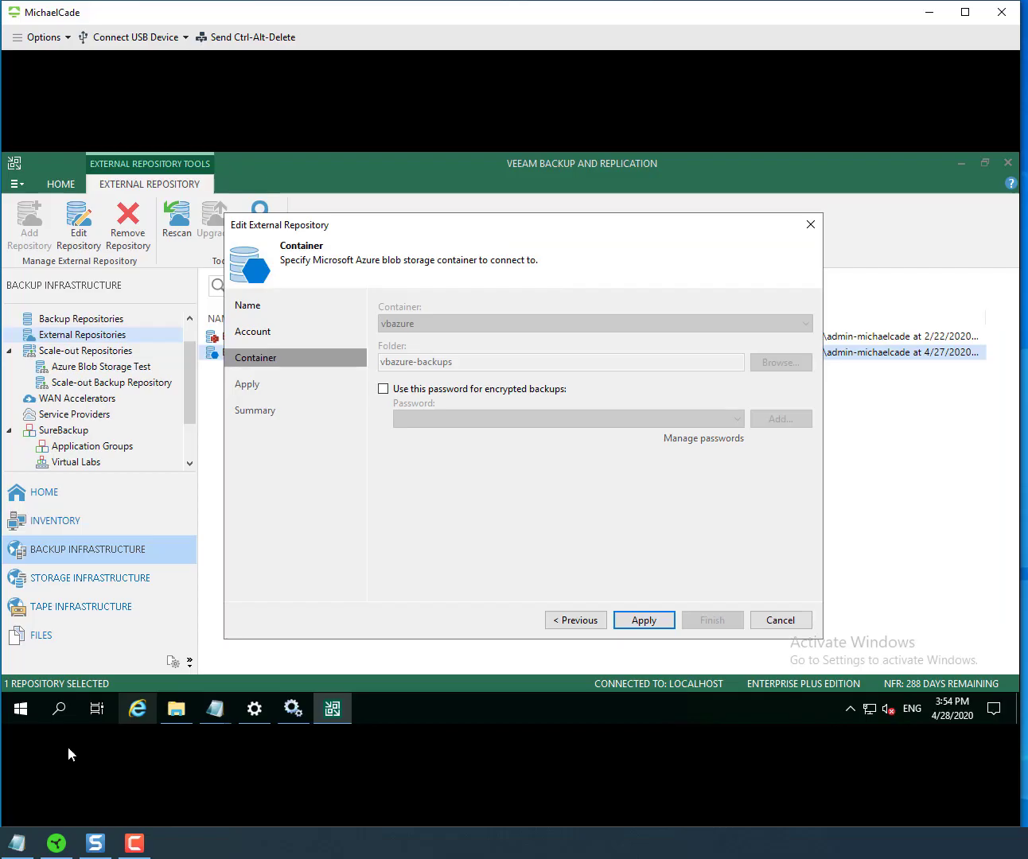
click(16, 843)
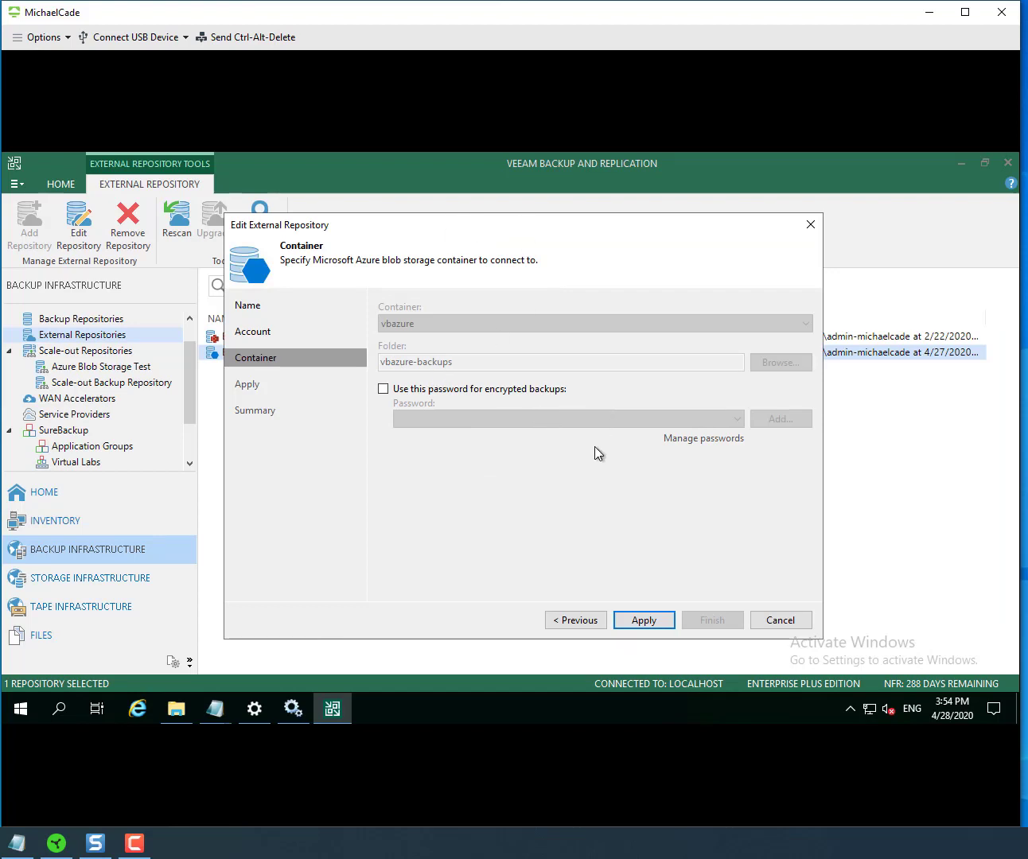
- Apply the container settings and finish saving External repository 2's changes
click(642, 620)
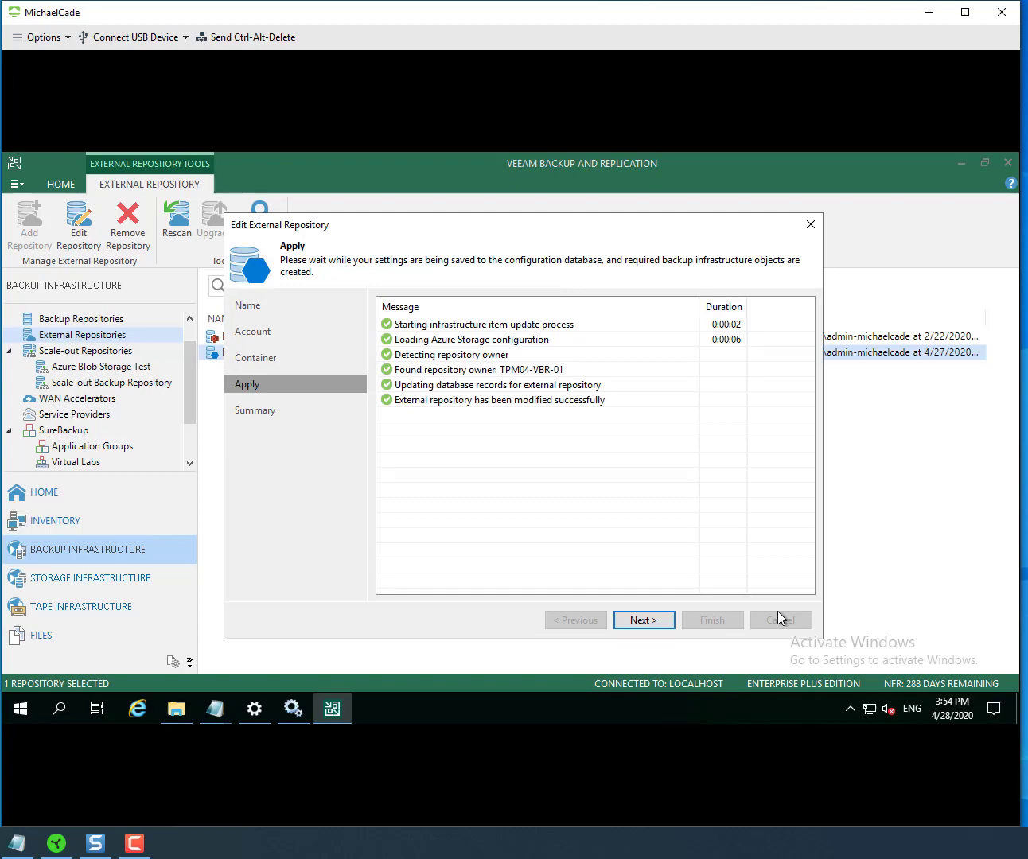
click(657, 627)
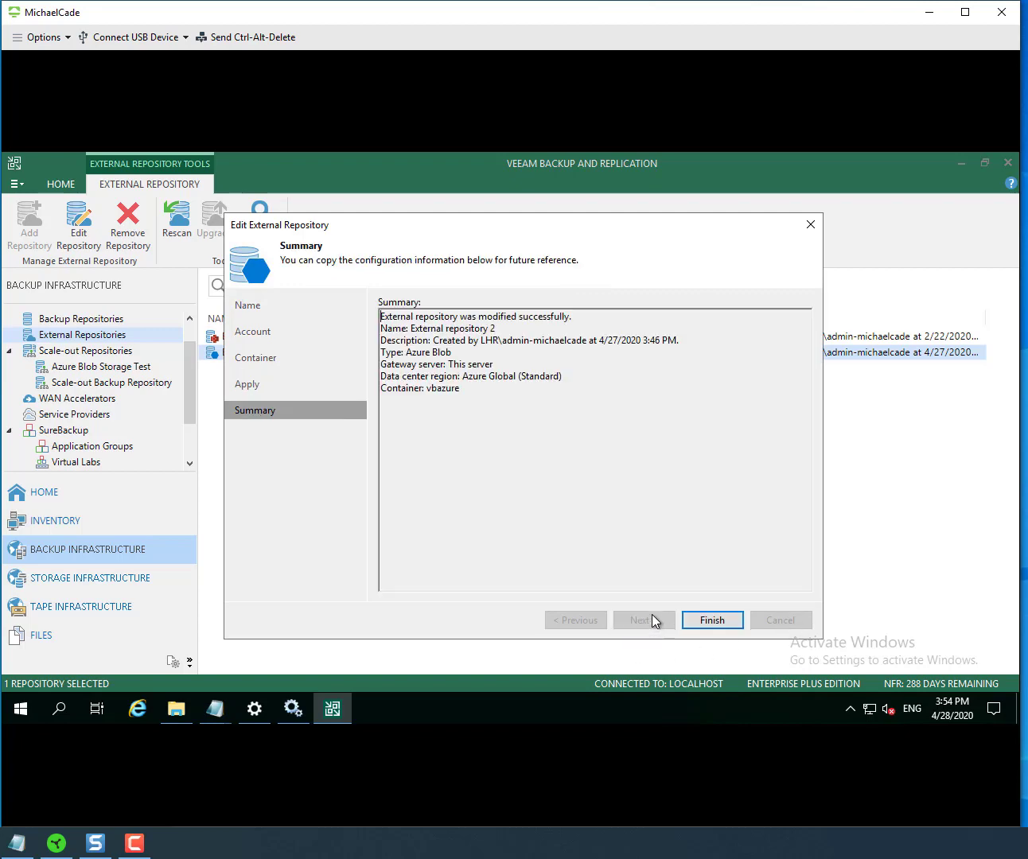
click(709, 619)
- Go to the Home view and list the backups stored in External Repository
click(116, 497)
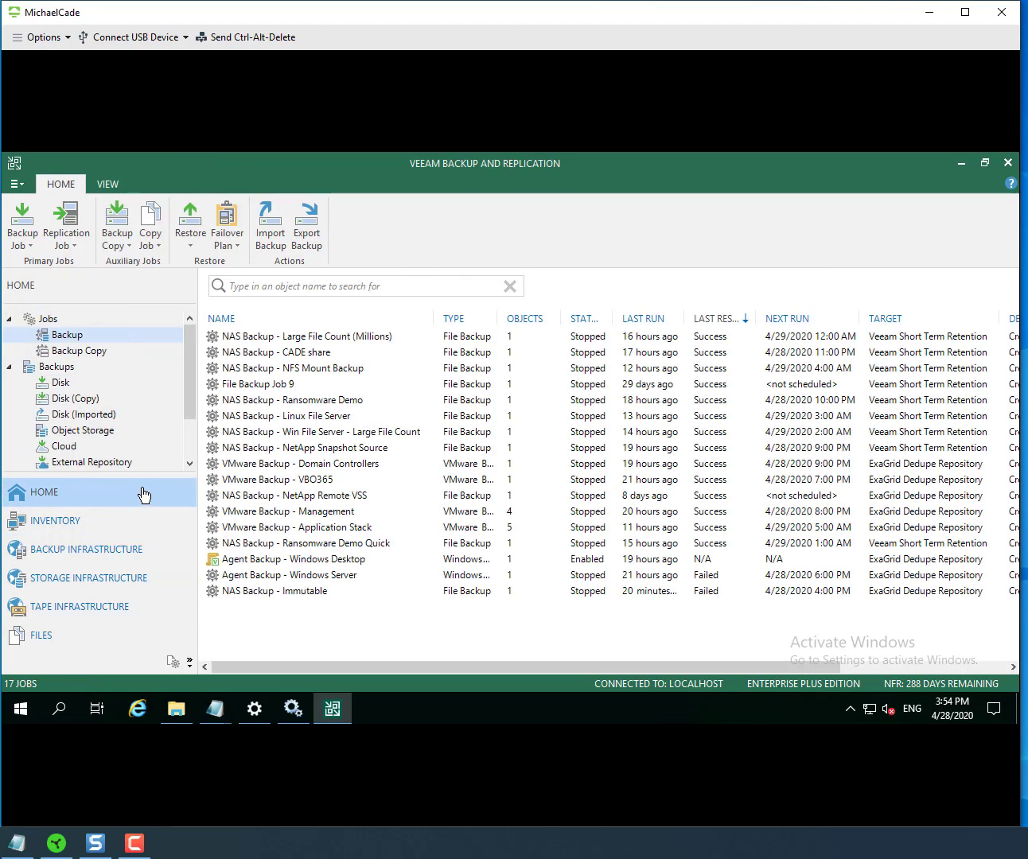
scroll(193, 383, down, 2)
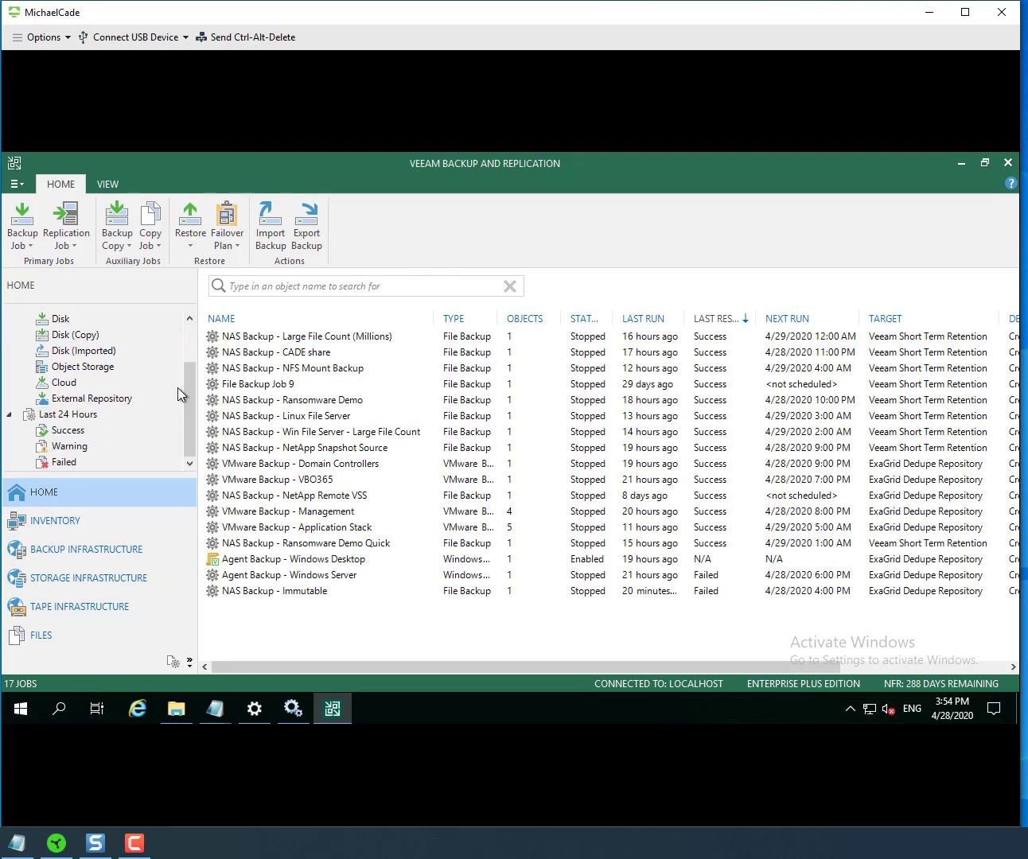
scroll(195, 394, up, 2)
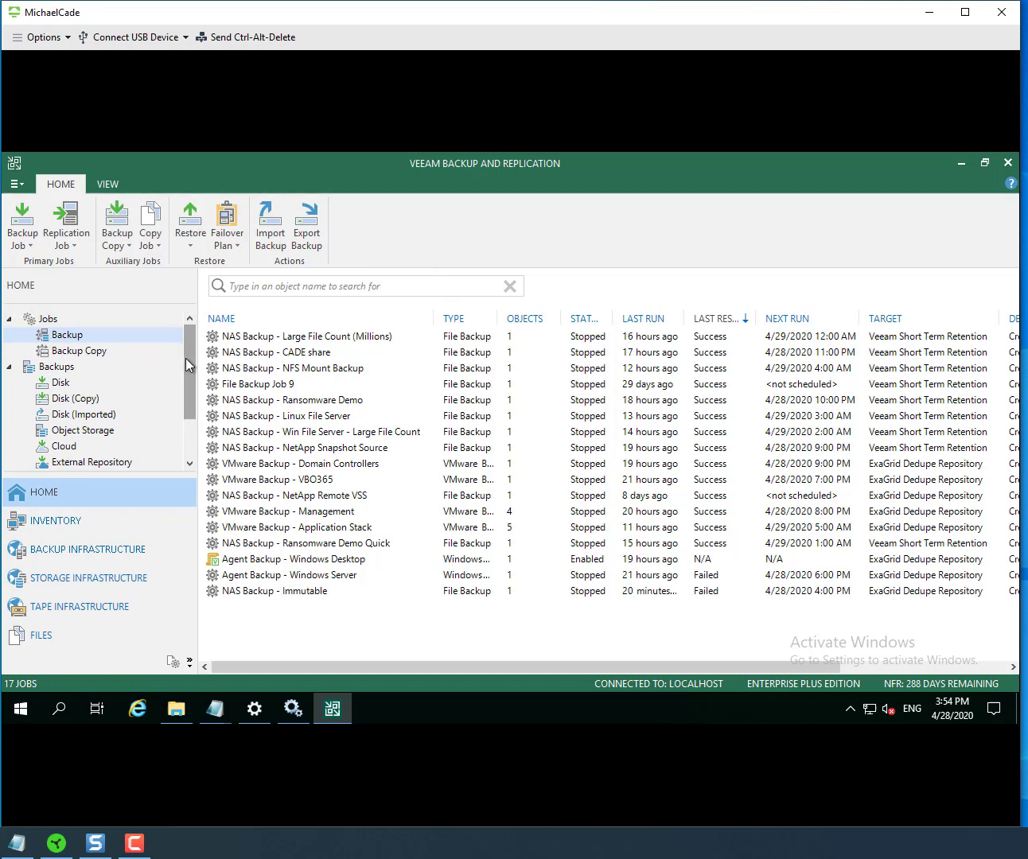
scroll(189, 403, down, 2)
click(86, 398)
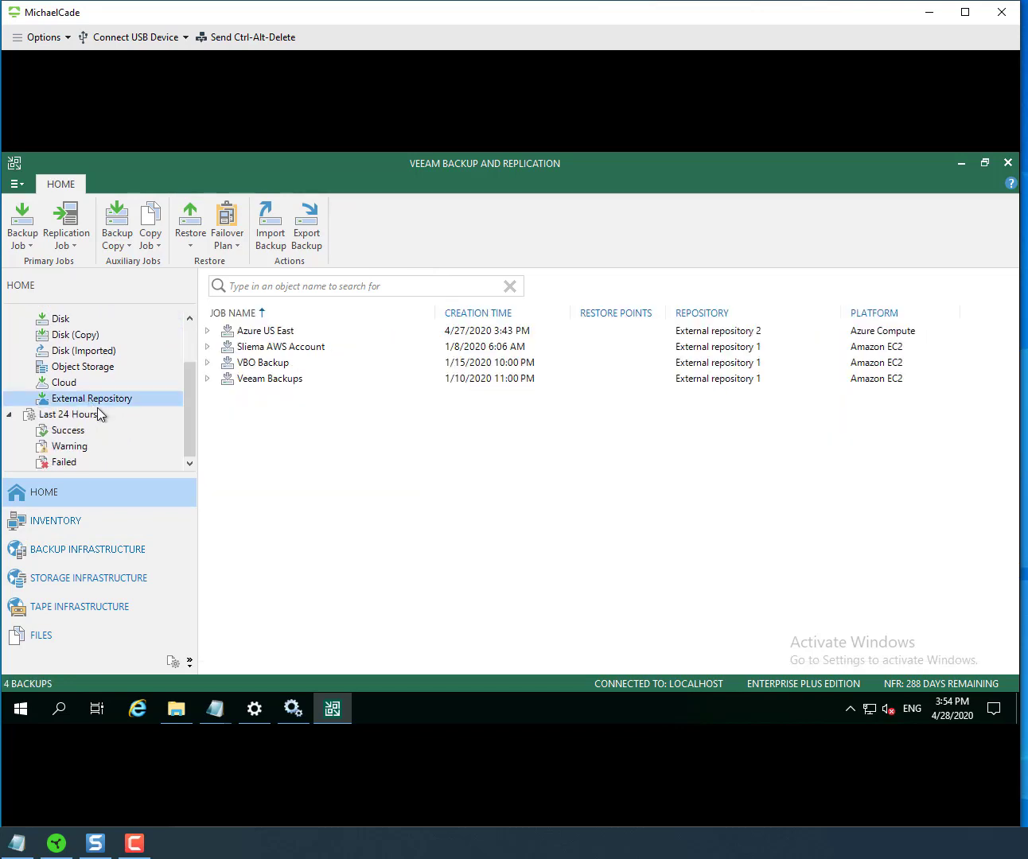
- Expand Azure US East and bring up restore options for the tpm04-vbo-01-ct backup
click(238, 331)
click(207, 331)
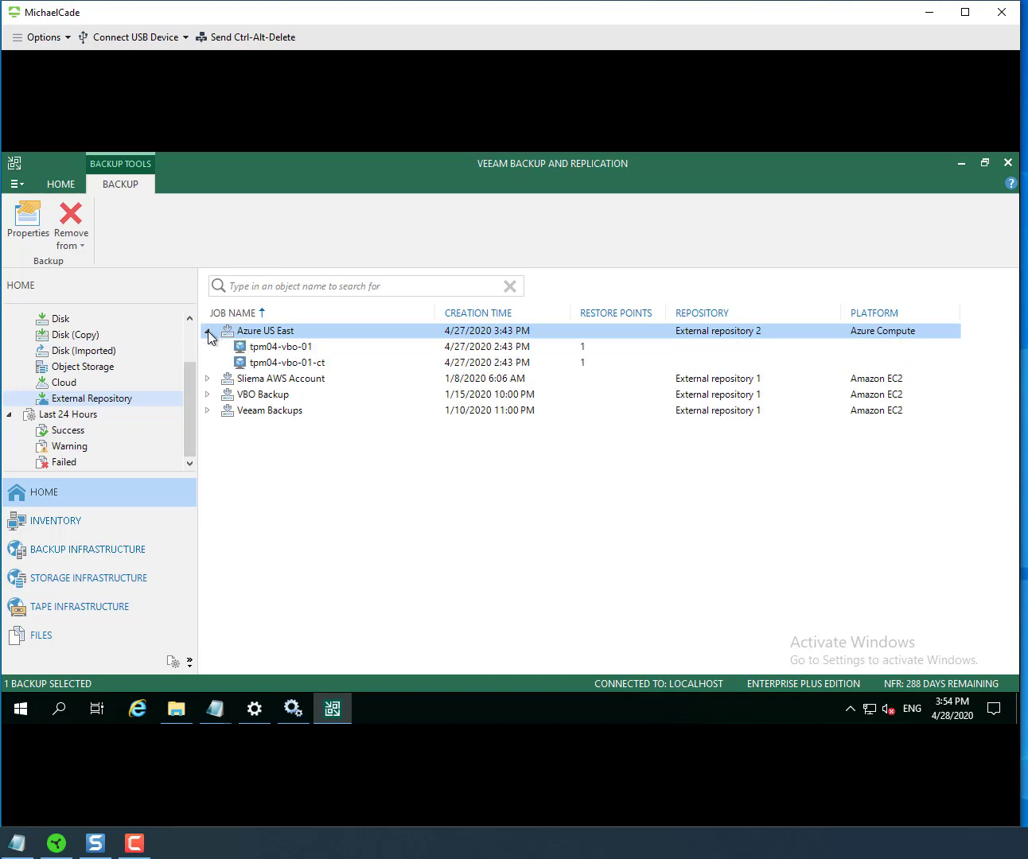
click(311, 352)
click(326, 366)
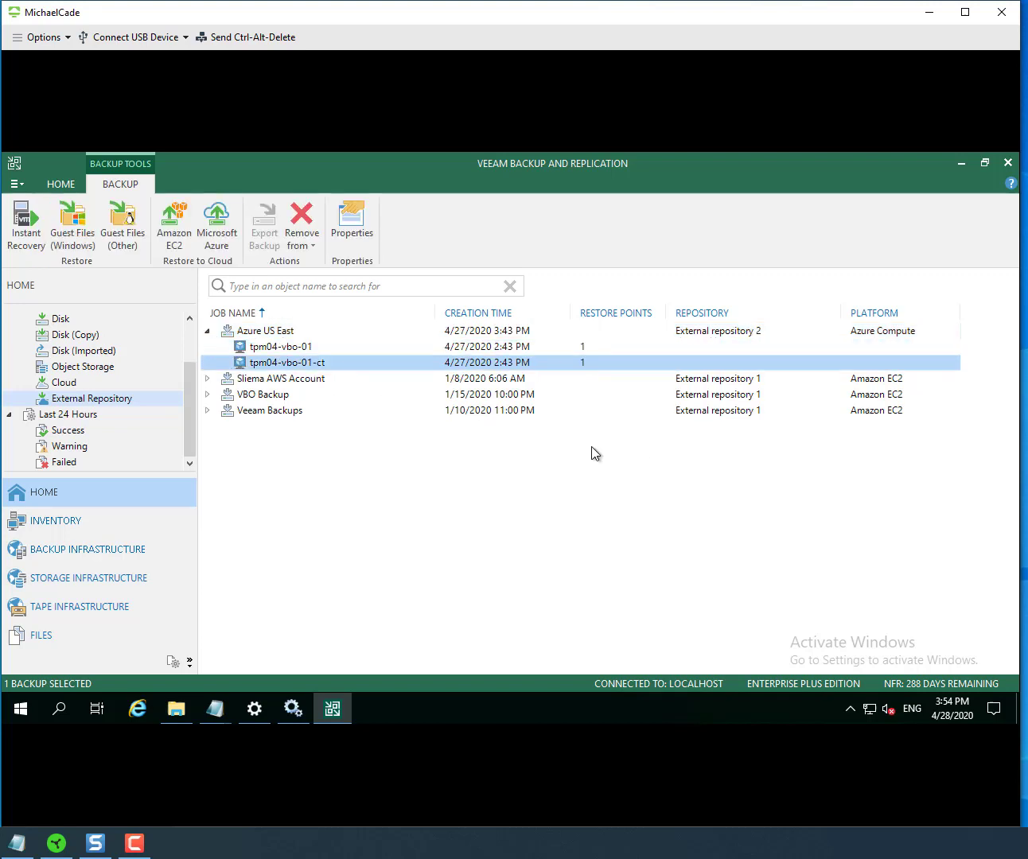
right_click(296, 366)
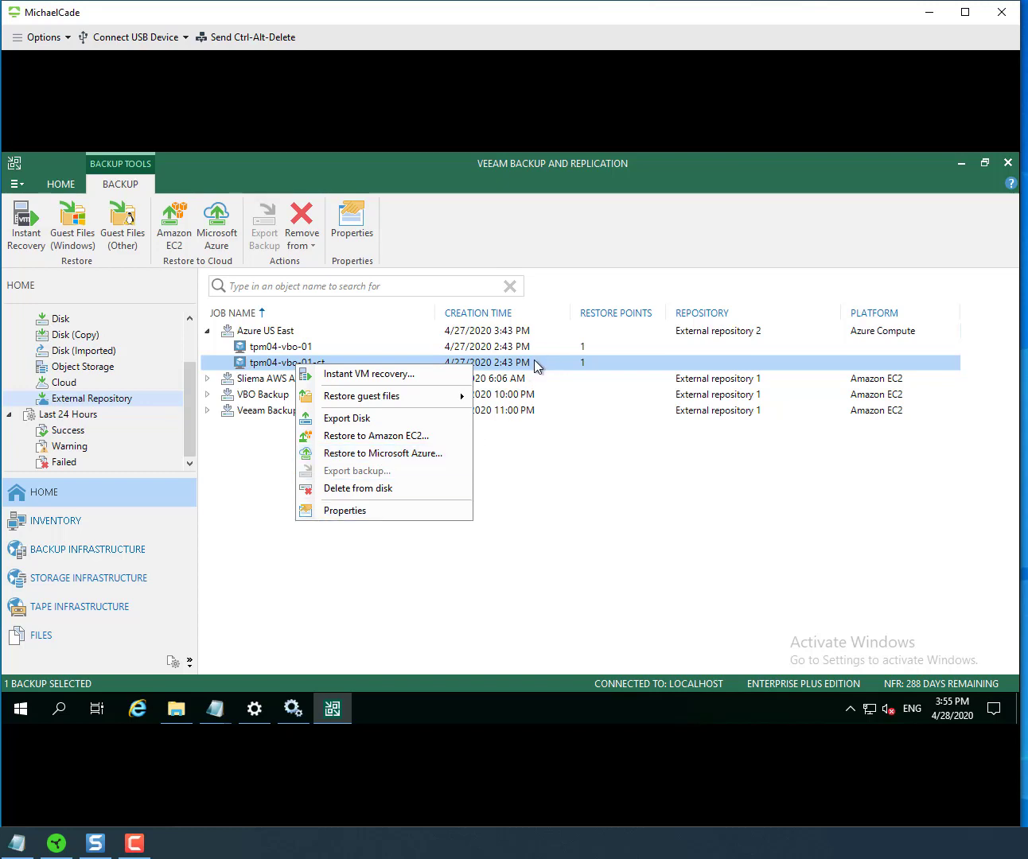
- Reopen tpm04-vbo-01-ct's restore menu to view the Windows and Linux guest-file choices, then dismiss it
click(339, 362)
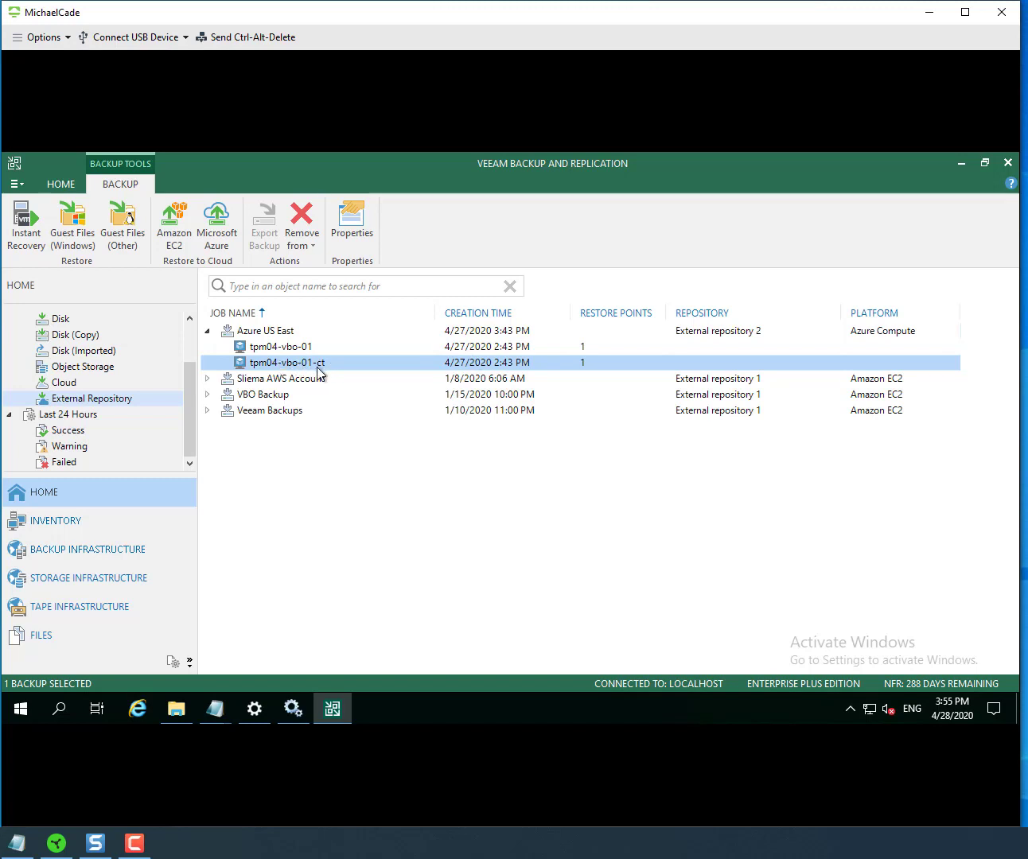
right_click(315, 360)
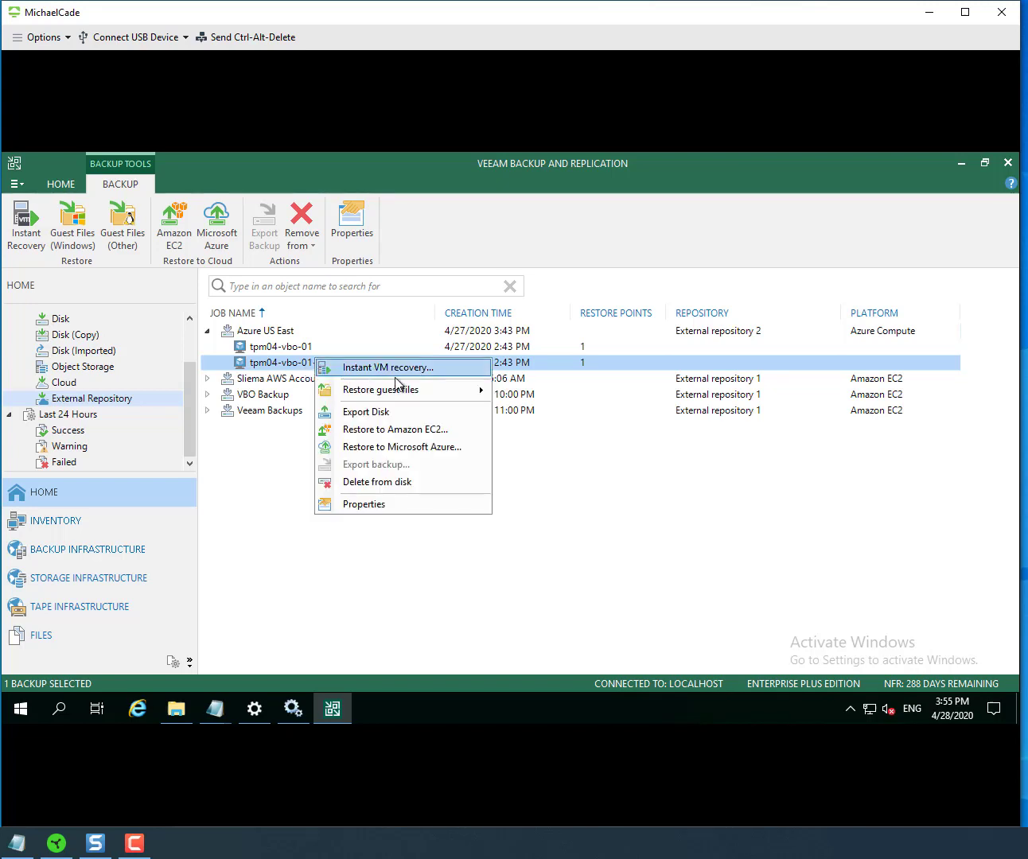
mouse_move(444, 390)
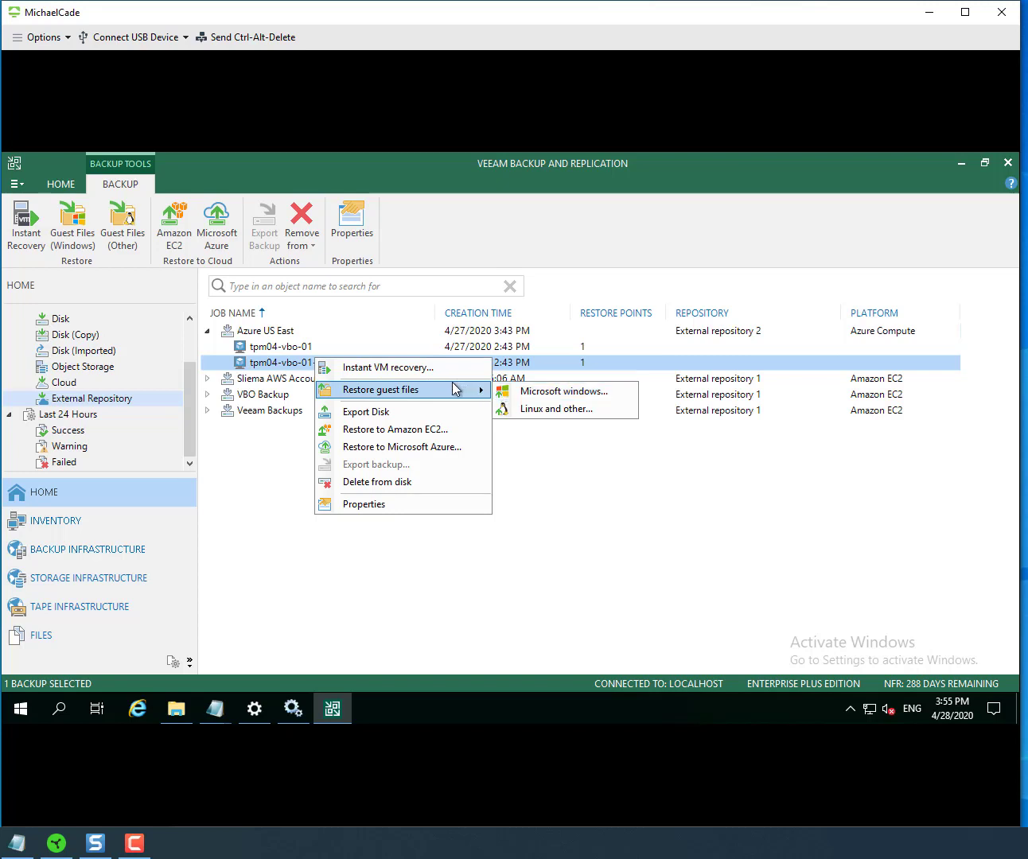
click(240, 462)
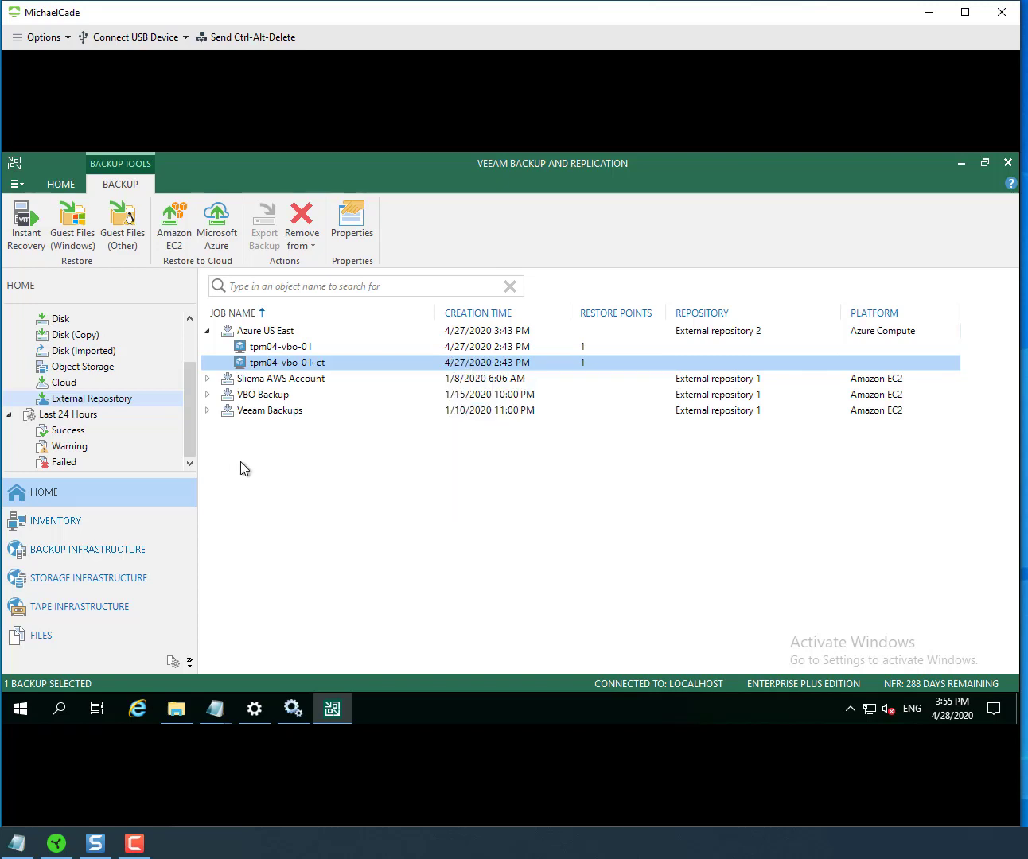
click(241, 463)
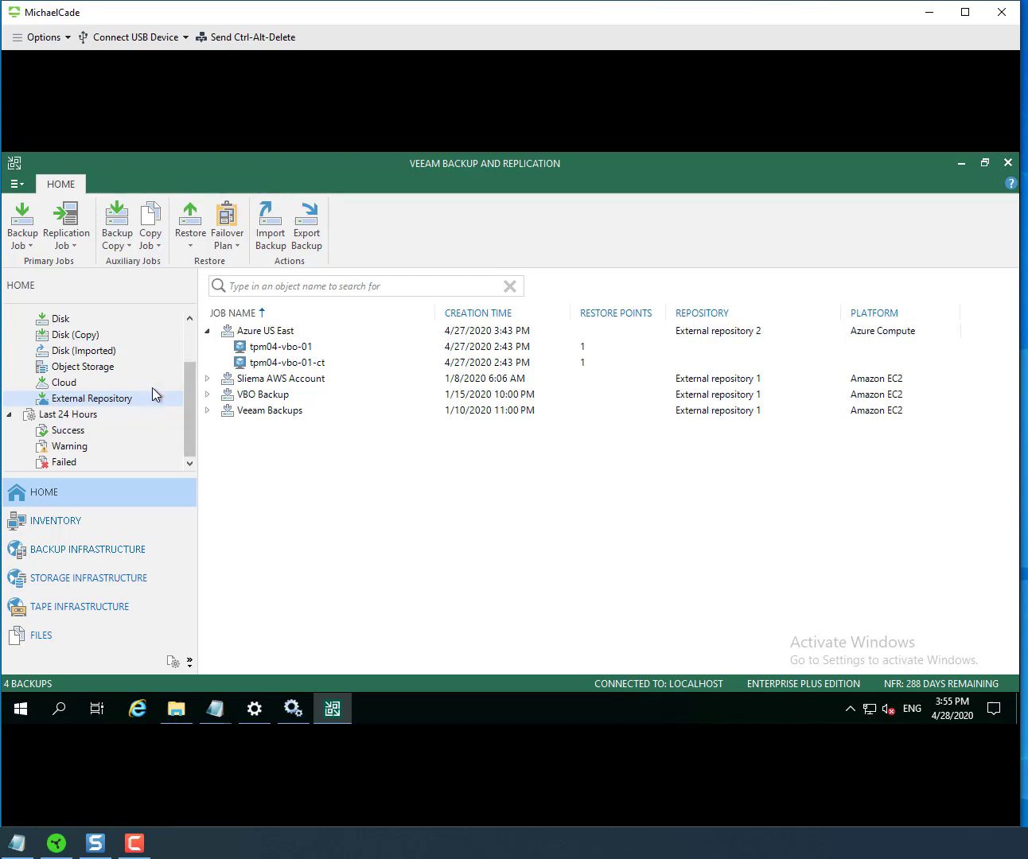
- Start a new Azure IaaS backup copy job and advance to the Objects step
click(125, 235)
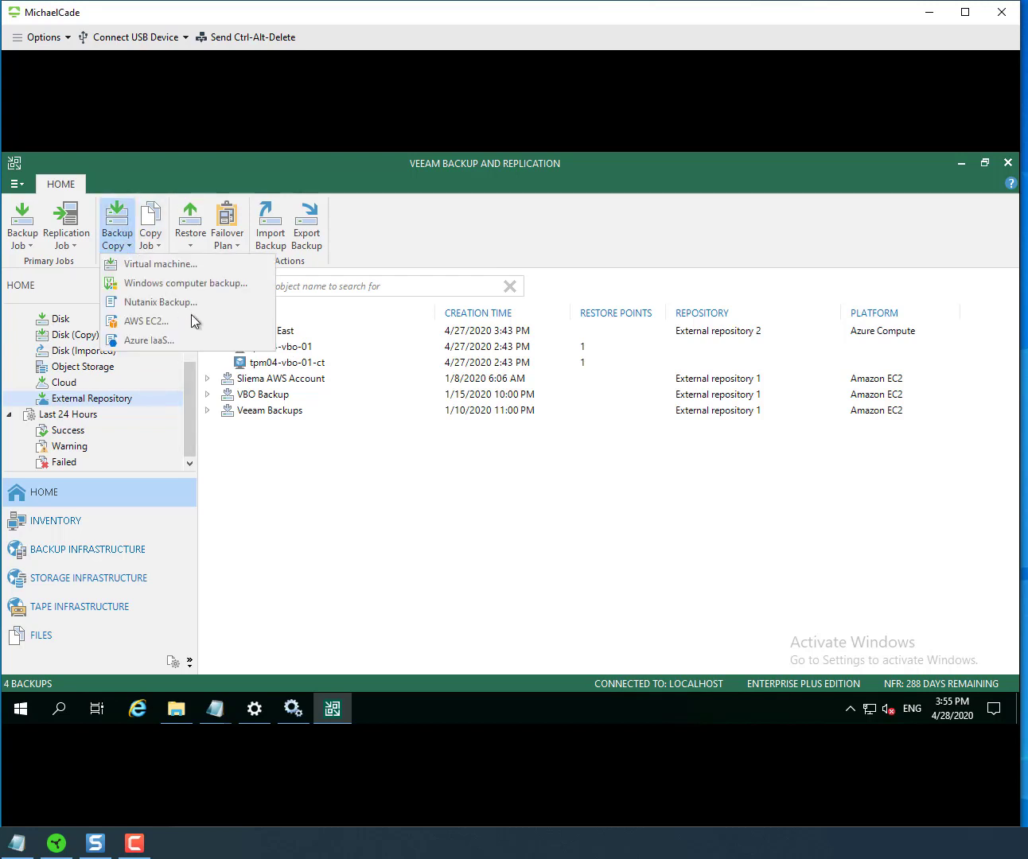
click(246, 351)
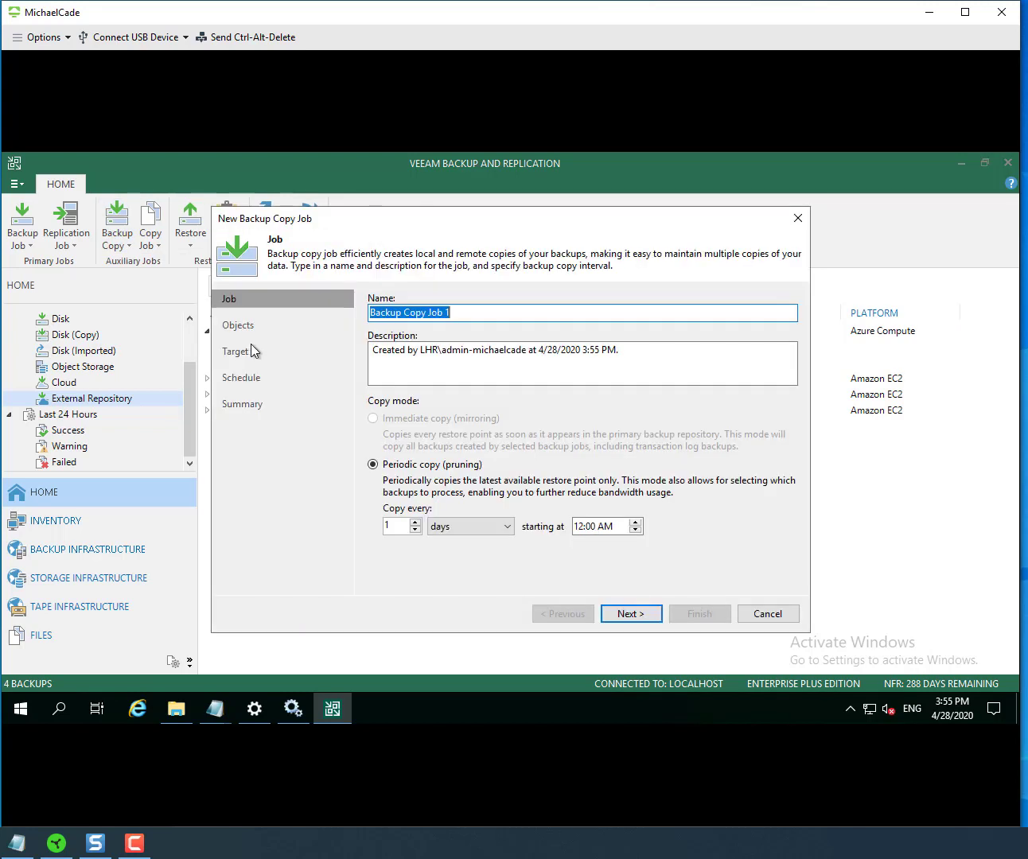
click(771, 611)
click(116, 231)
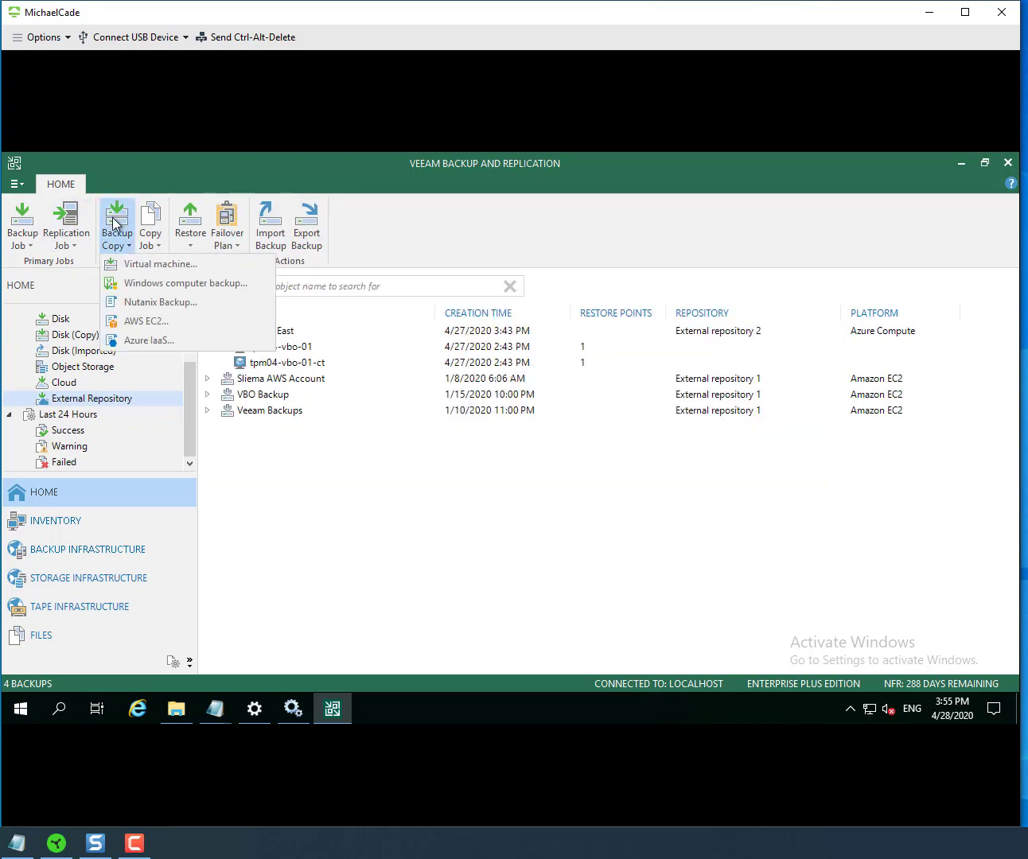
click(203, 343)
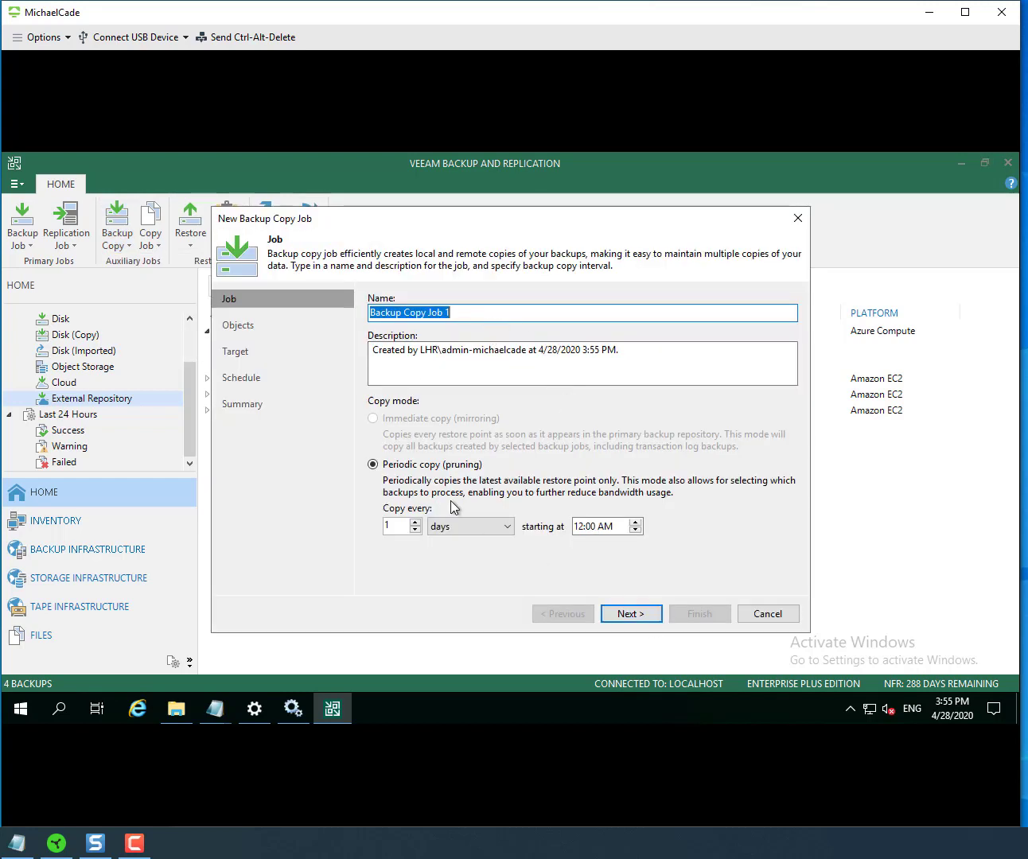
click(648, 618)
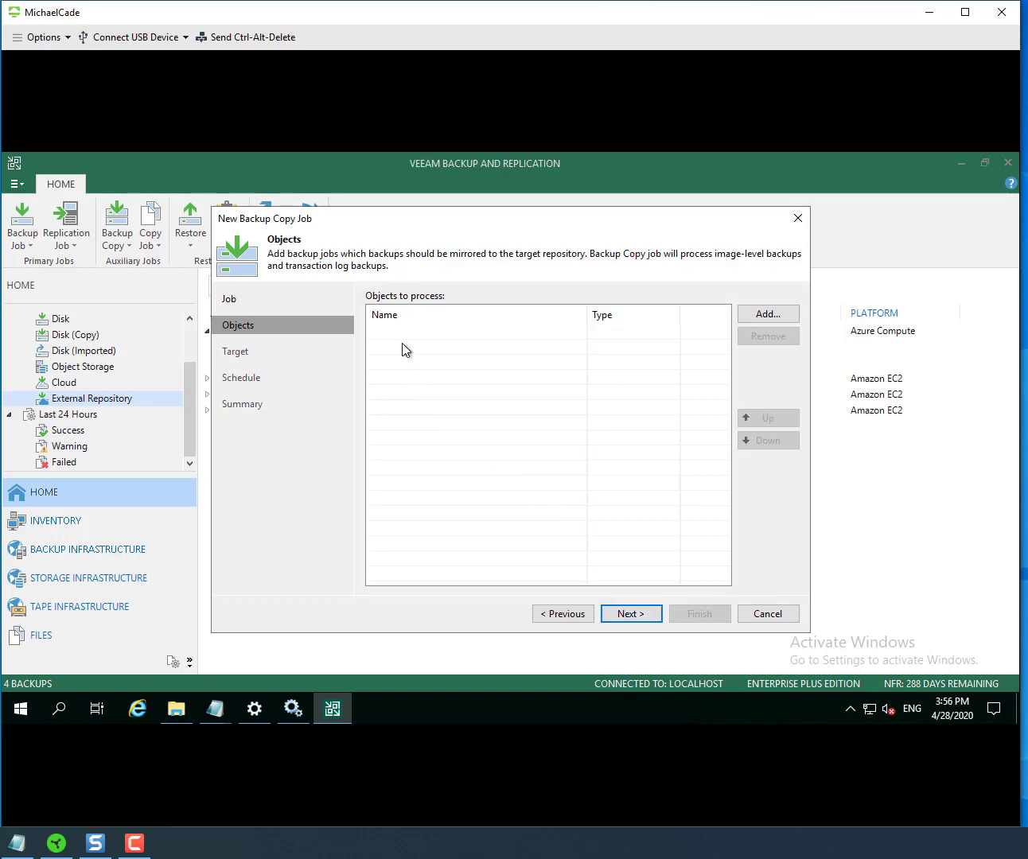
- Add the tpm04-vbo-01-ct backup from Azure US East as an object to process
click(767, 313)
click(315, 277)
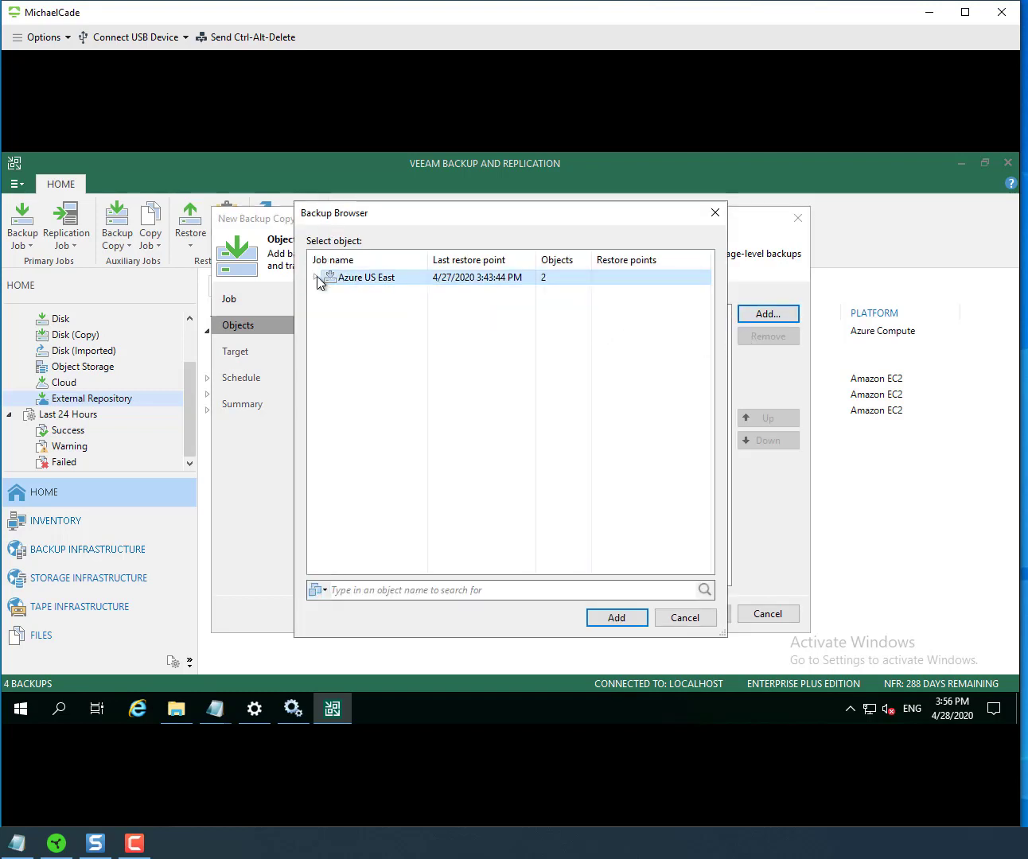
click(380, 293)
click(386, 307)
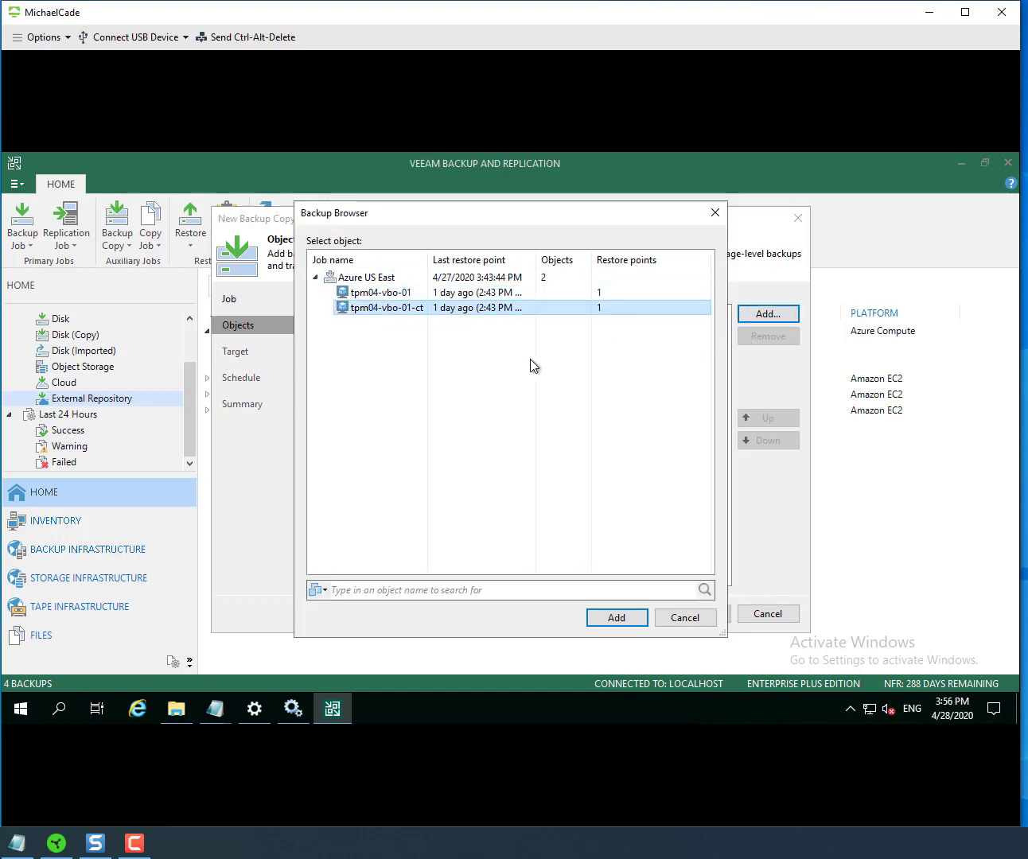
click(630, 613)
- Add the whole Azure US East backup and remove tpm04-vbo-01-ct, leaving Azure US East alone
click(767, 314)
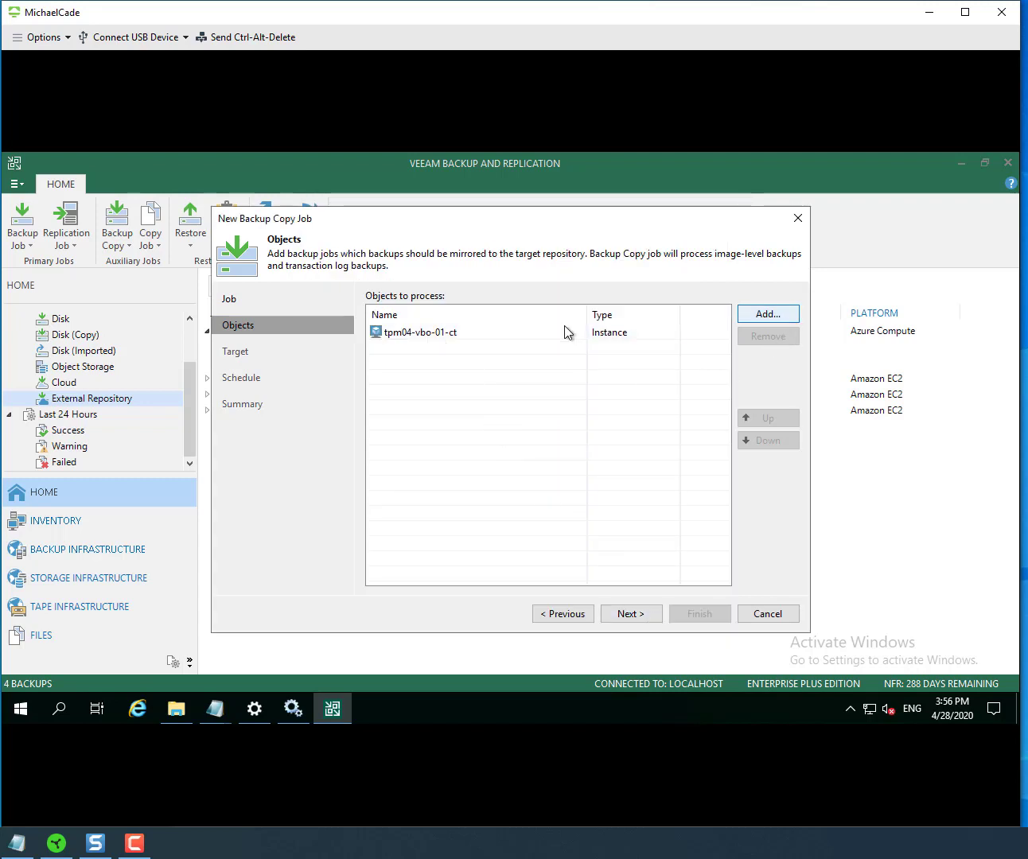
click(351, 278)
click(642, 615)
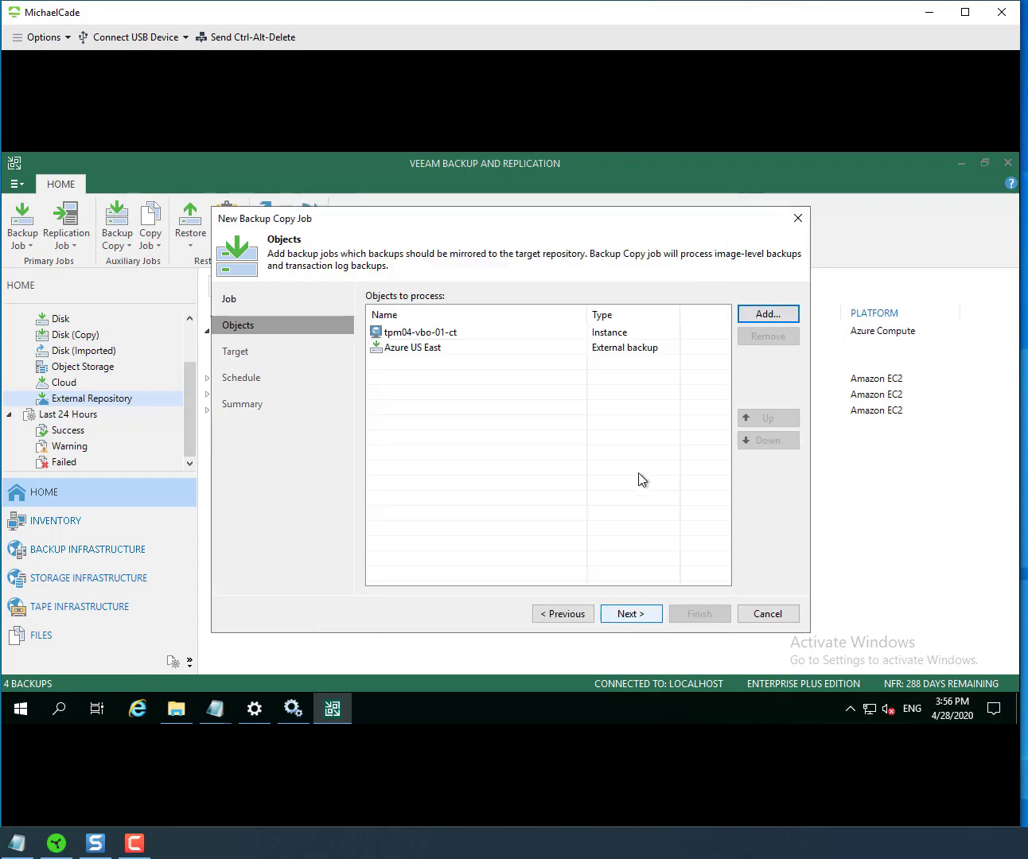
click(456, 332)
click(776, 337)
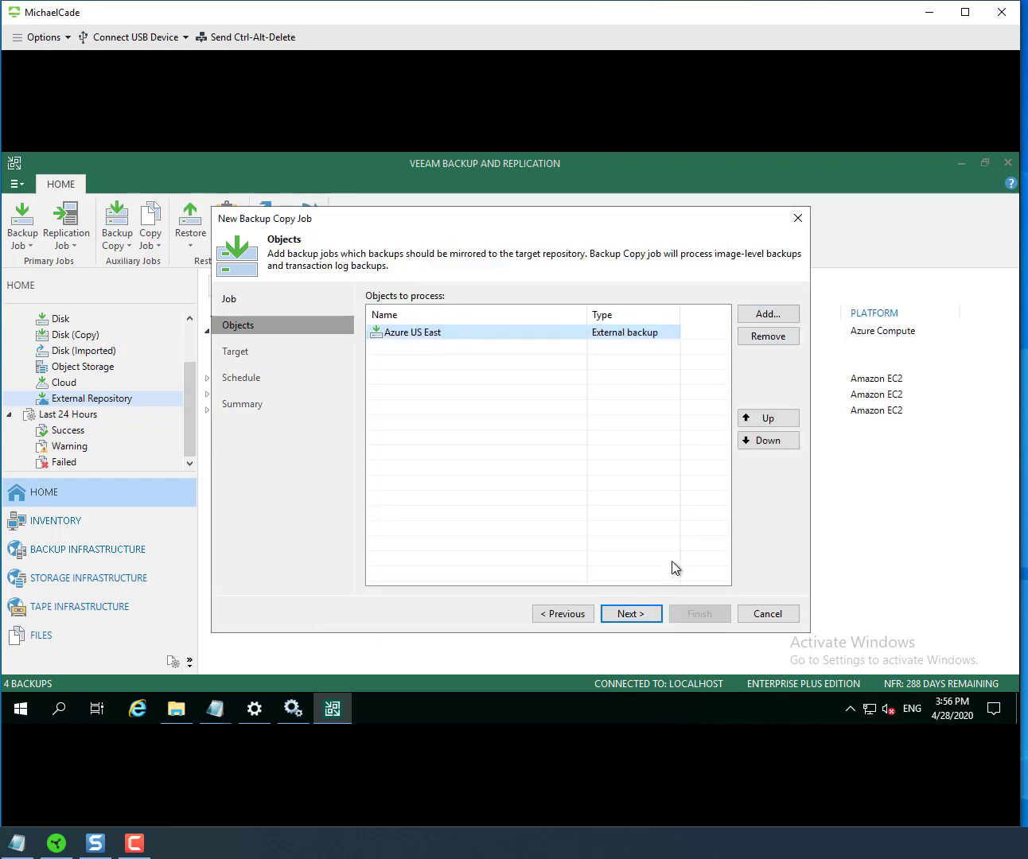
click(632, 613)
- Review the available backup repositories, keeping Azure Blob Storage Test as the target
click(465, 316)
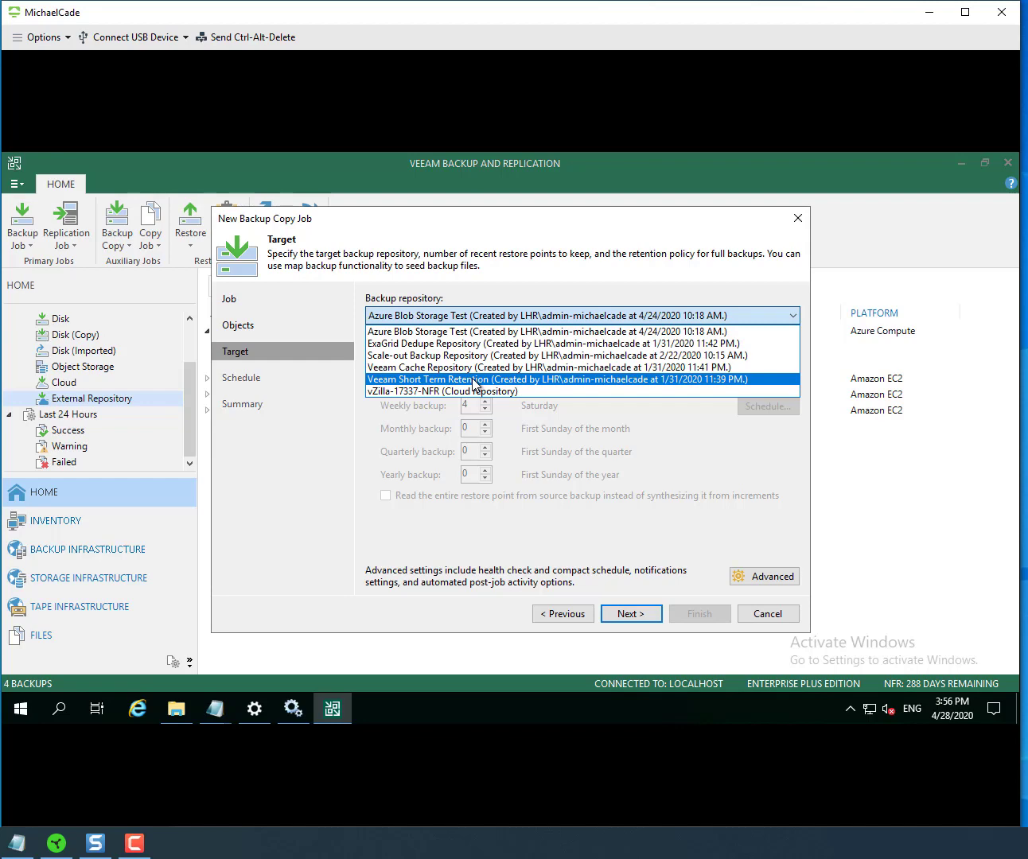
key(Up)
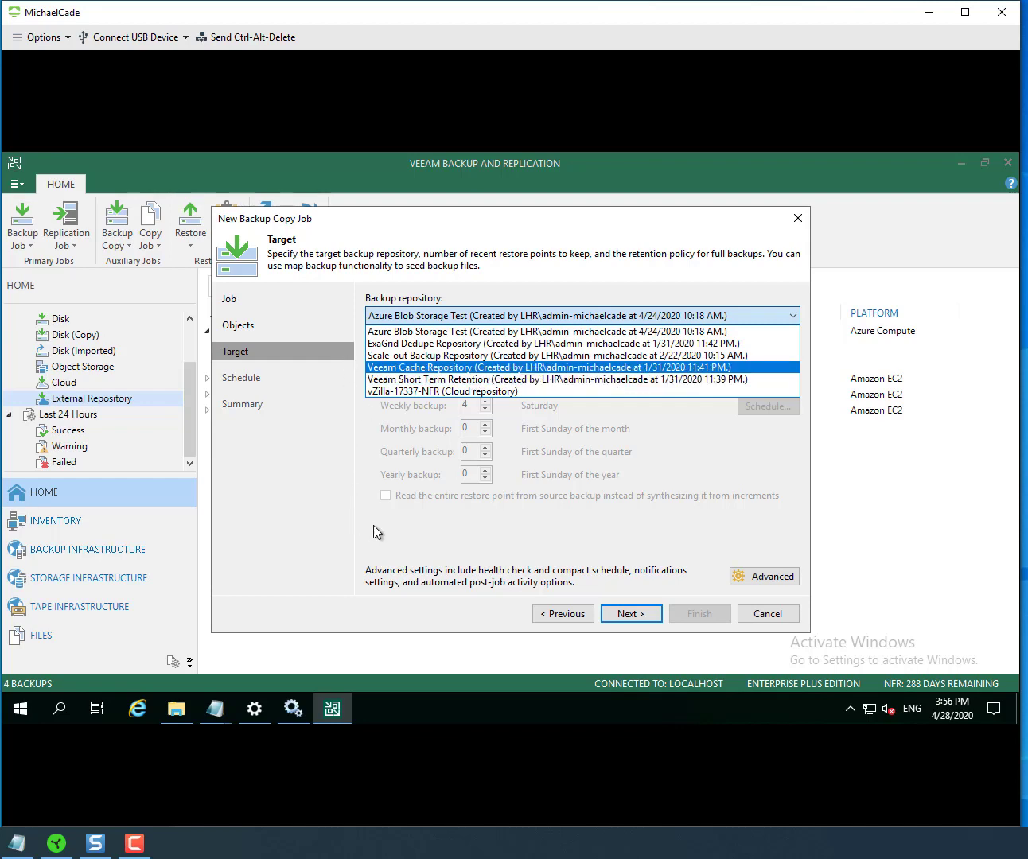
click(652, 612)
- View the schedule step, then cancel the wizard without saving the backup copy job
click(642, 611)
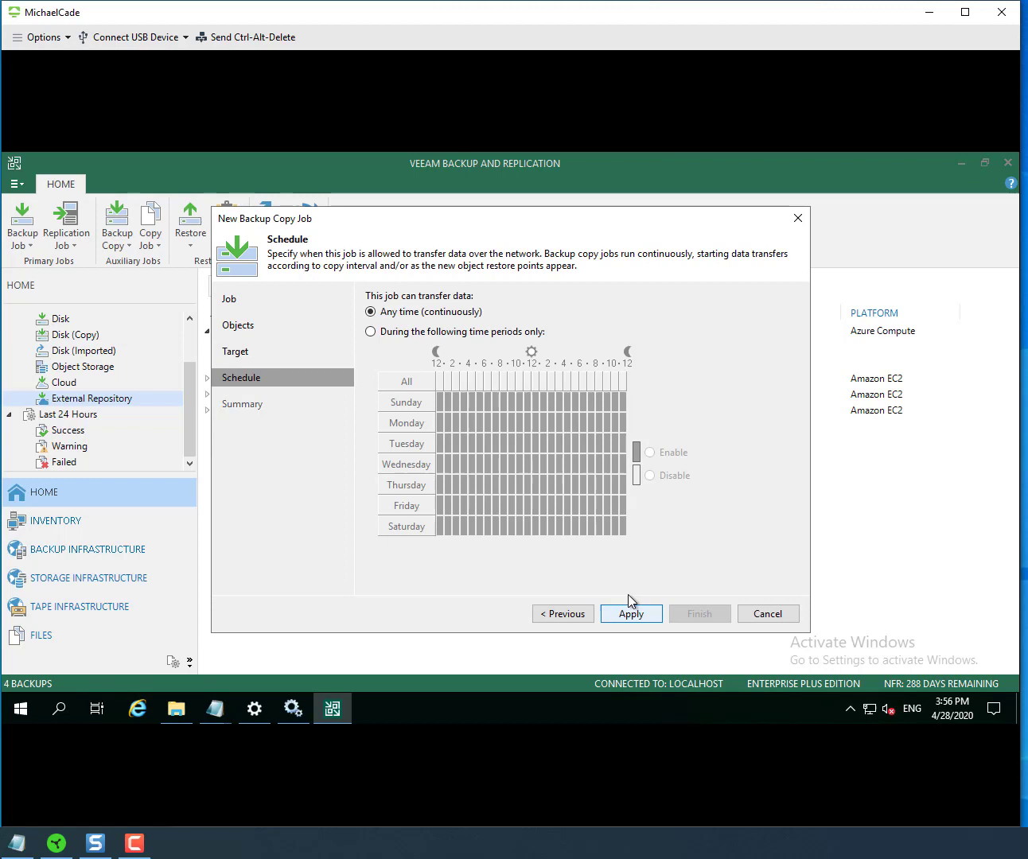
click(771, 619)
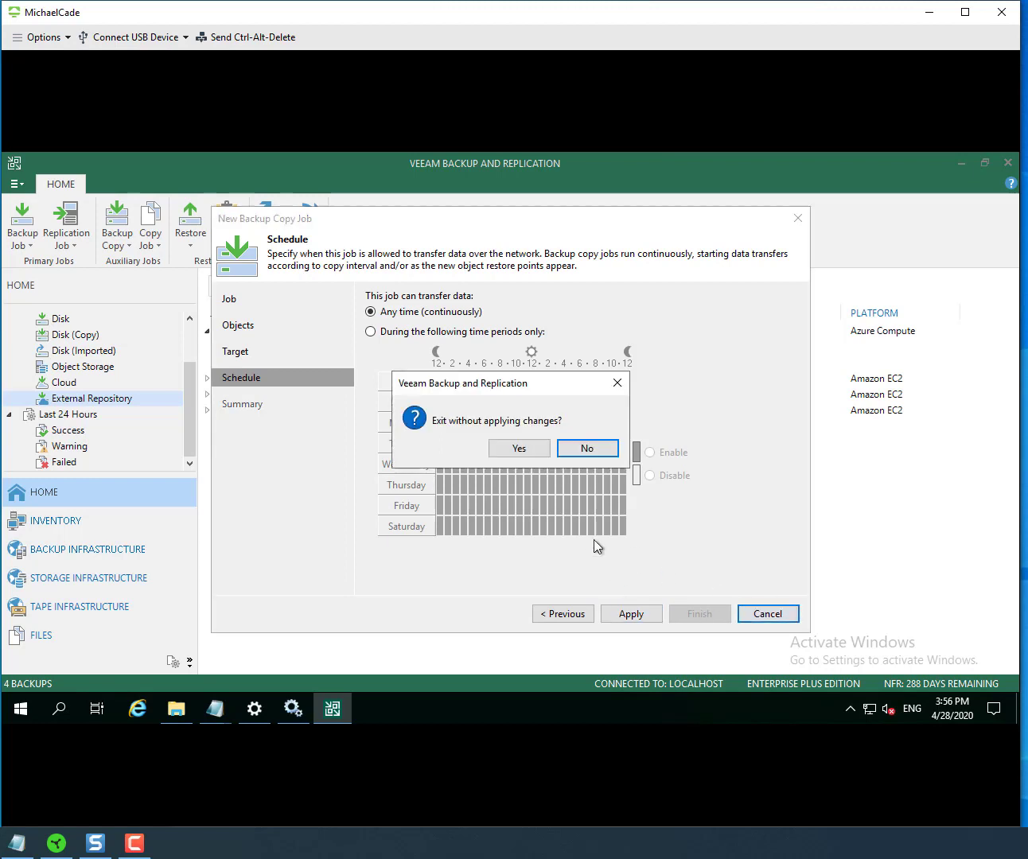
click(513, 448)
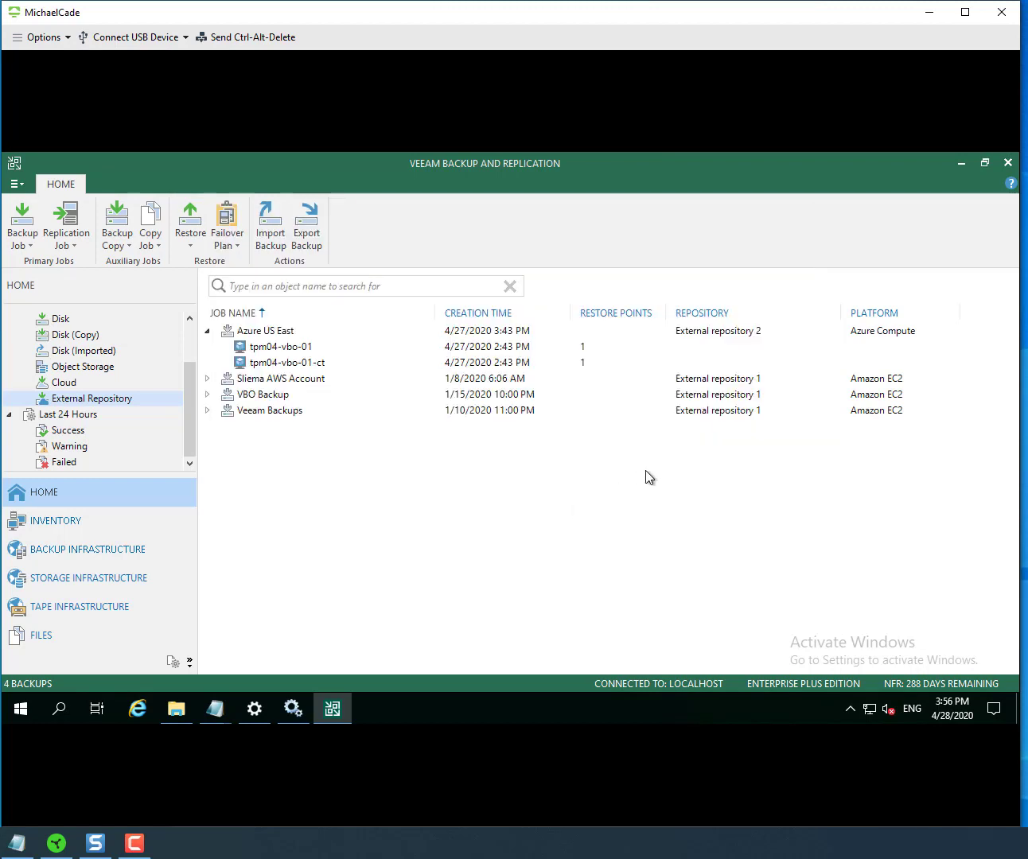